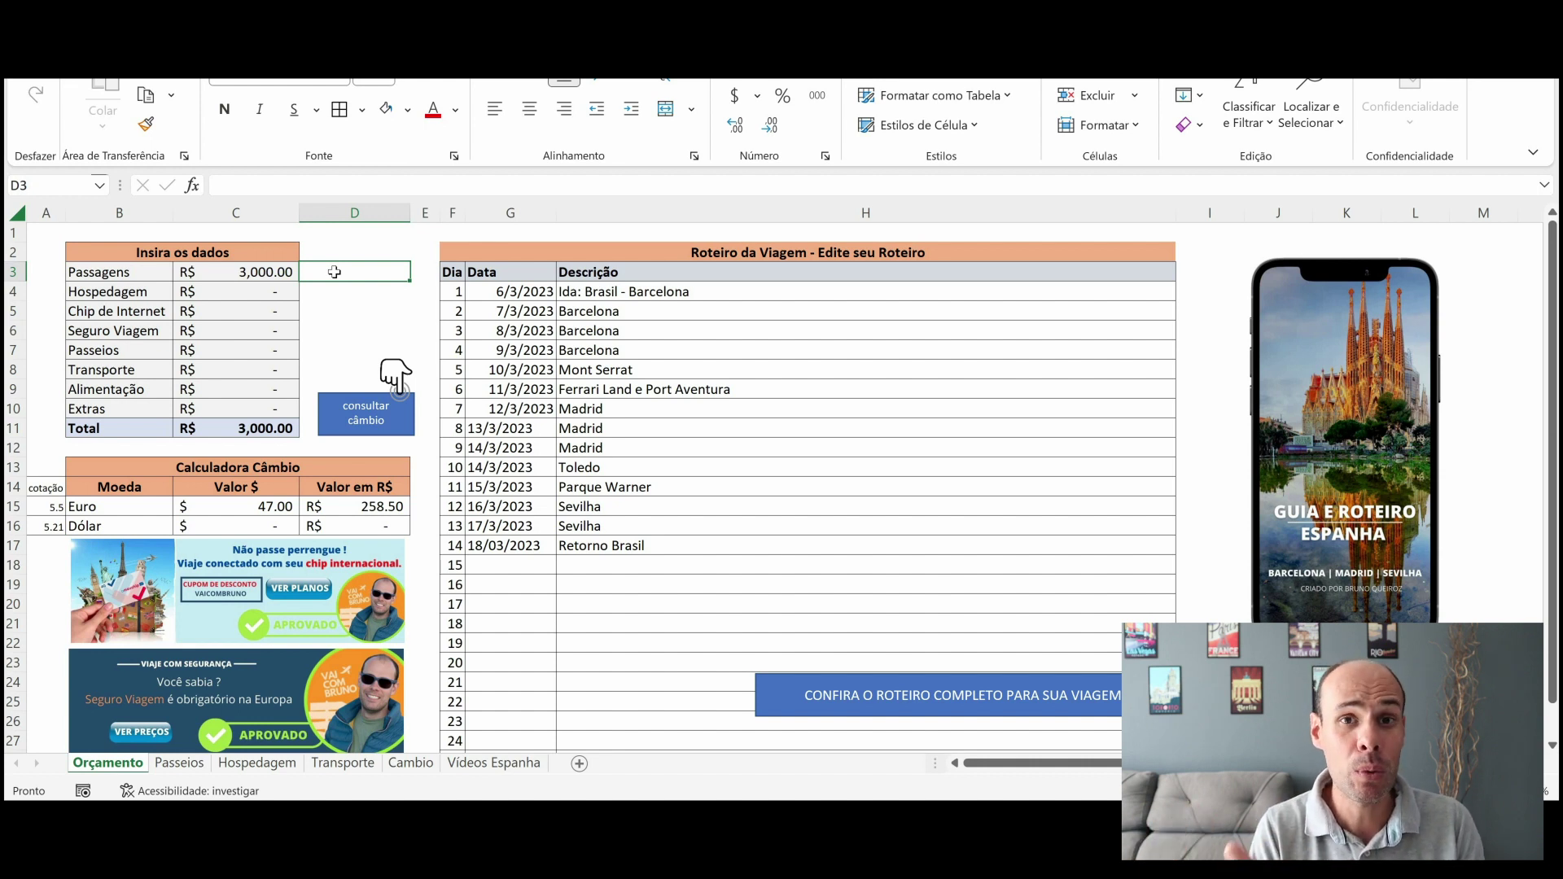
# - Check the Hospedagem amount in the budget table and open the Hospedagem sheet
pyautogui.press('Down')
pyautogui.press('Left')
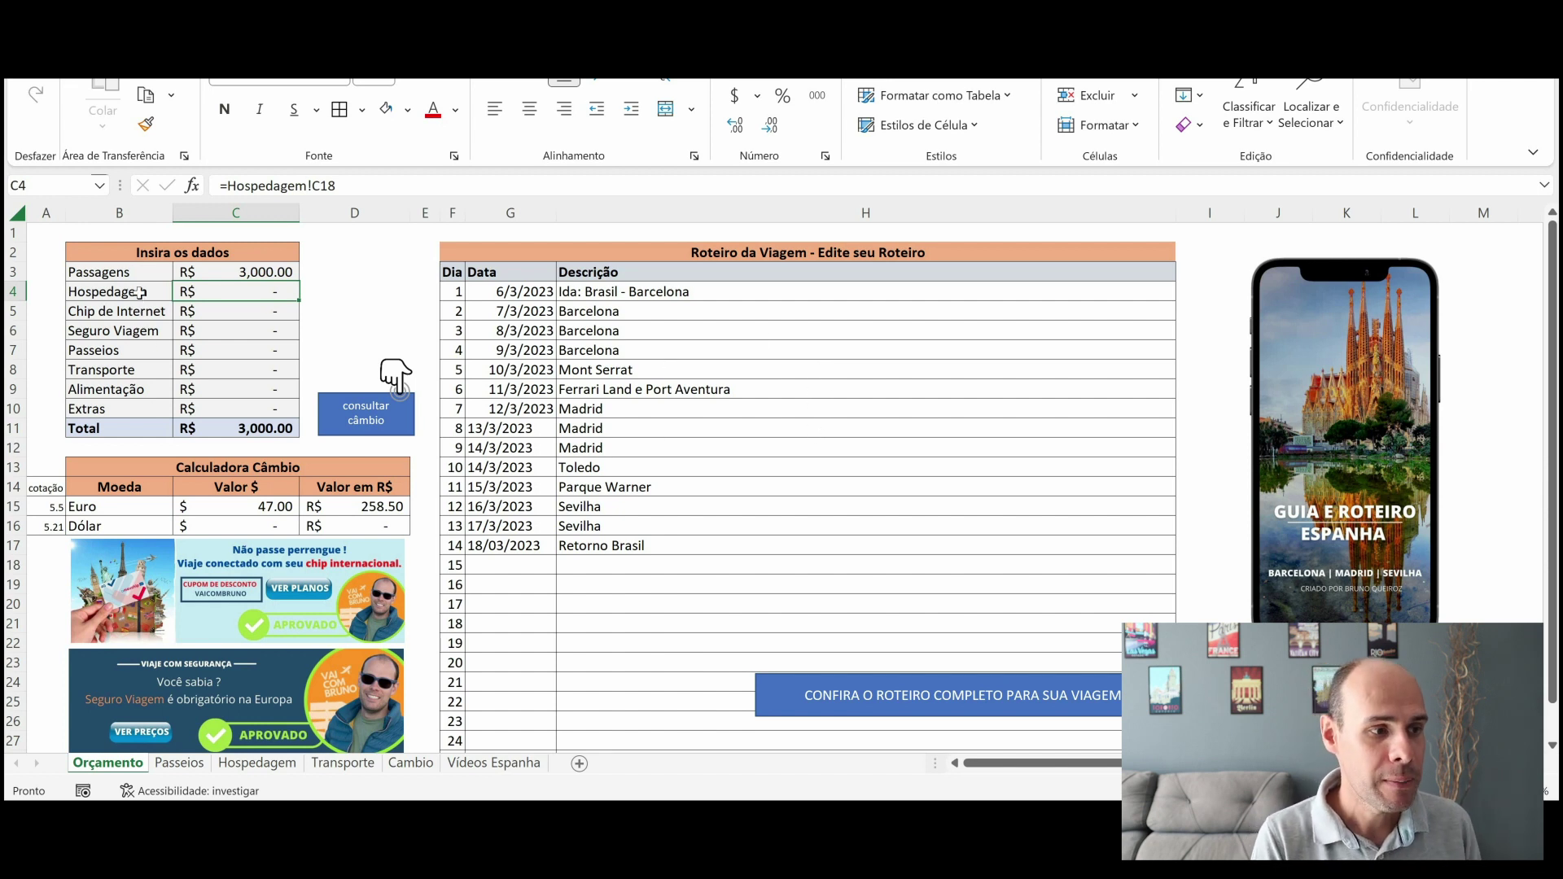
pyautogui.click(259, 765)
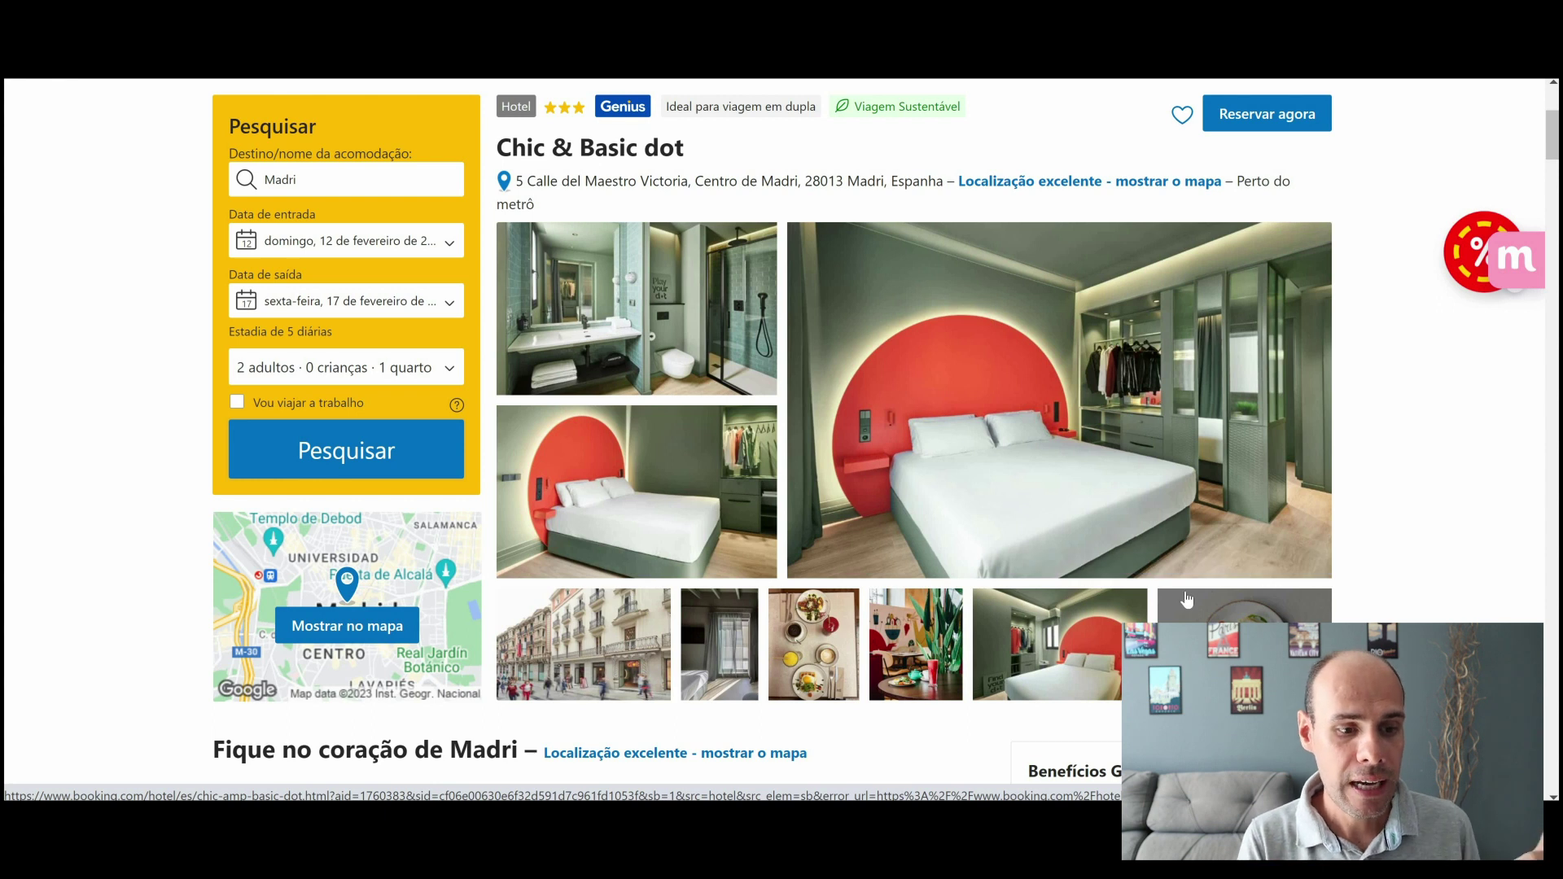
# - Review the Chic & Basic dot hotel page on Booking.com, including its amenities, calendar and room price for the stay
pyautogui.scroll(-1, 1187, 600)
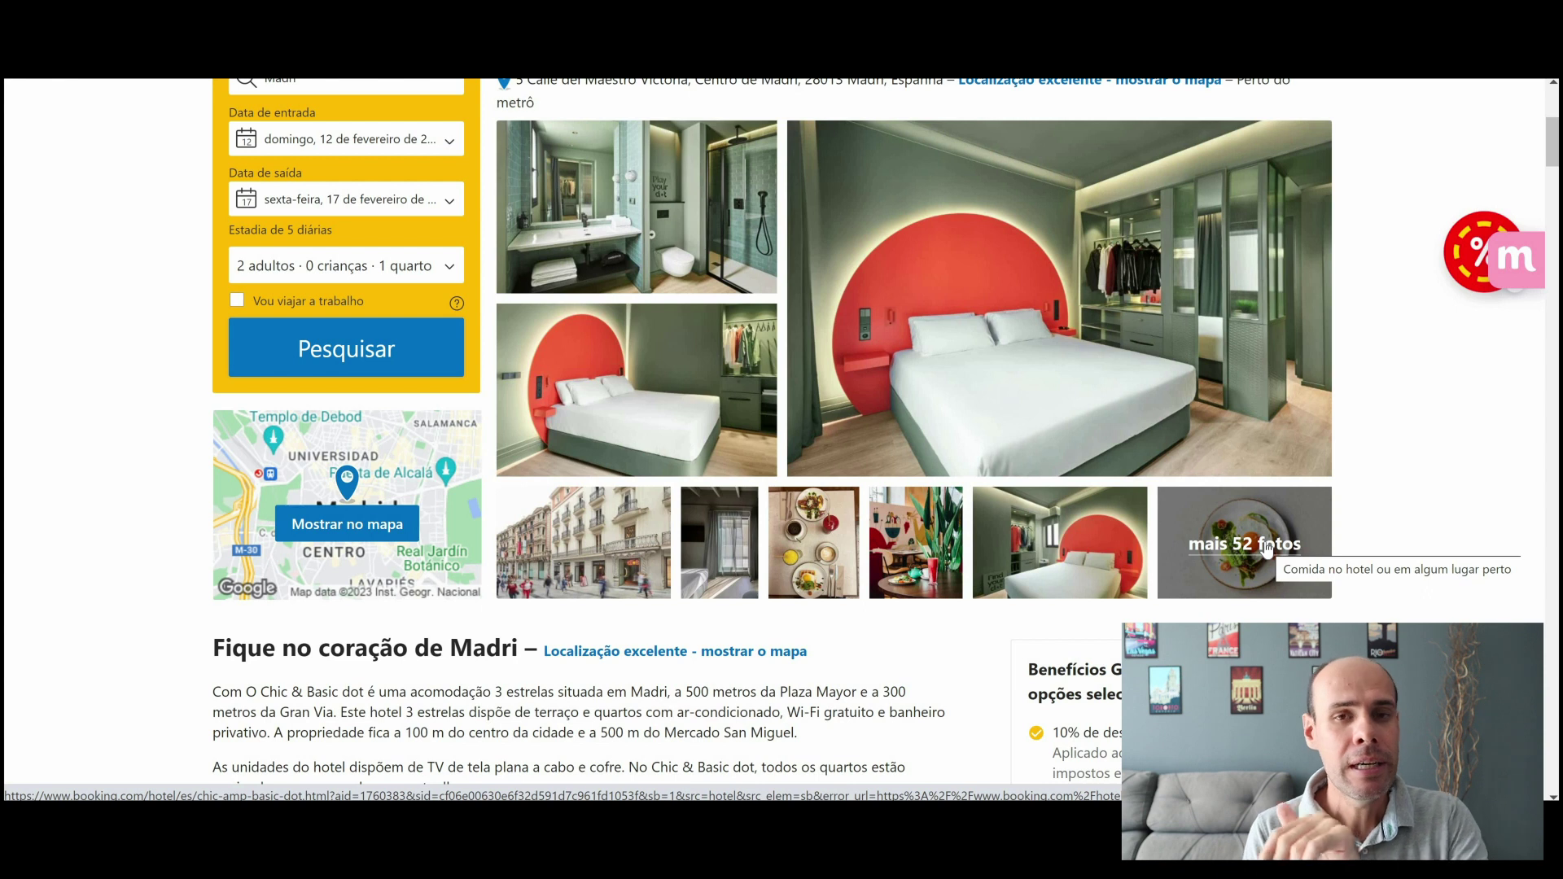
pyautogui.scroll(-7, 432, 466)
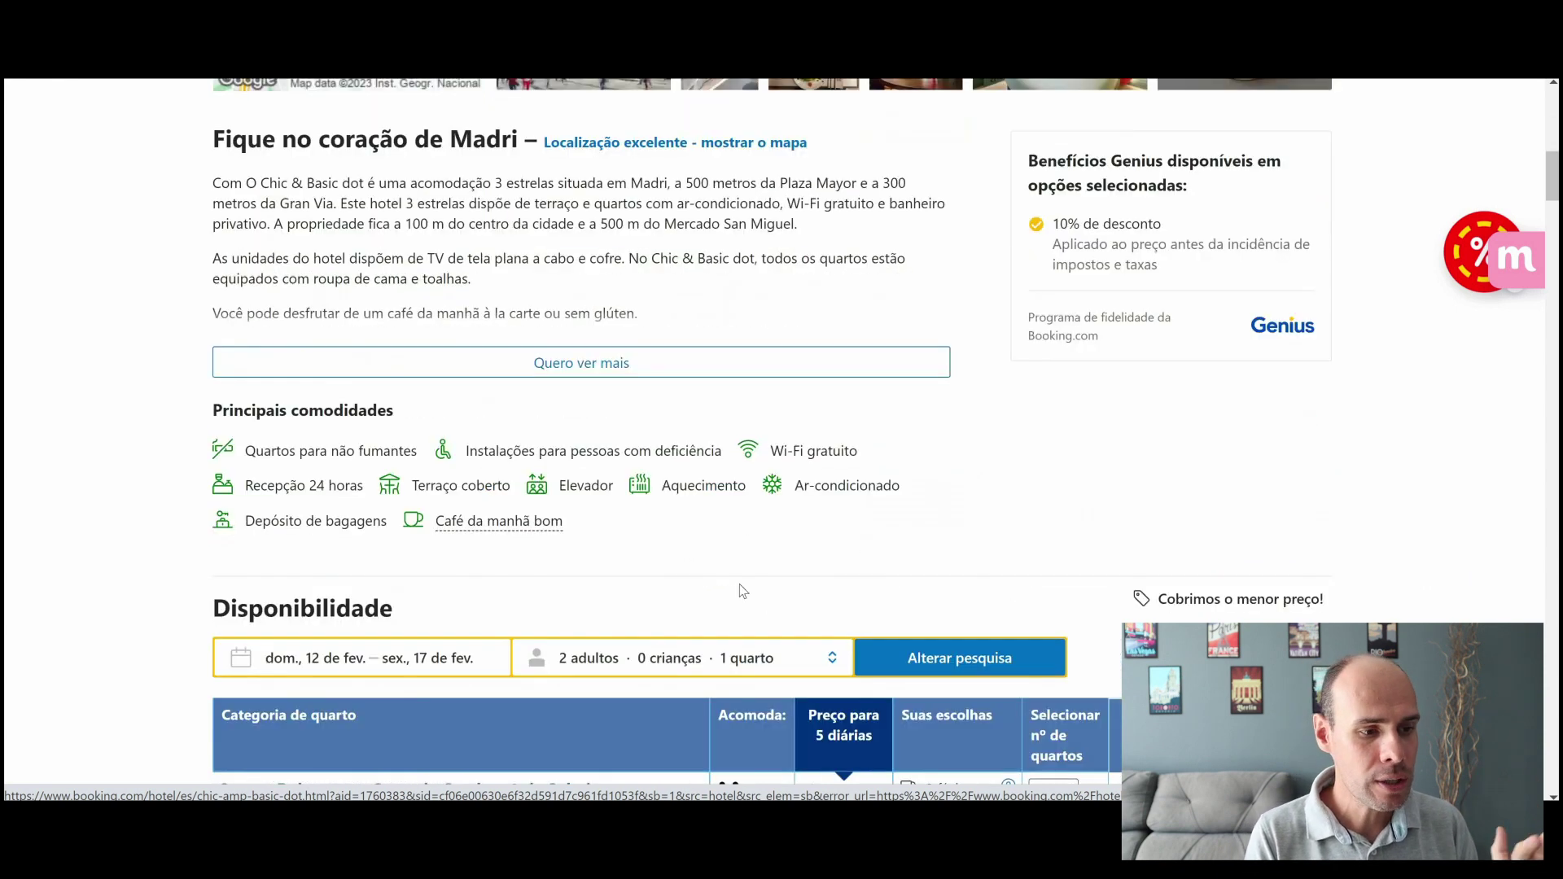
pyautogui.click(432, 466)
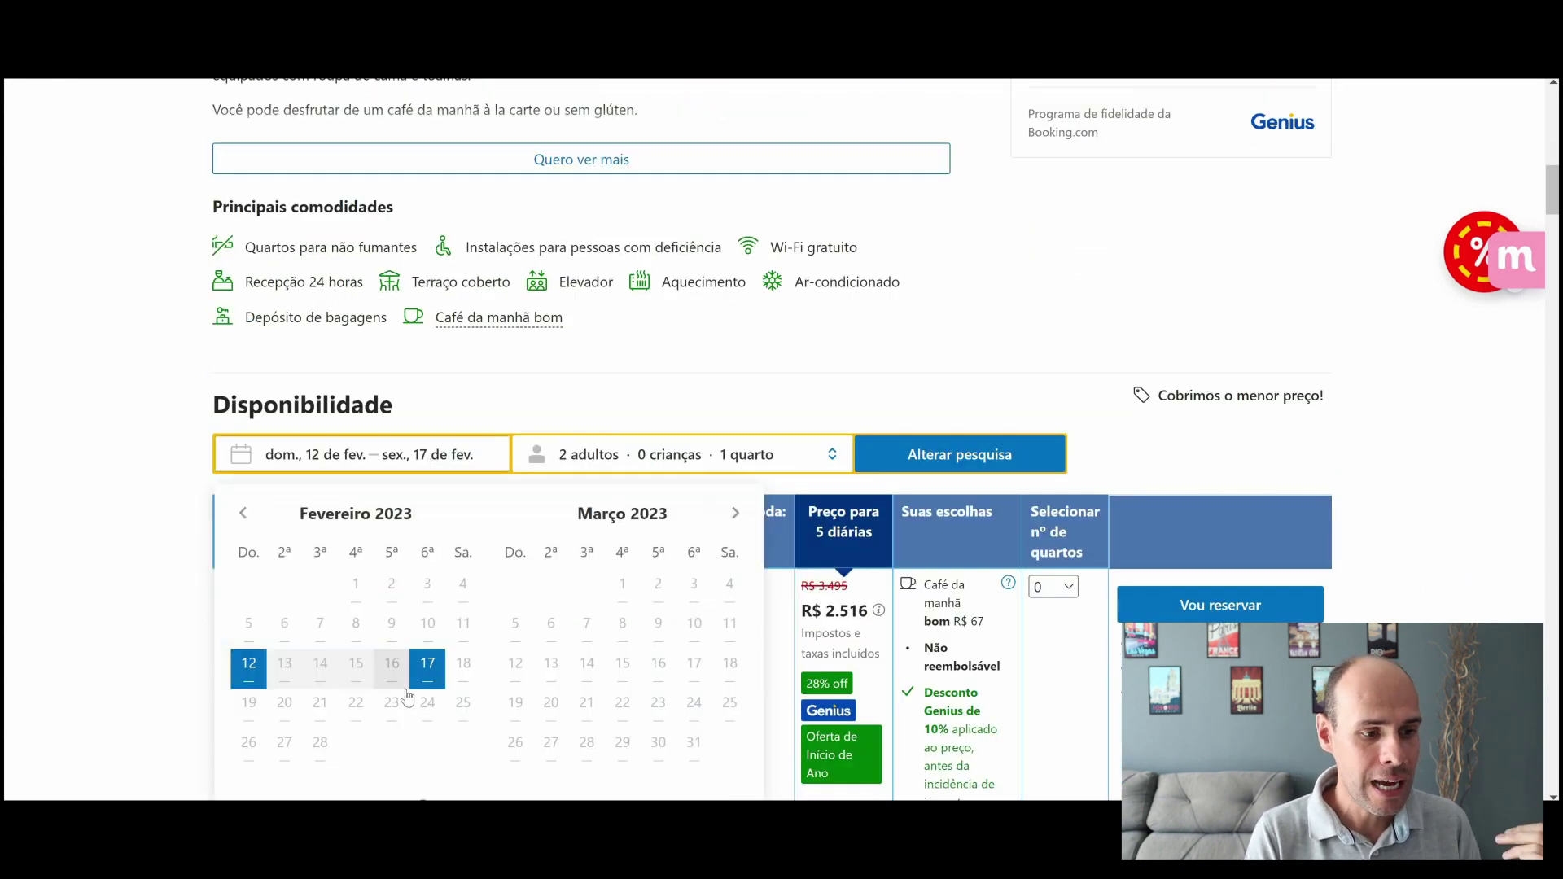
pyautogui.click(787, 628)
pyautogui.moveTo(844, 635)
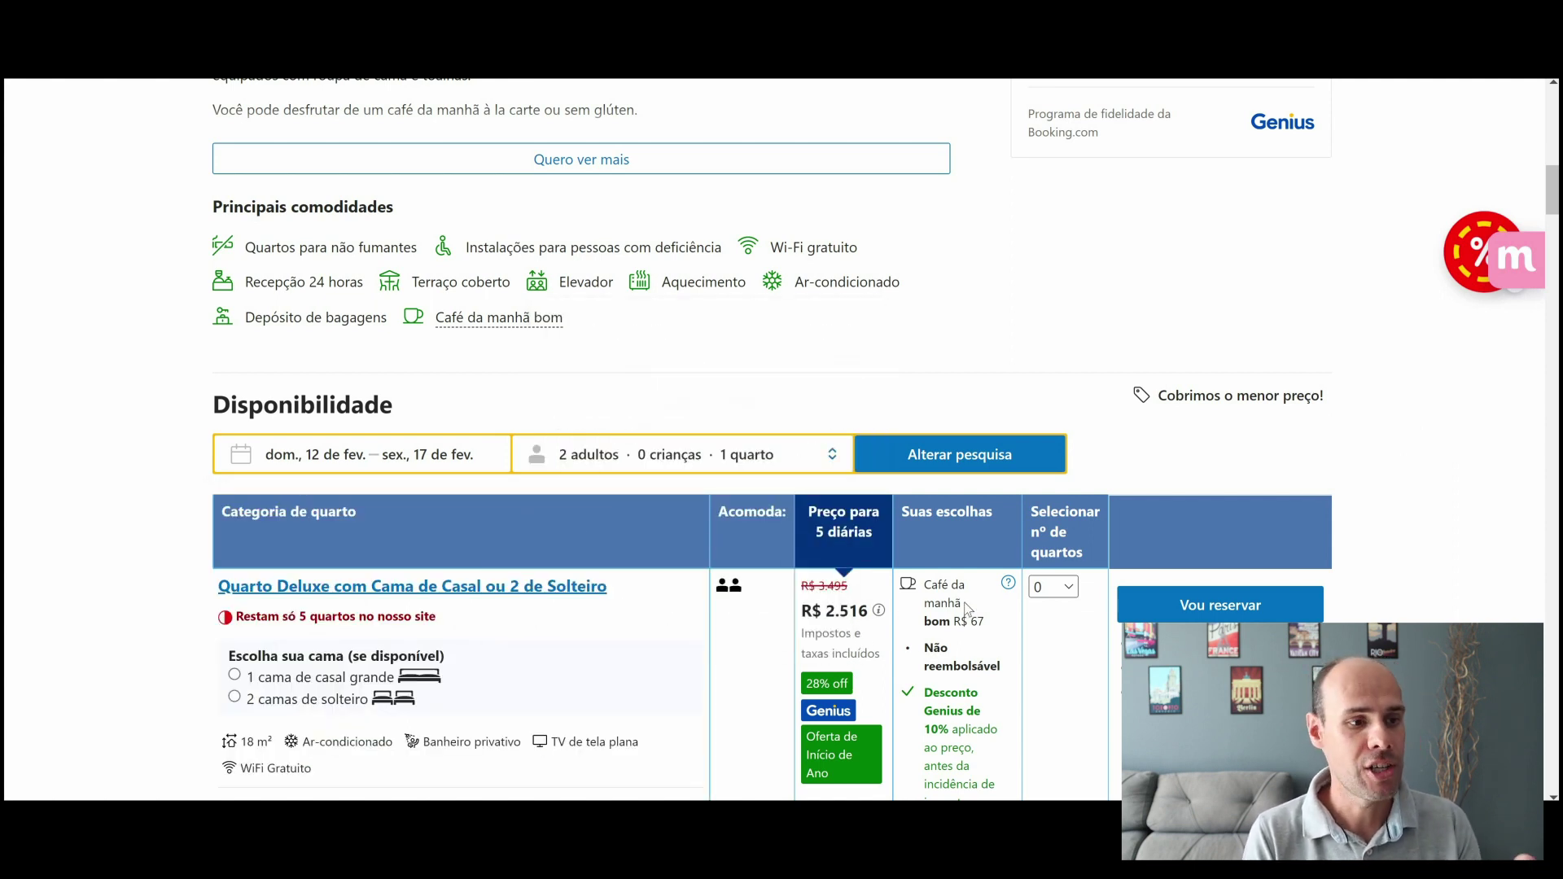
pyautogui.scroll(3, 967, 609)
pyautogui.scroll(7, 967, 609)
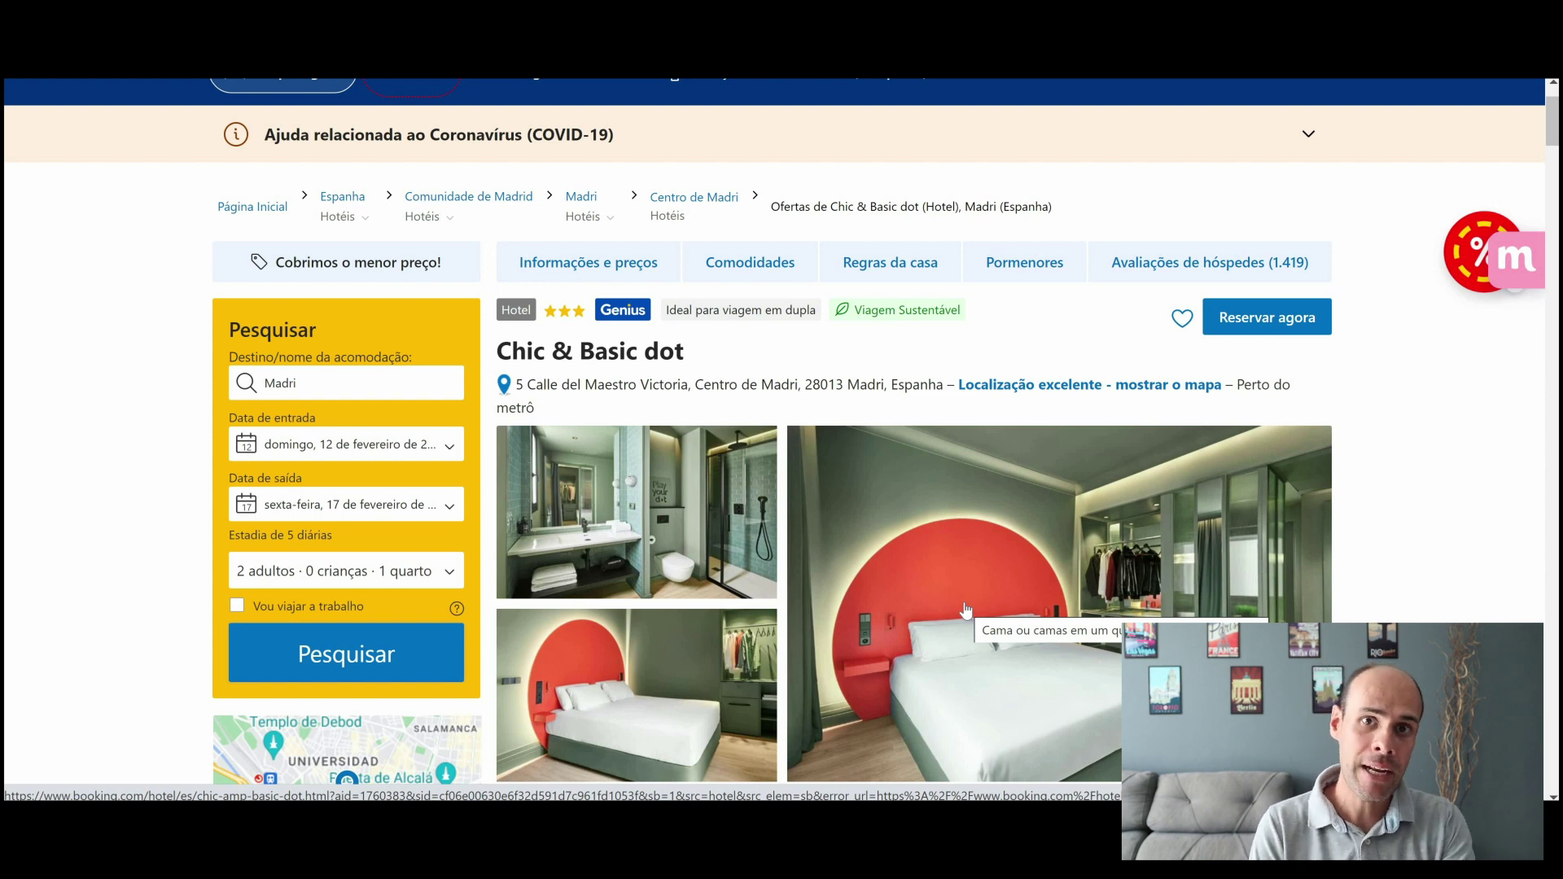
# - Switch back to the Excel workbook and review the booked hotels Chic Basic Born and Basic Hotel Sevilha on the Hospedagem sheet
pyautogui.hotkey('alt', 'Tab')
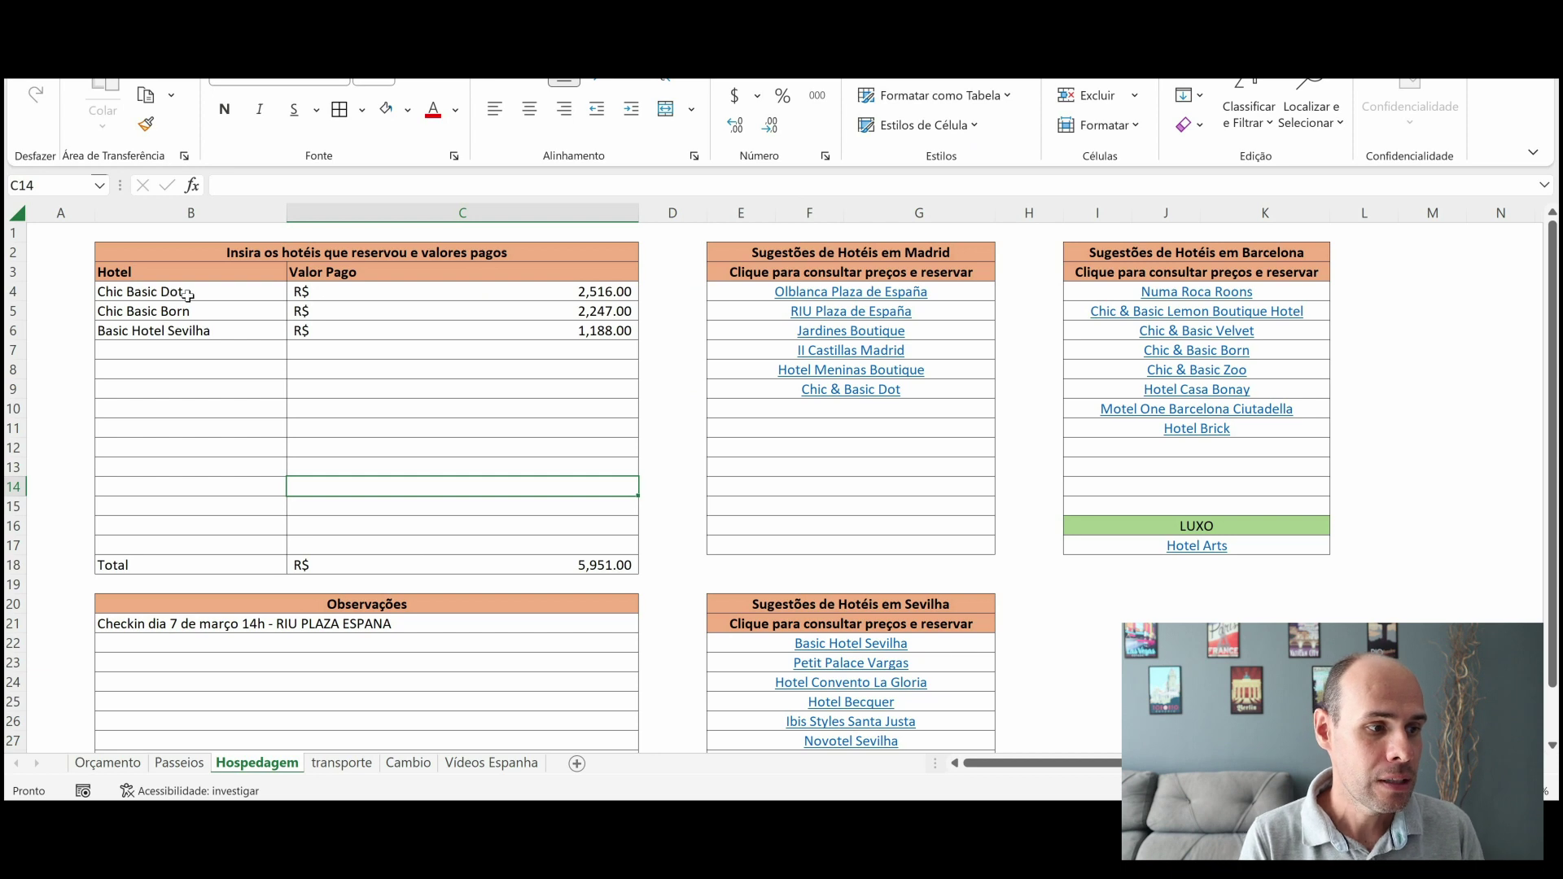
pyautogui.click(205, 313)
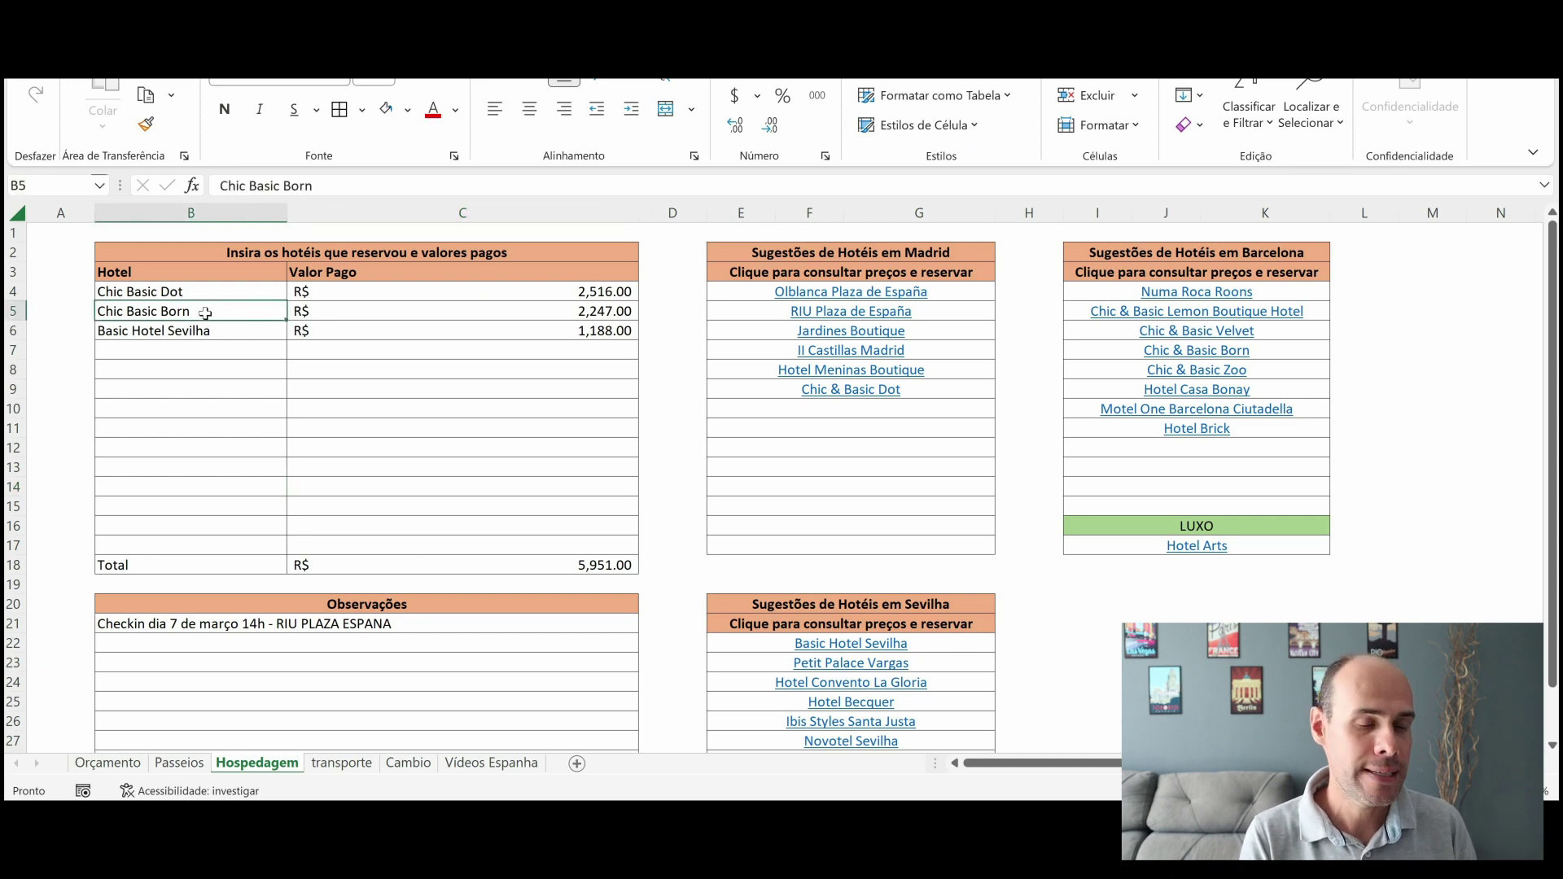
pyautogui.click(241, 329)
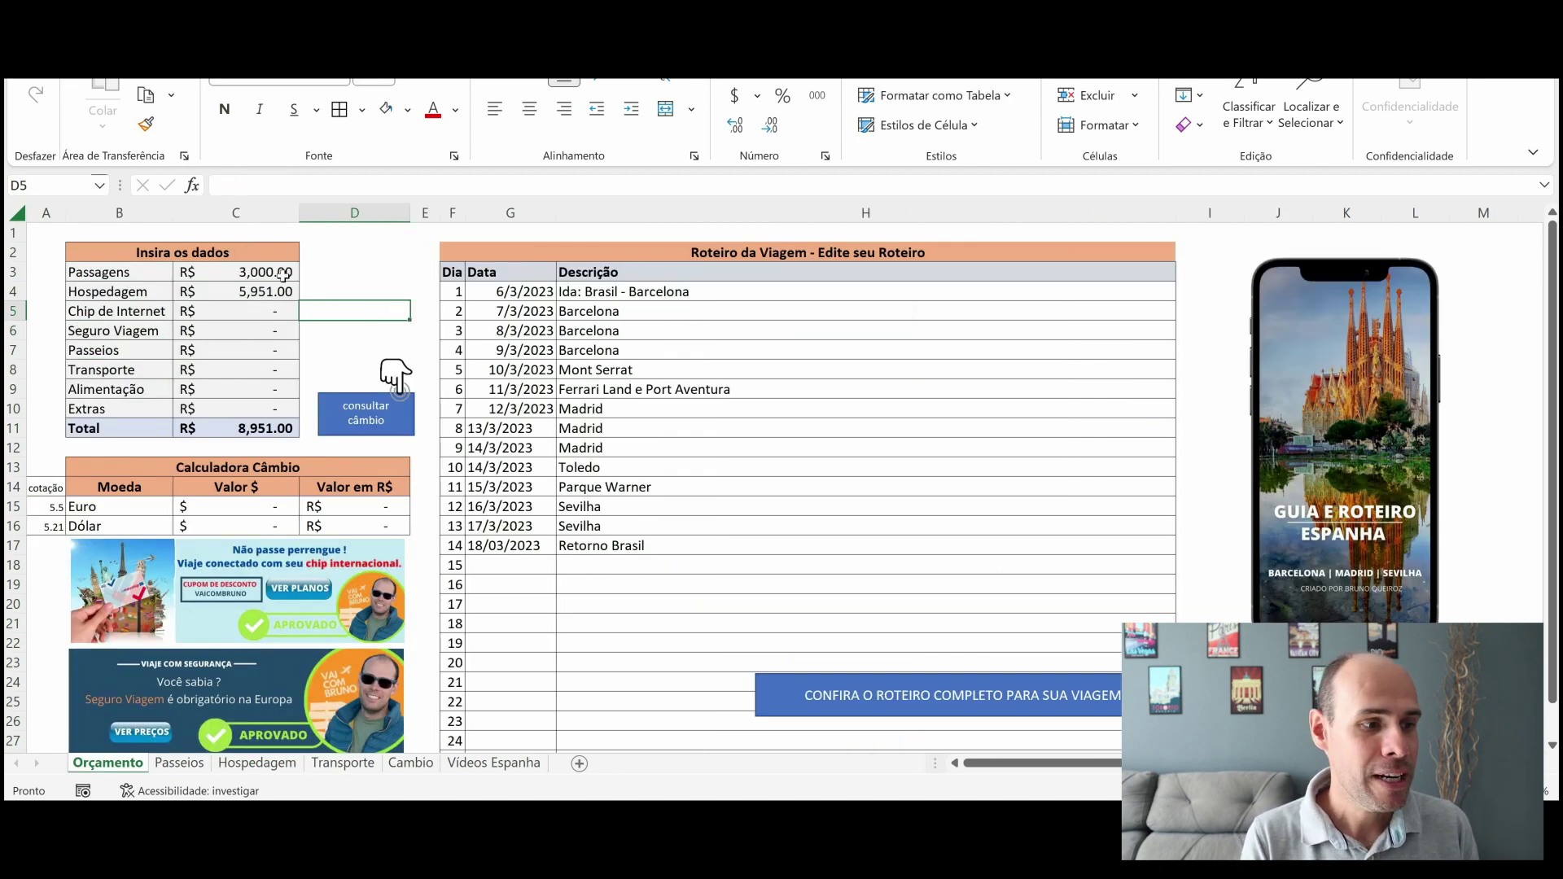
# - Consult the exchange rate and check the Euro rate and amount cells in the Calculadora Câmbio table
pyautogui.click(378, 424)
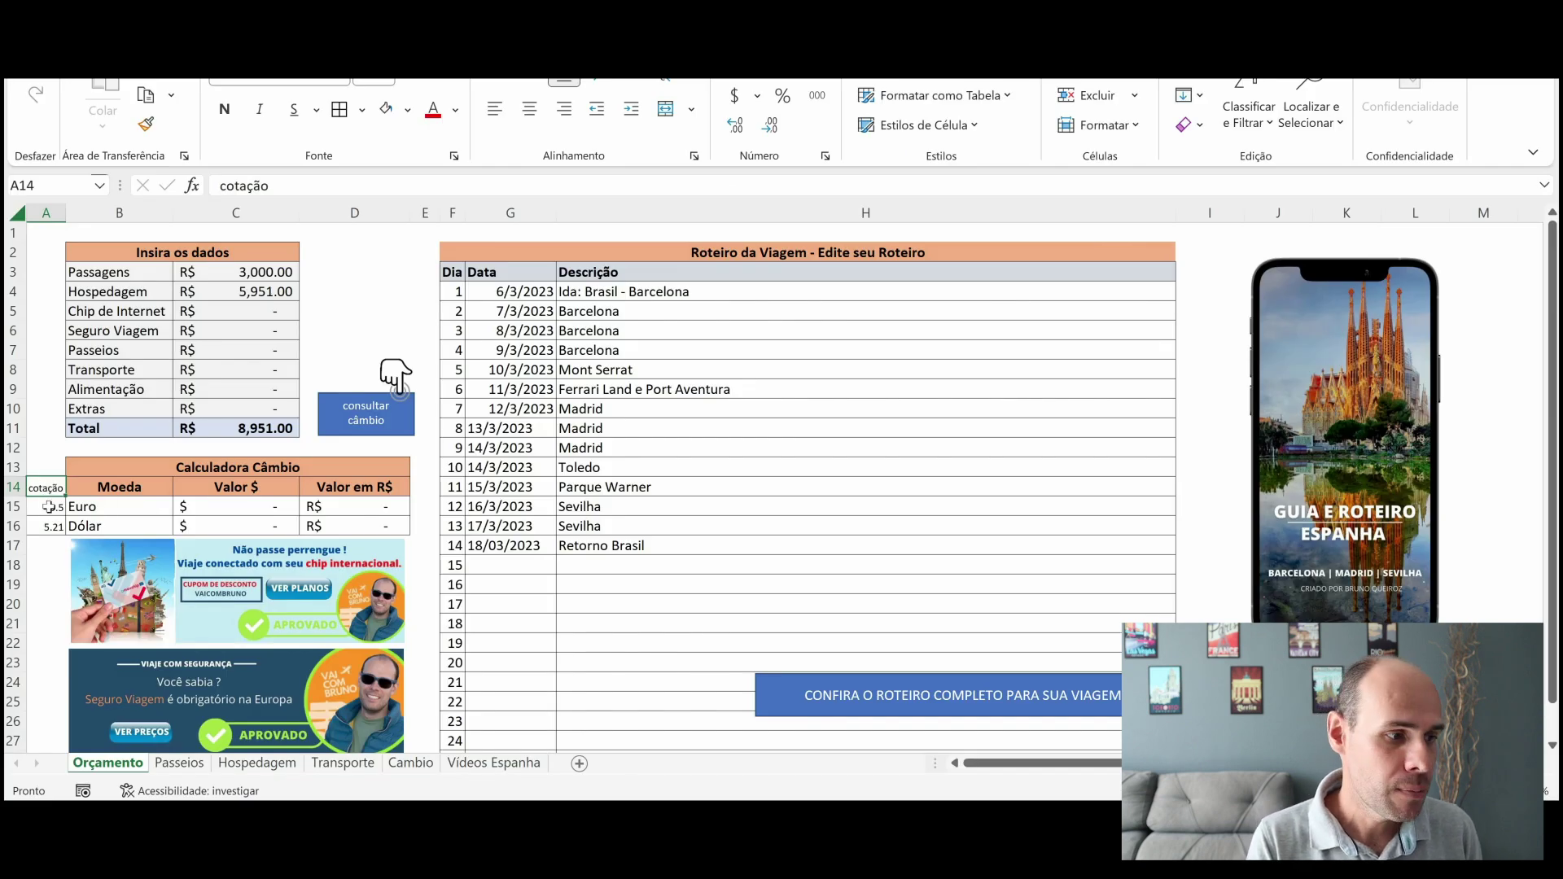
pyautogui.click(46, 507)
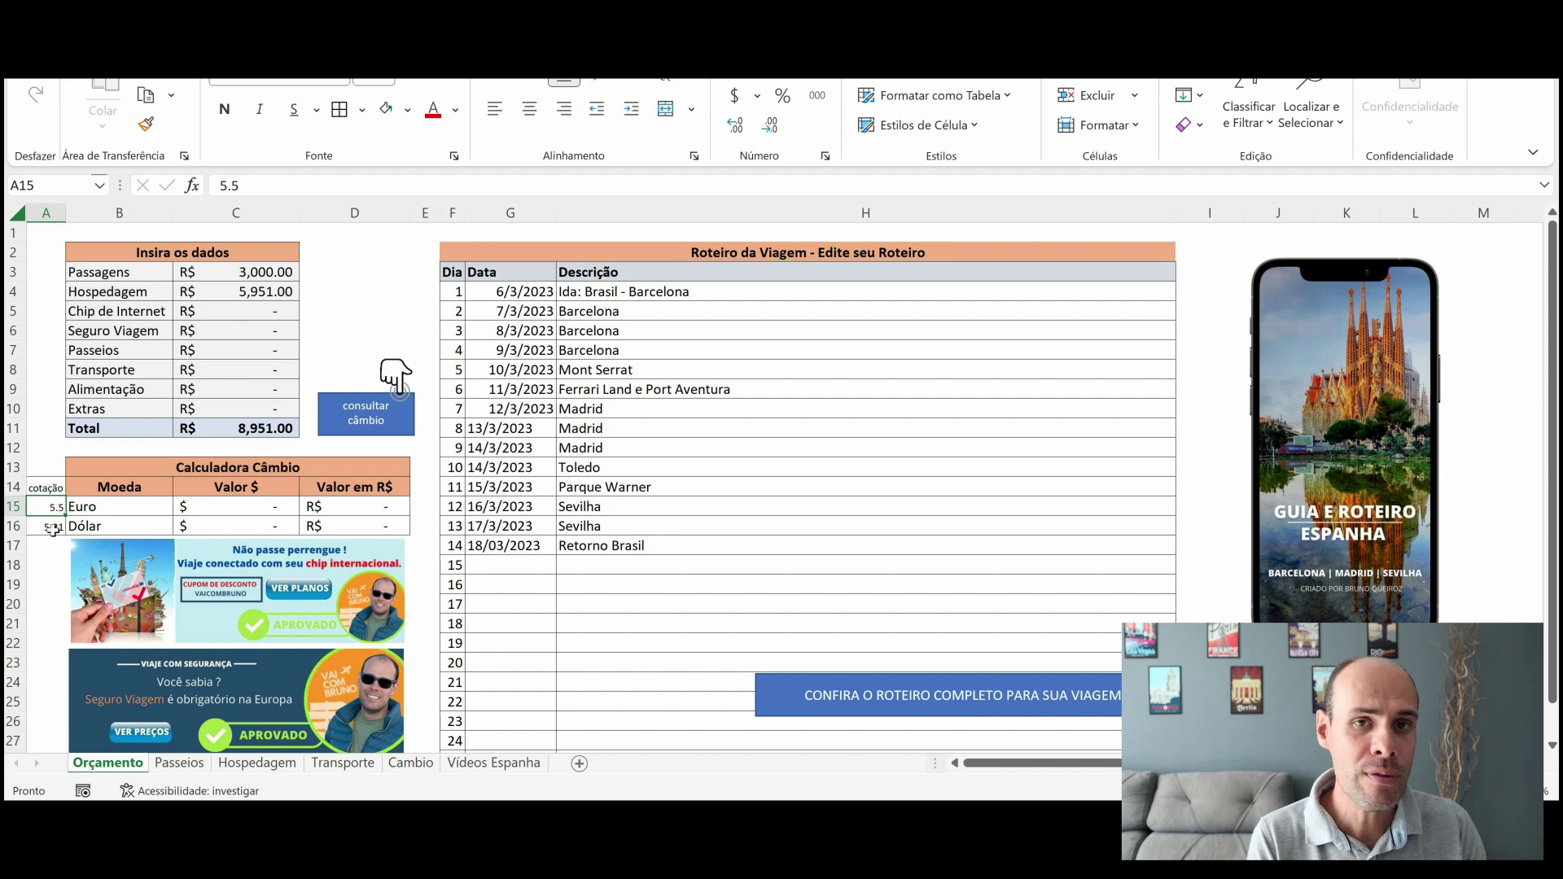
pyautogui.click(253, 509)
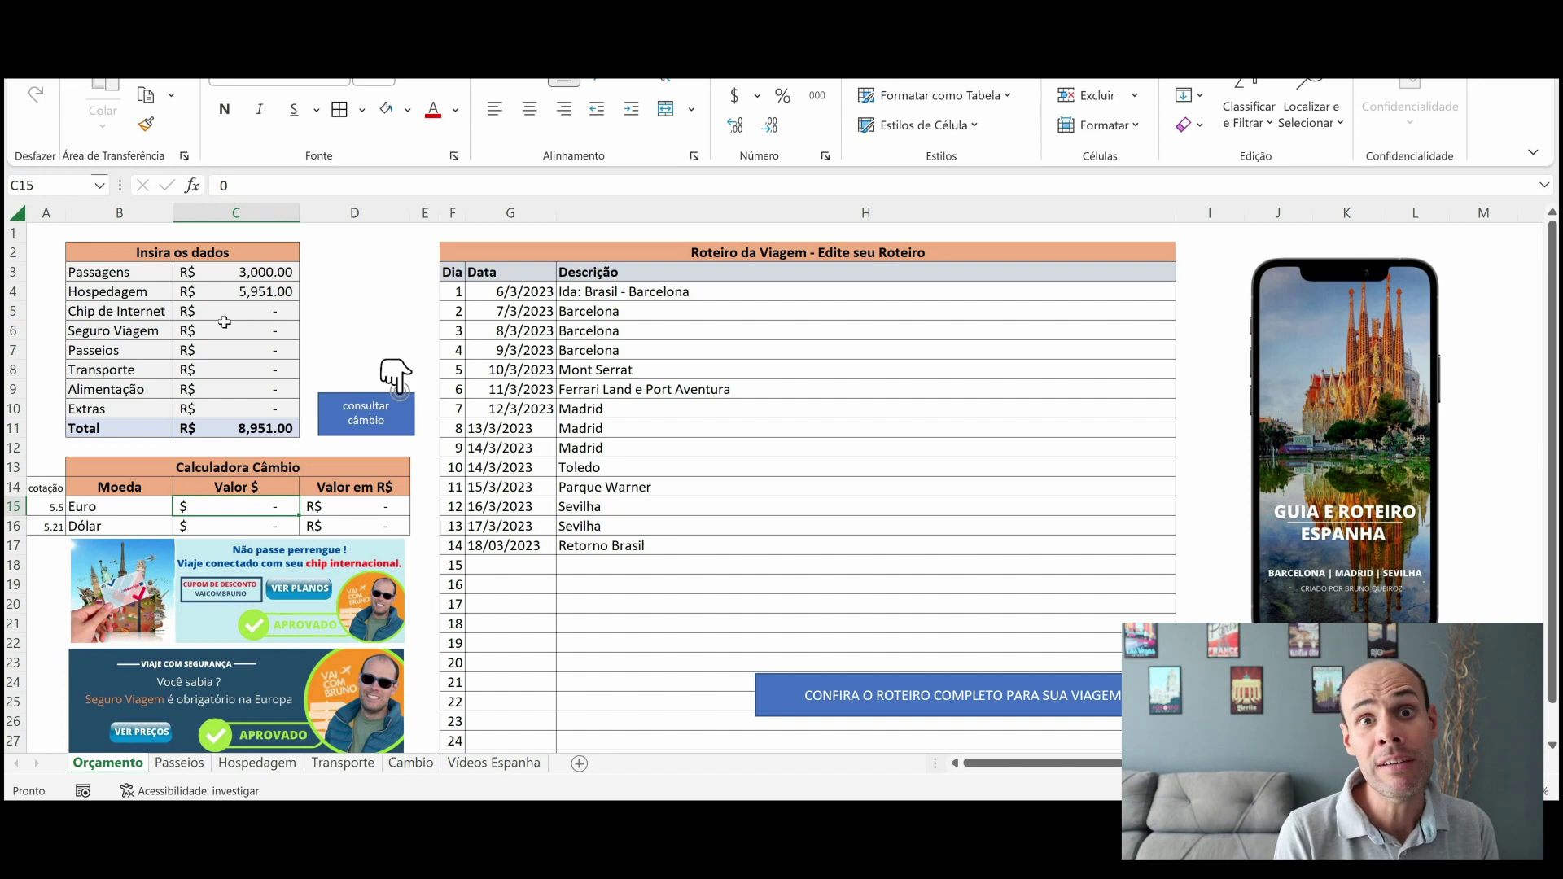
# - Open the omeuchip site from the budget sheet's chip banner and choose the EUROPA DADOS 5G/4G plan for 12 days
pyautogui.click(114, 314)
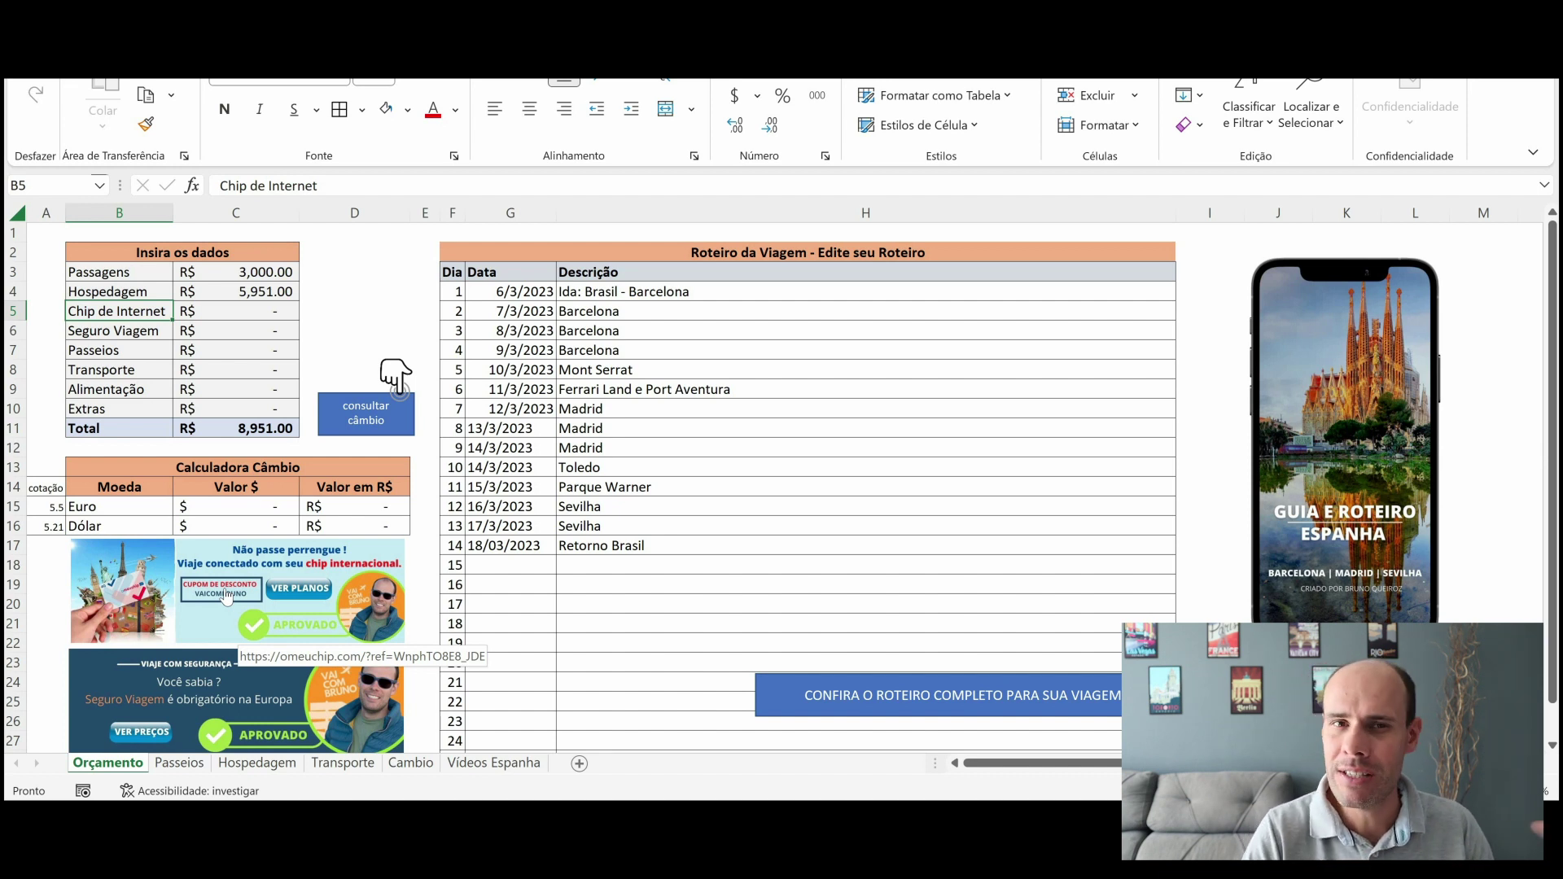
pyautogui.click(262, 574)
pyautogui.scroll(-4, 783, 502)
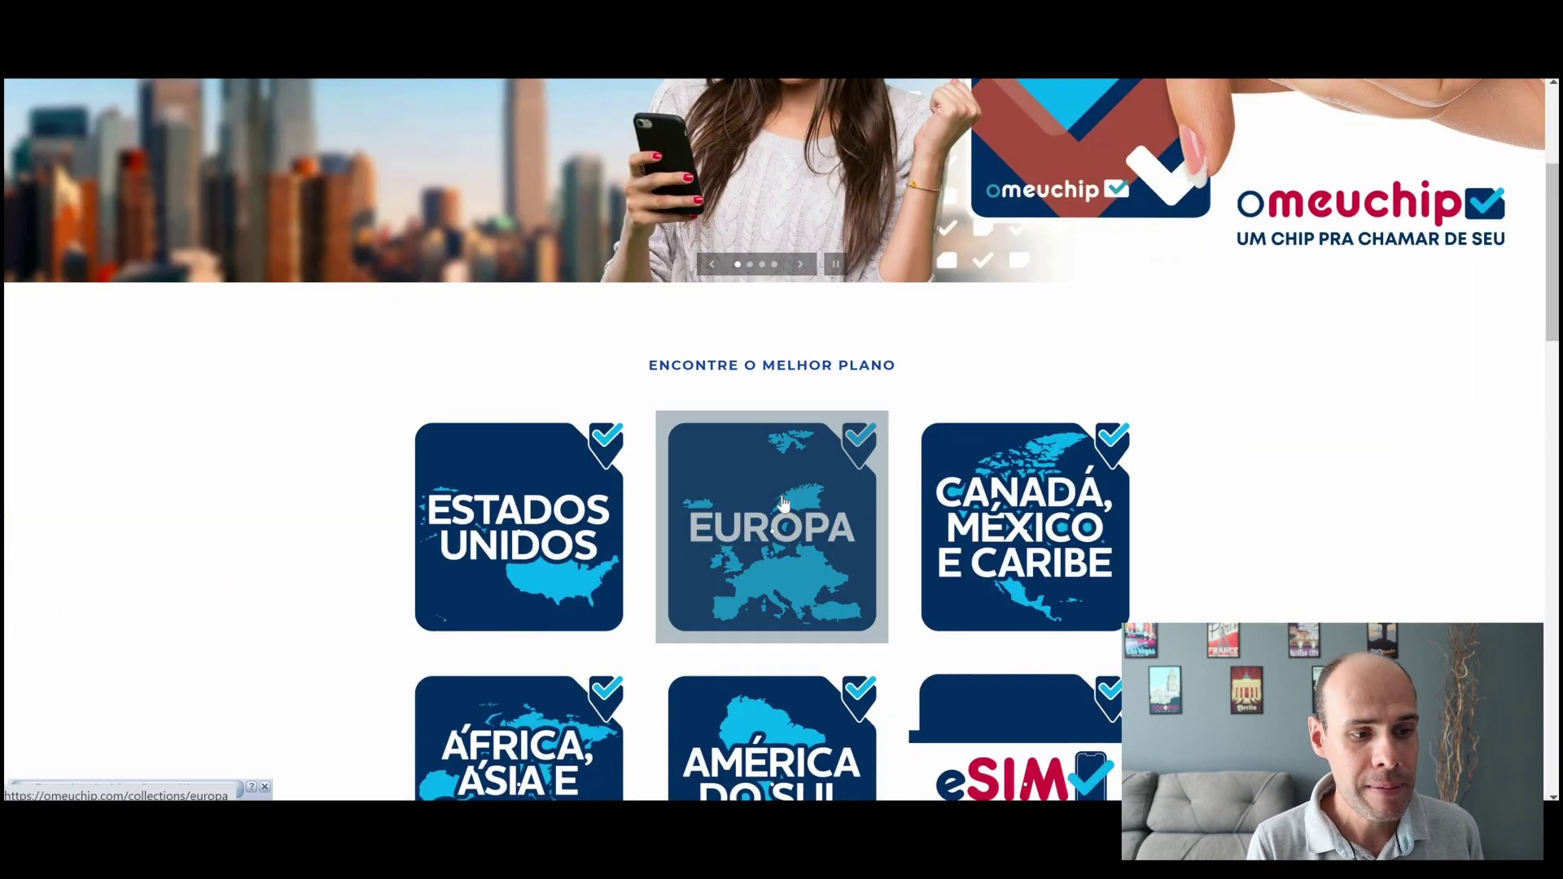
pyautogui.click(783, 502)
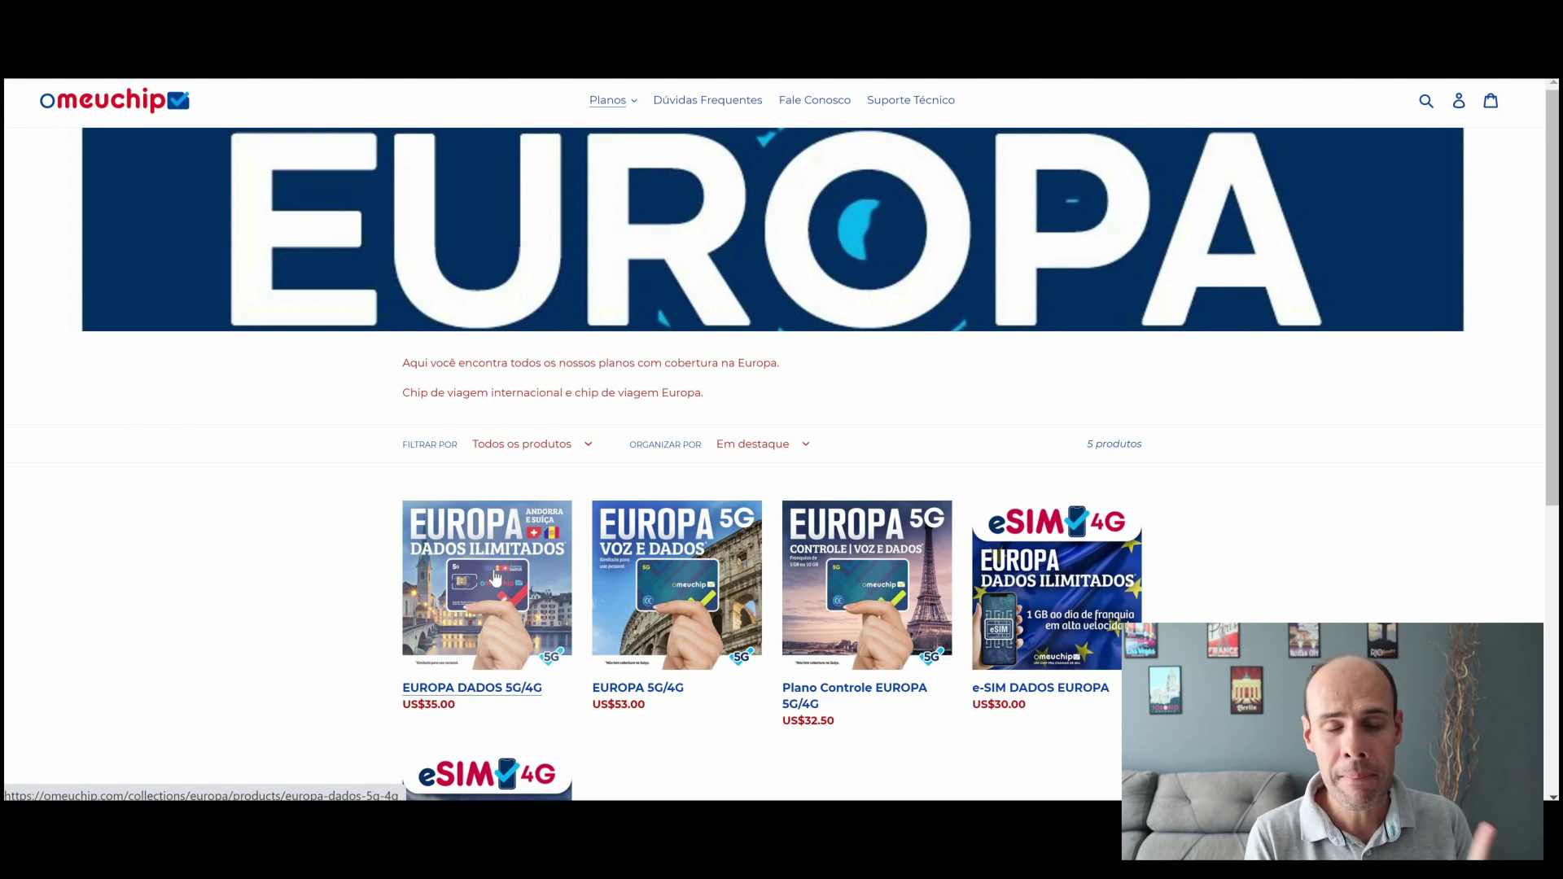
pyautogui.click(496, 576)
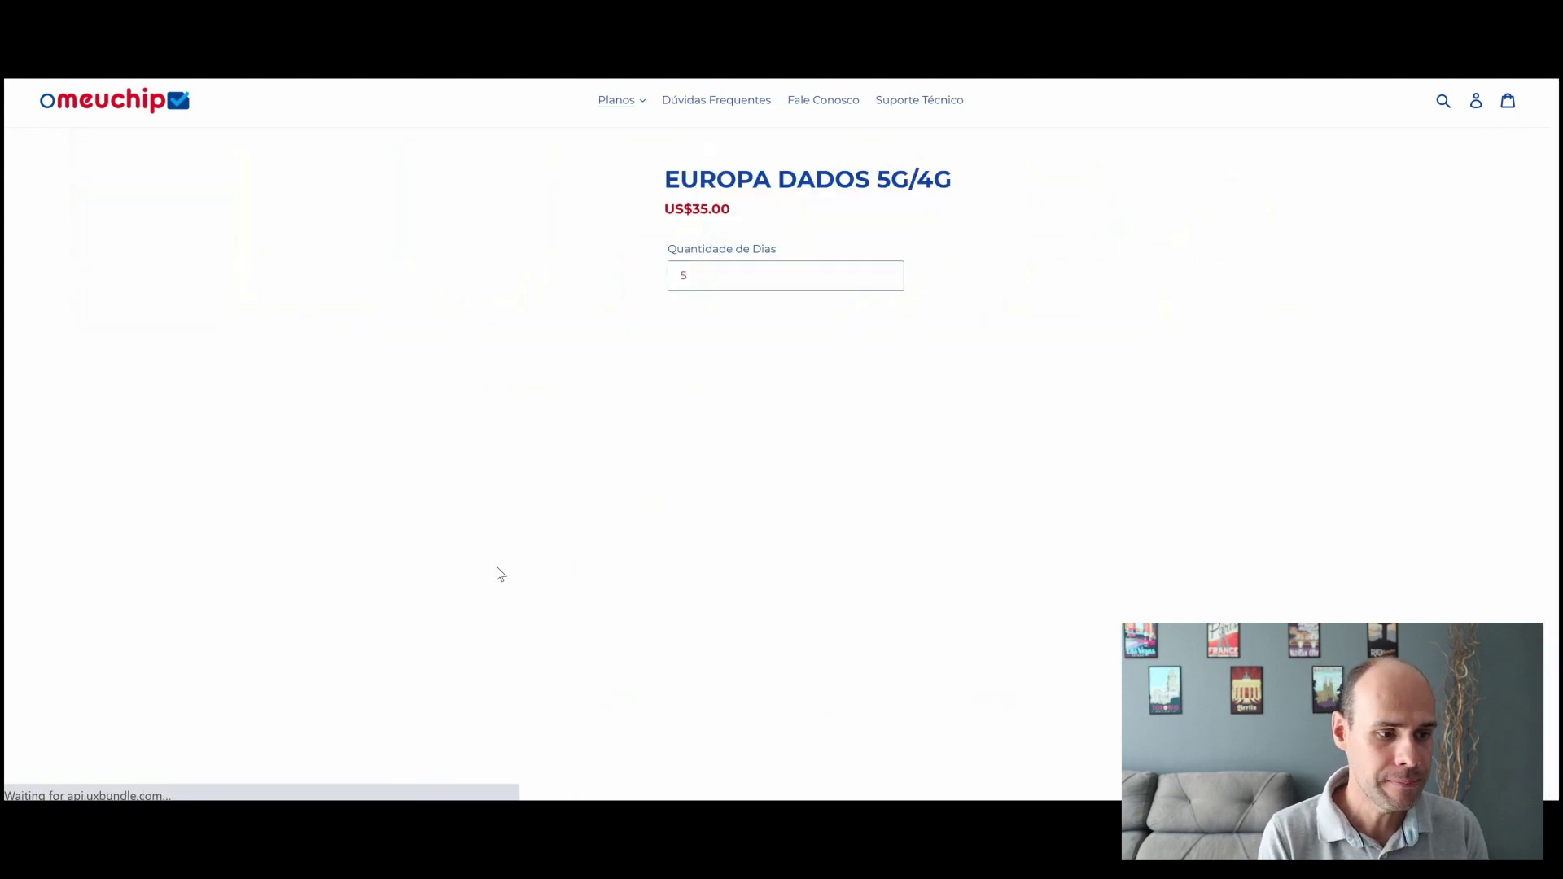
pyautogui.click(796, 392)
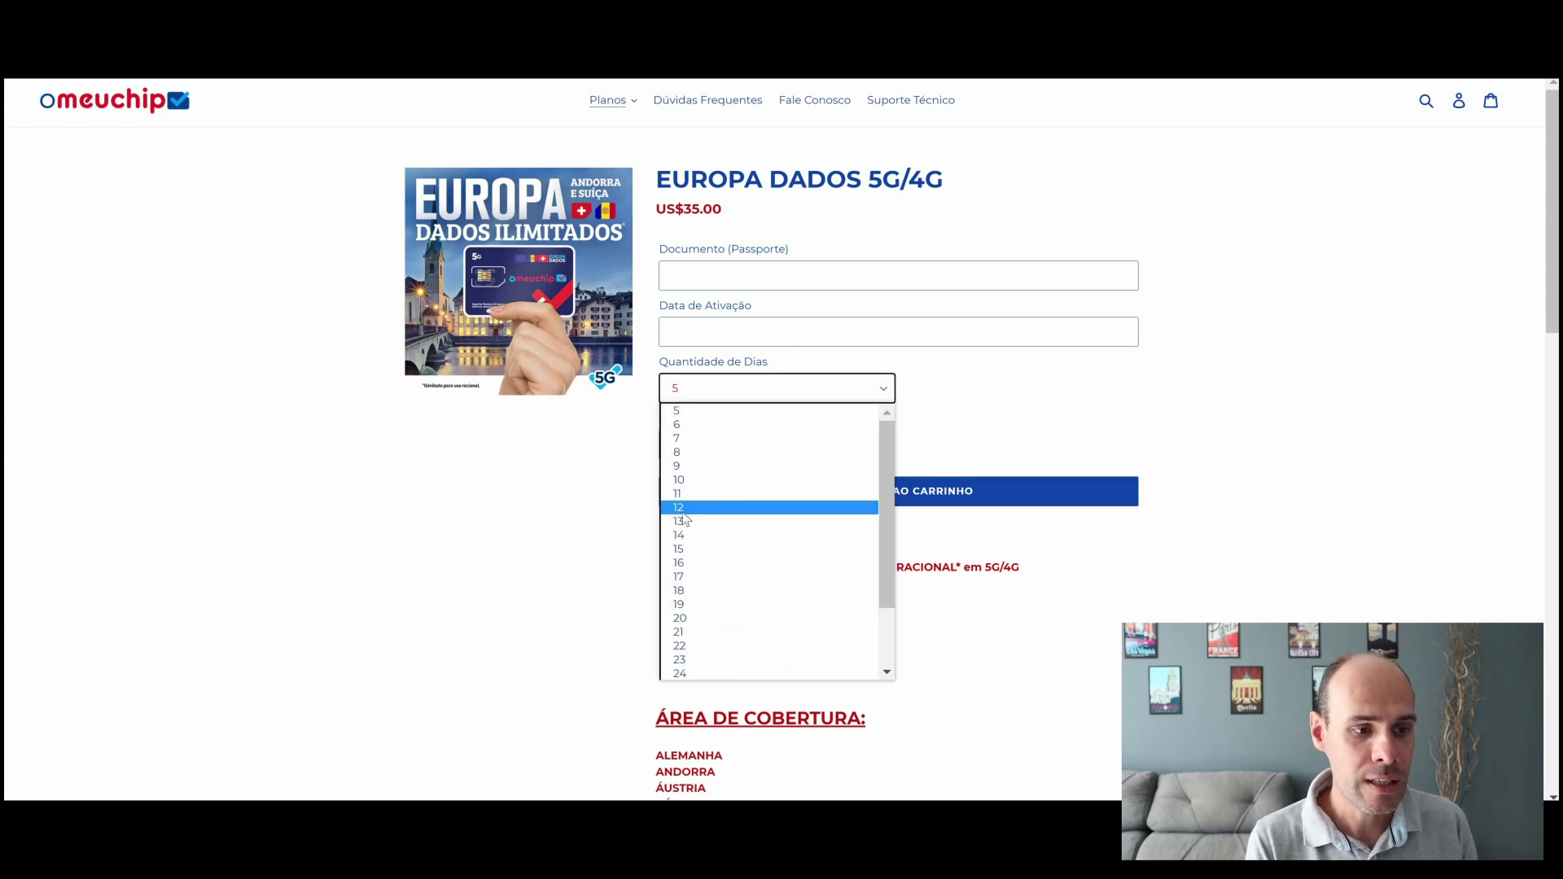
pyautogui.click(683, 510)
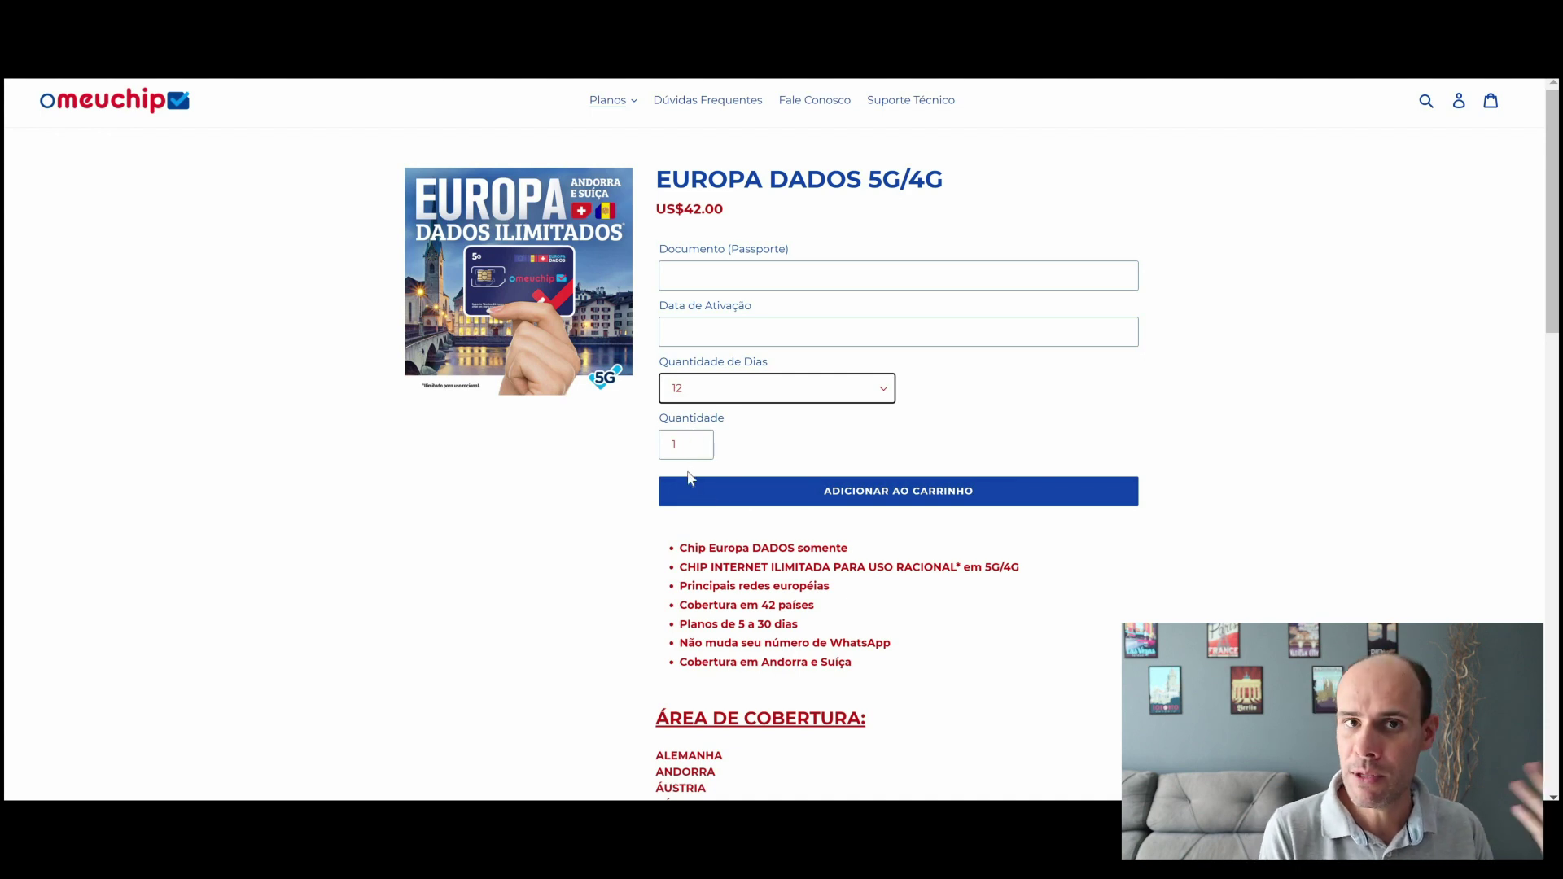
# - Review the plan's coverage area, then add the plan to the cart and proceed to checkout
pyautogui.scroll(-10, 832, 397)
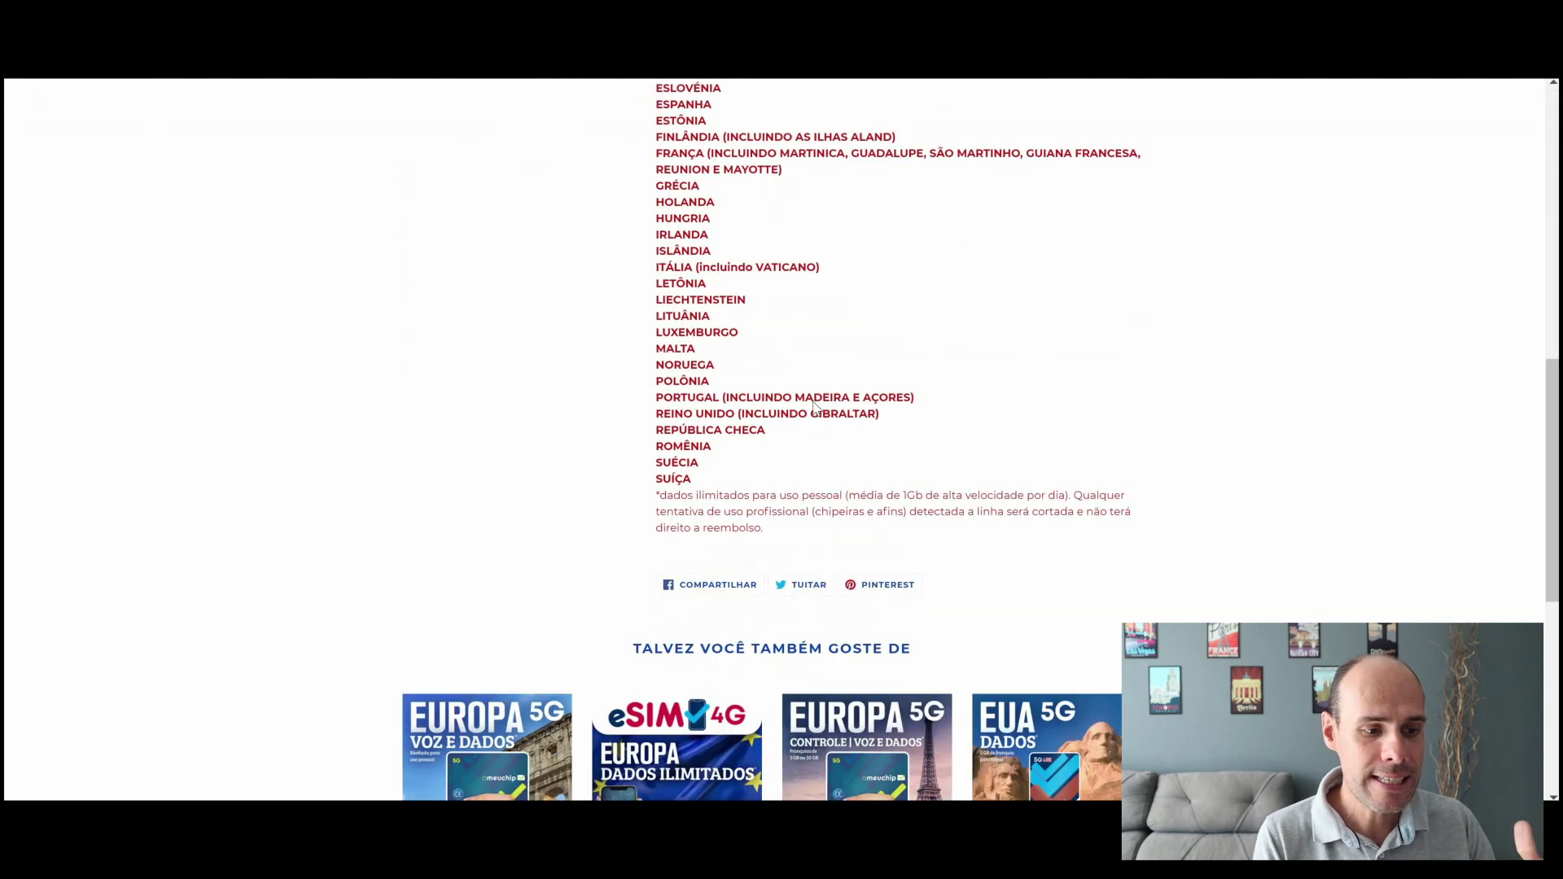
pyautogui.scroll(4, 714, 298)
pyautogui.scroll(-1, 879, 530)
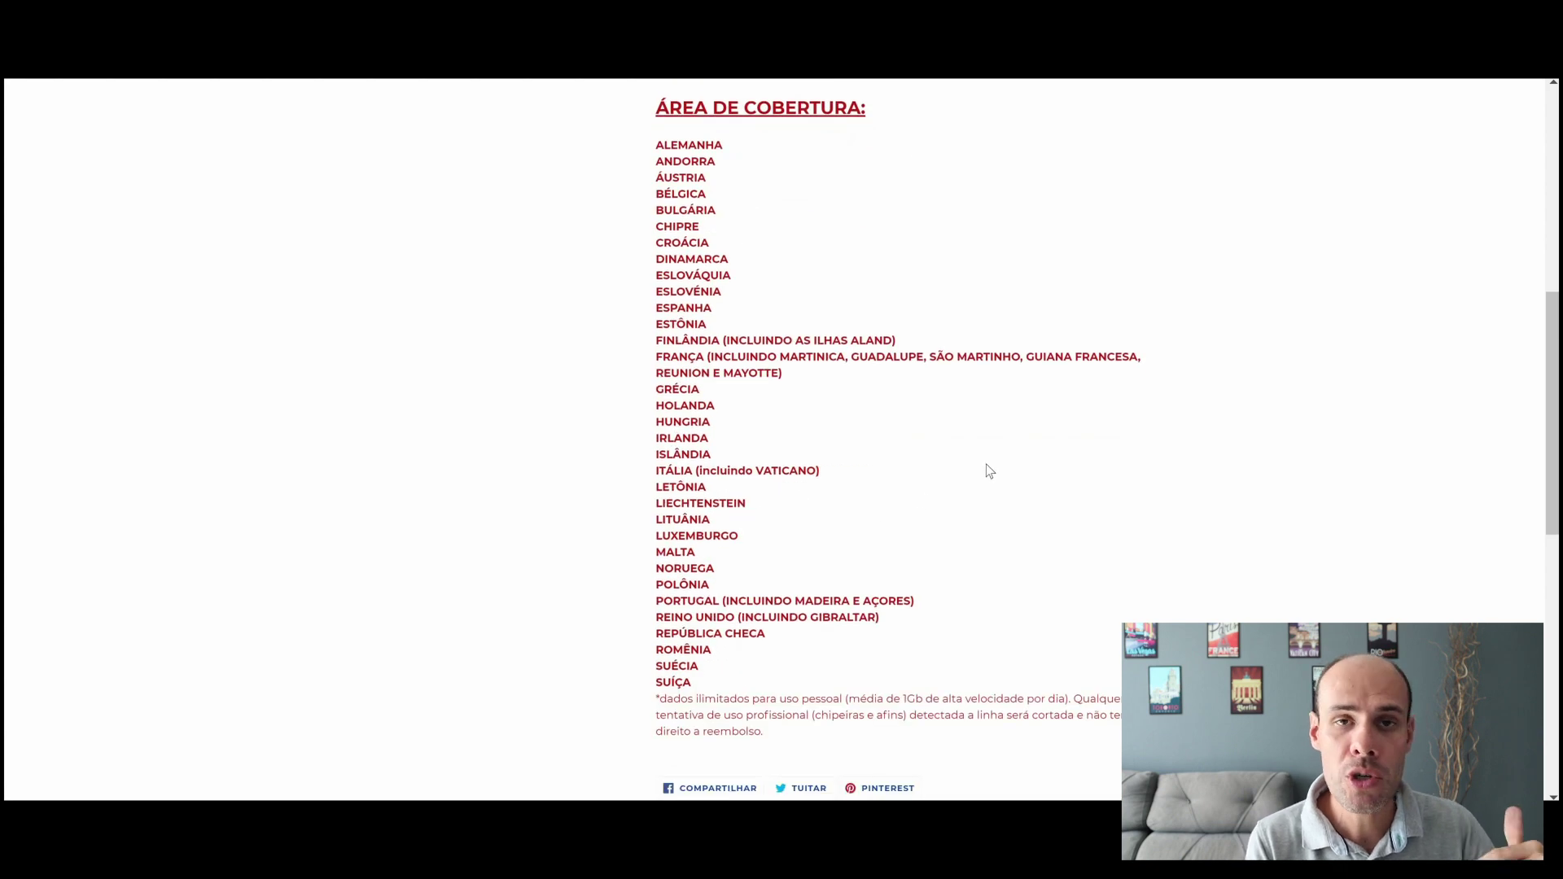
pyautogui.scroll(6, 988, 467)
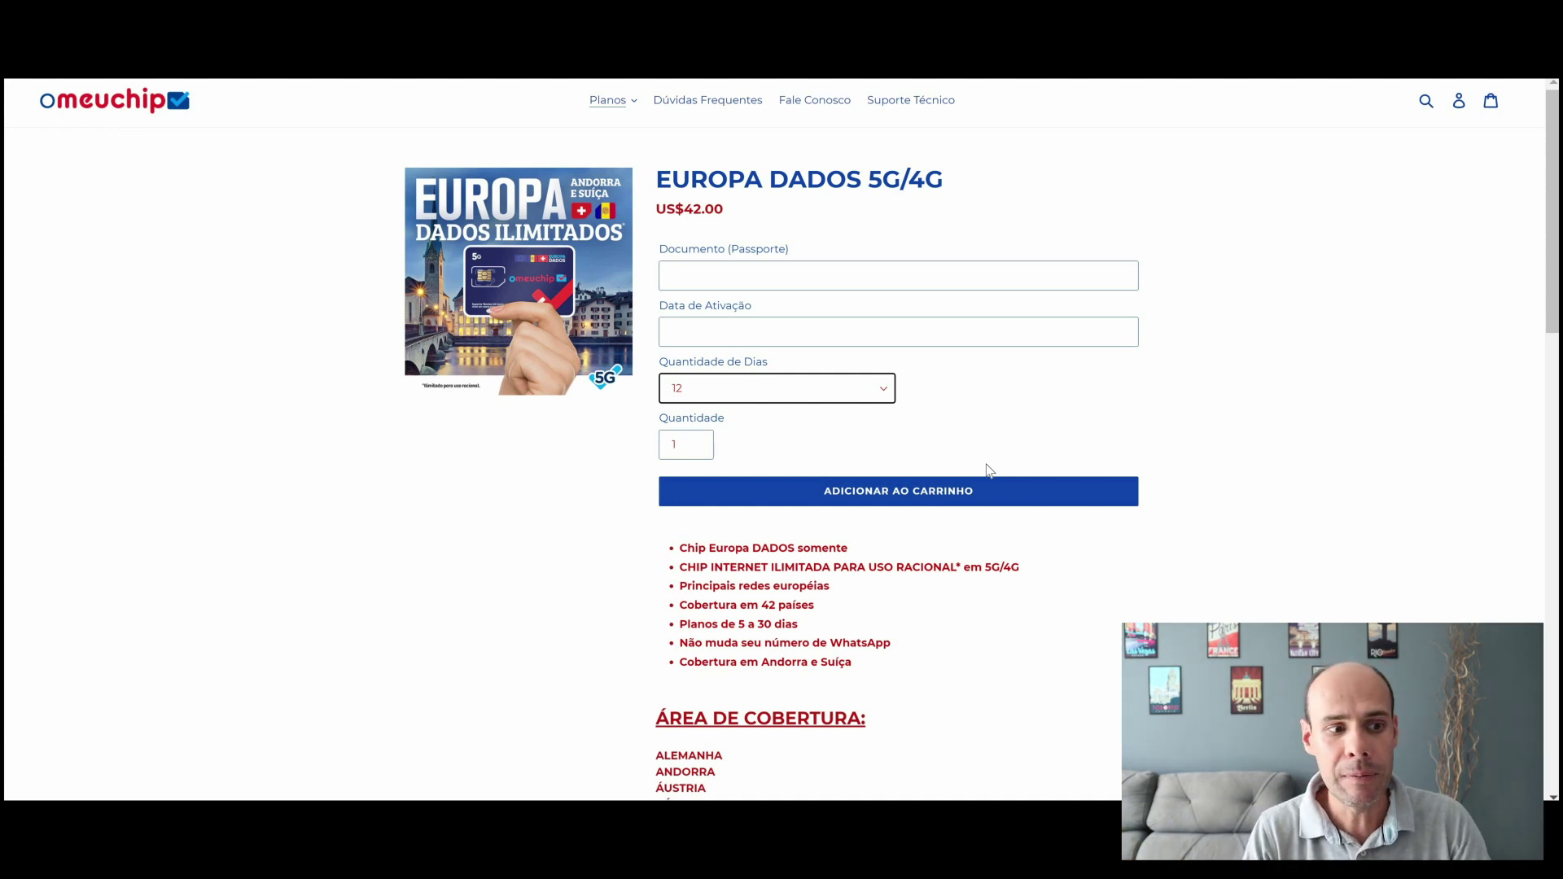
pyautogui.scroll(-5, 989, 471)
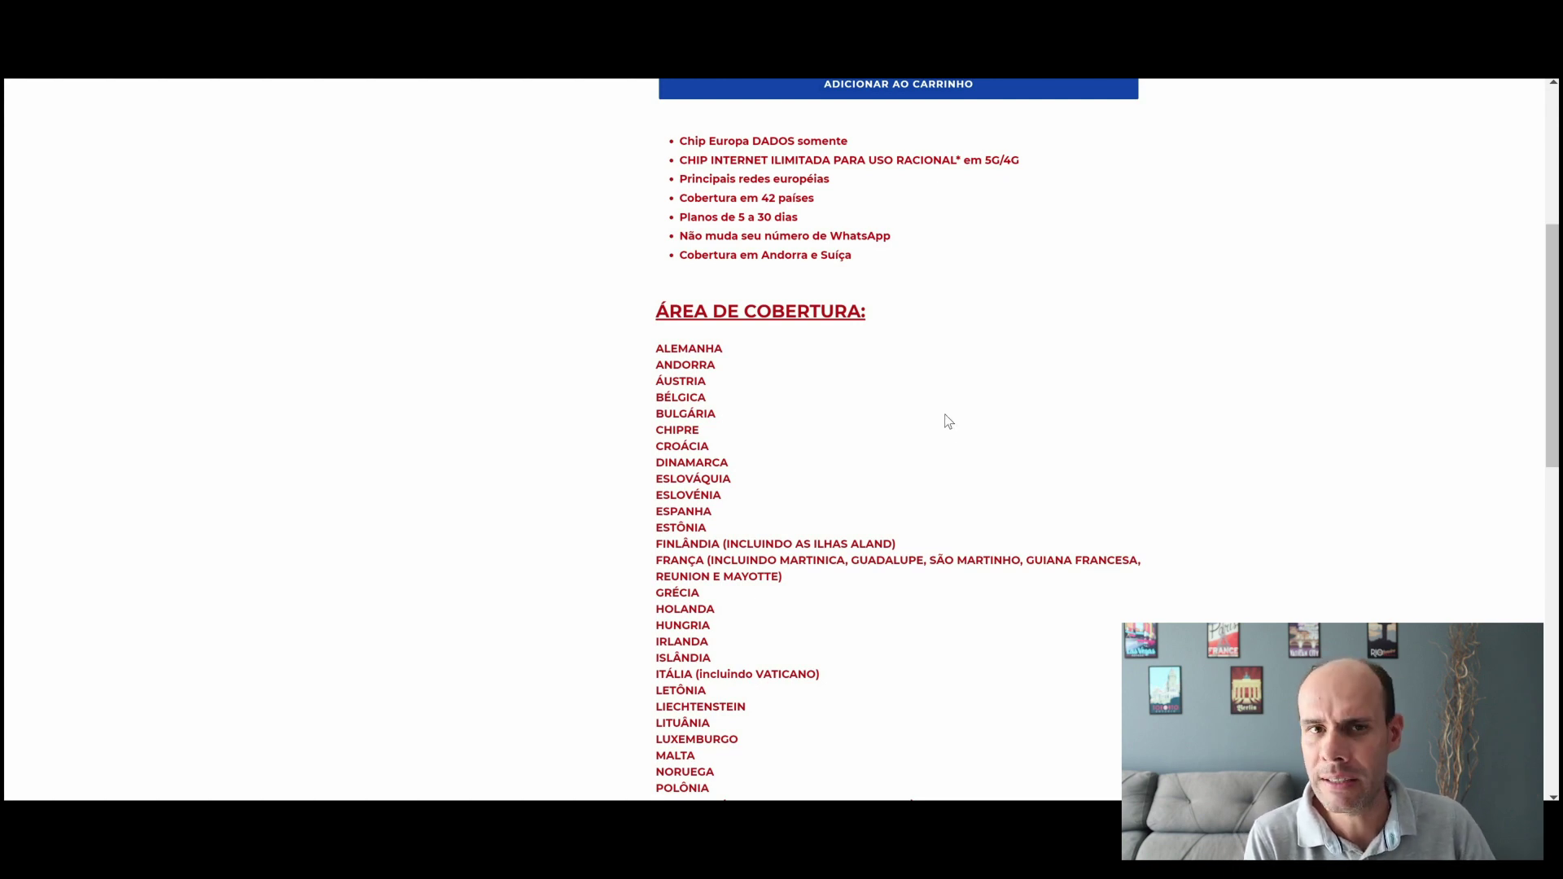
pyautogui.scroll(5, 949, 440)
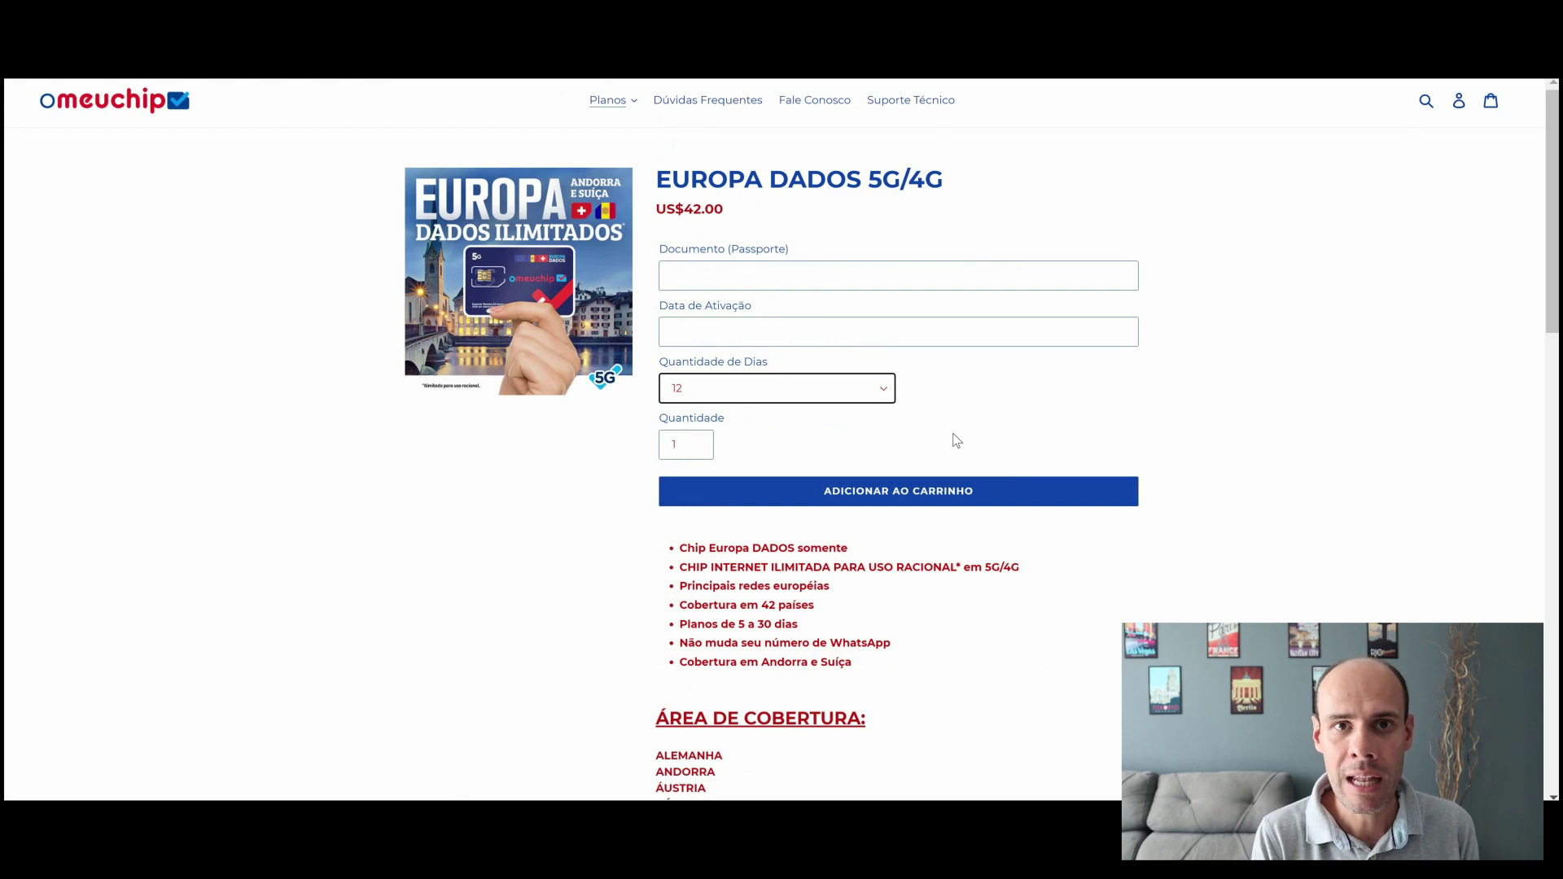
pyautogui.click(894, 492)
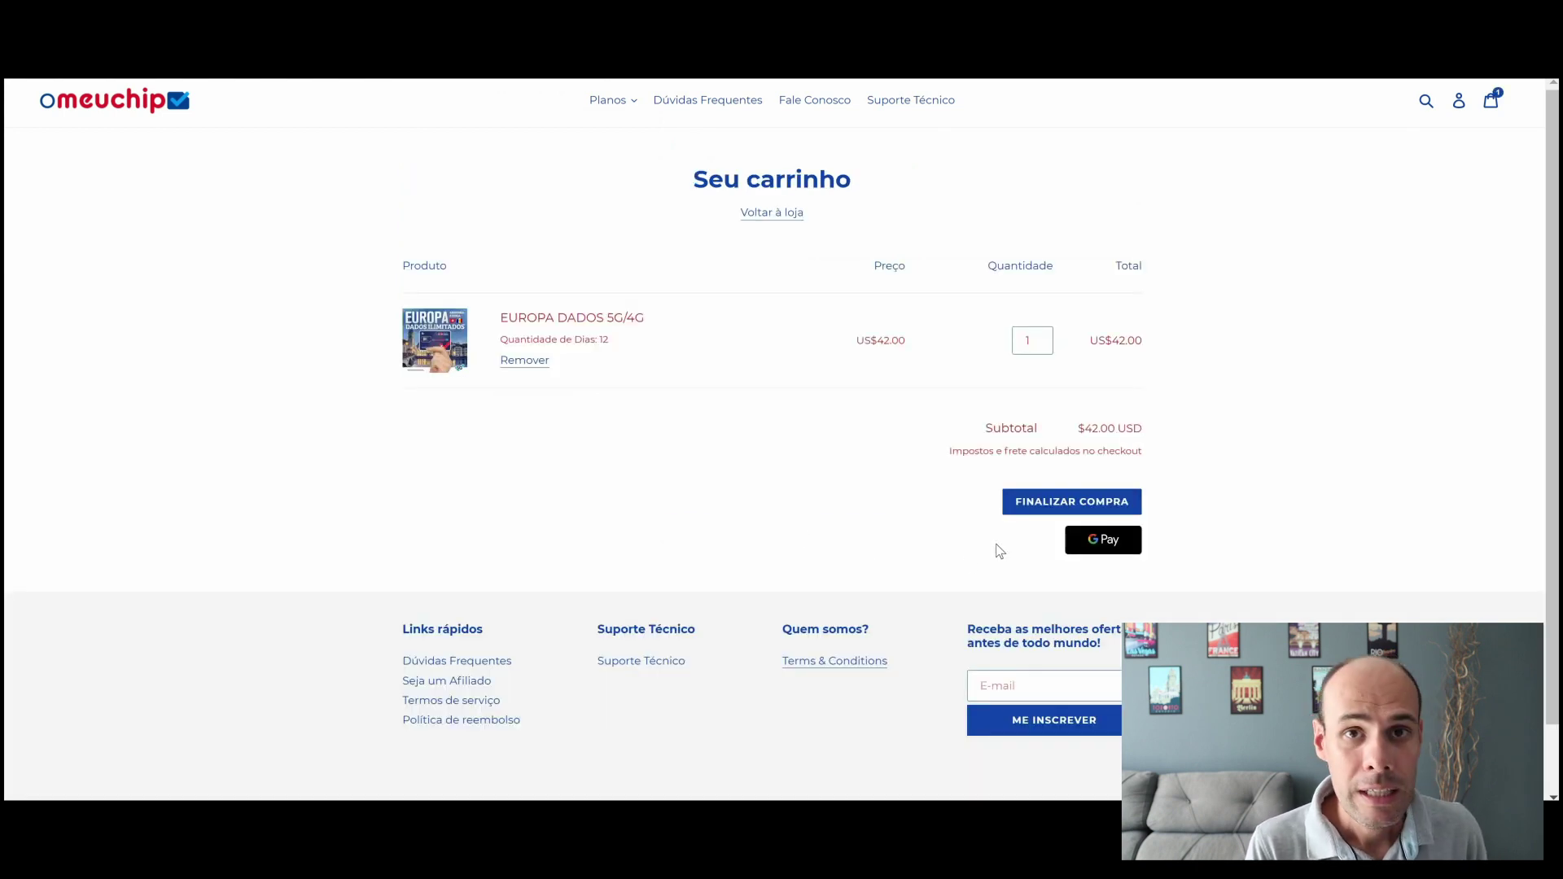
pyautogui.click(1091, 509)
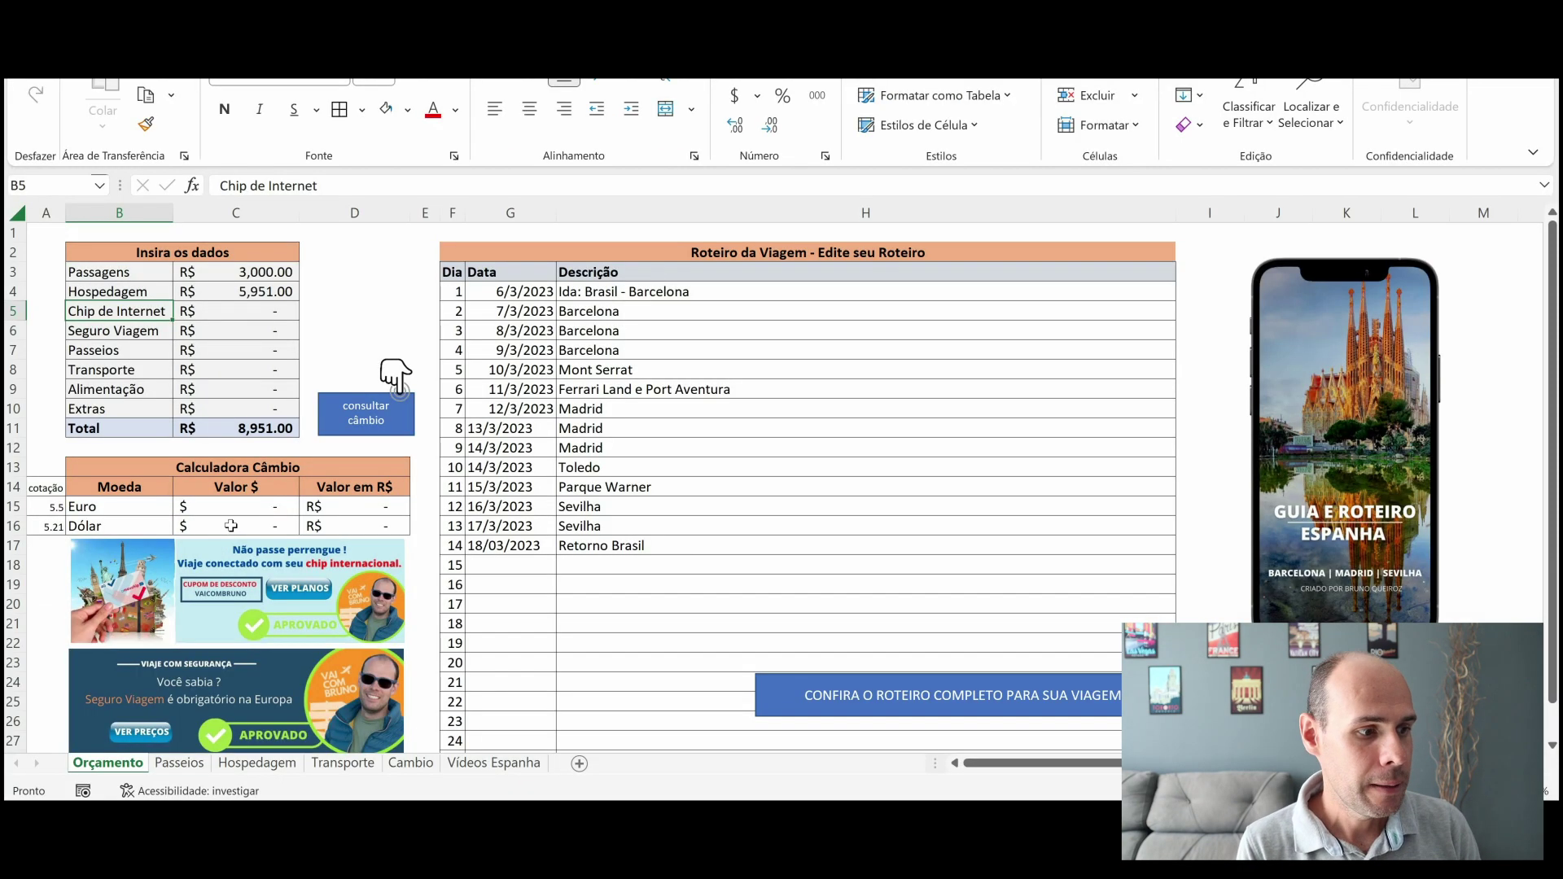
# - Enter 38 as the Dólar amount in the Calculadora Câmbio table of the Orçamento sheet
pyautogui.click(232, 526)
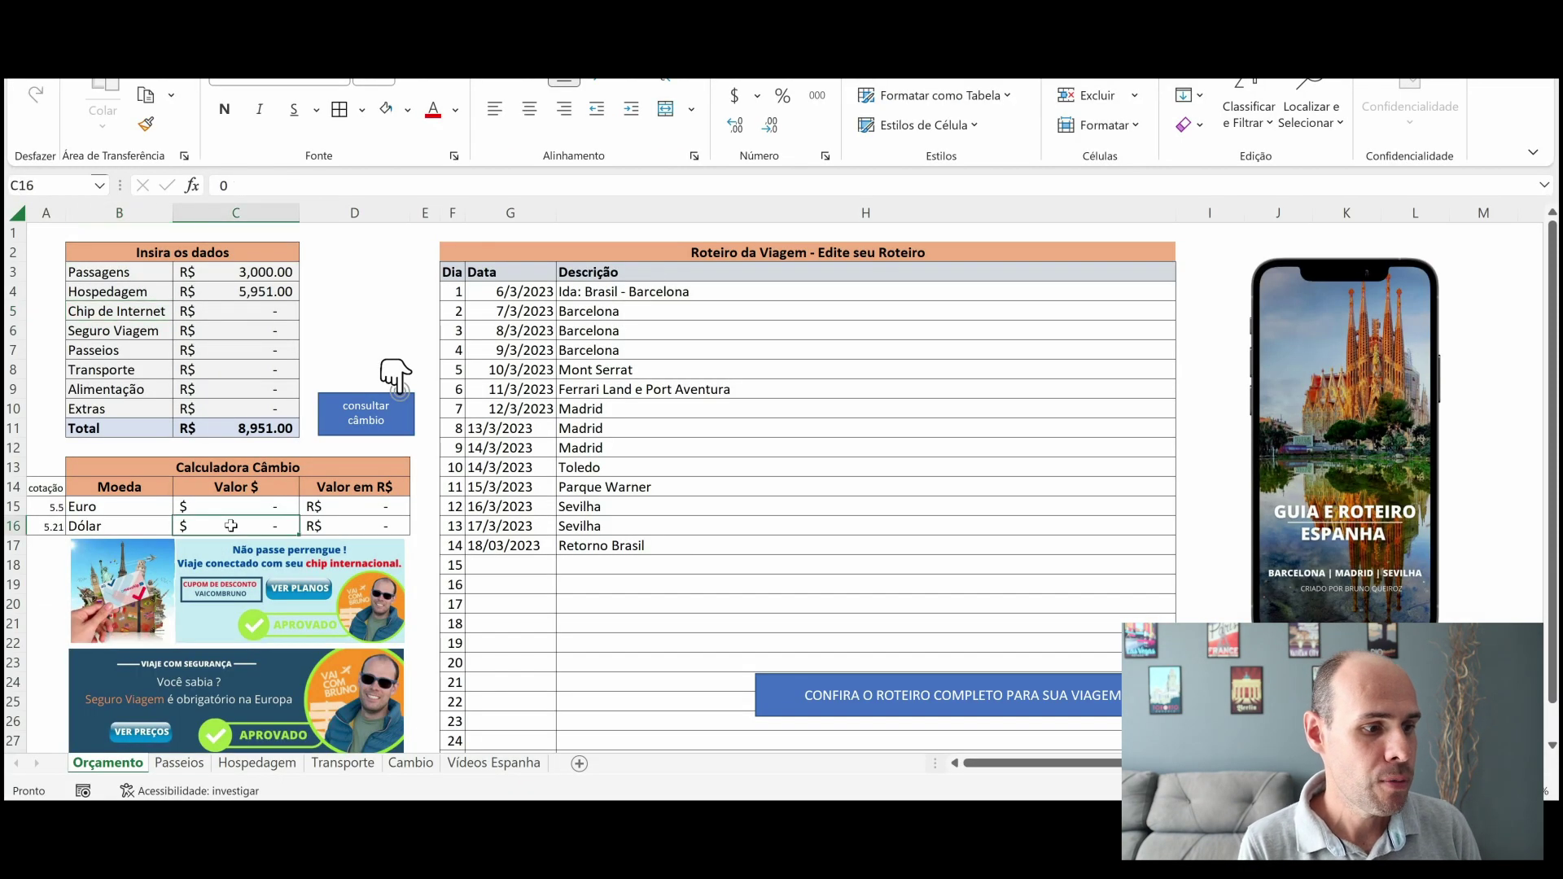
pyautogui.write('38')
pyautogui.click(360, 313)
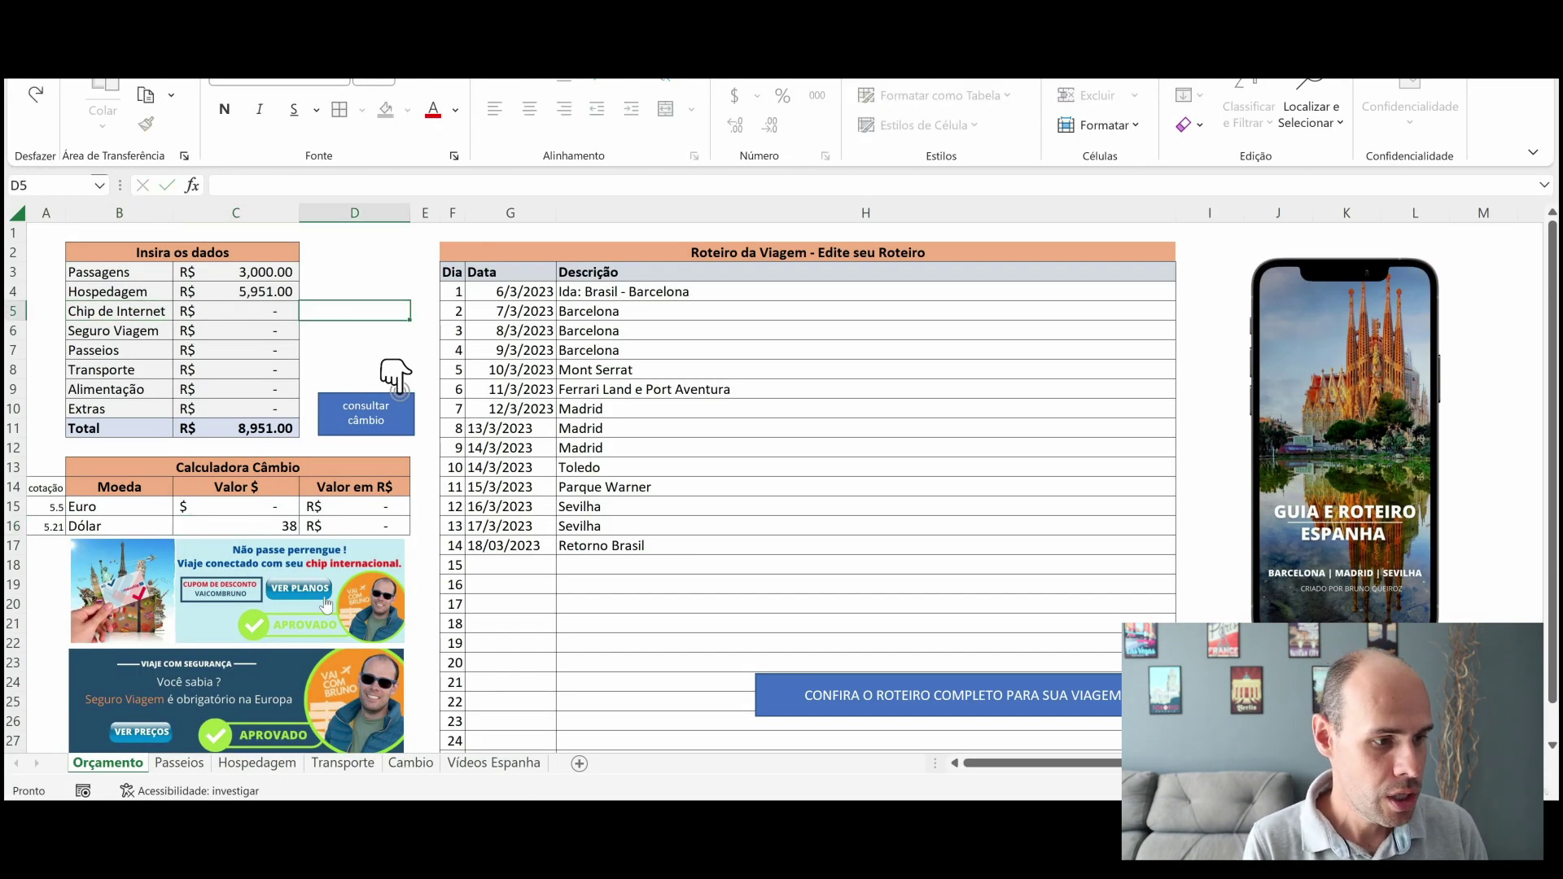
# - Set the Chip de Internet cost in the budget table to 197
pyautogui.click(238, 311)
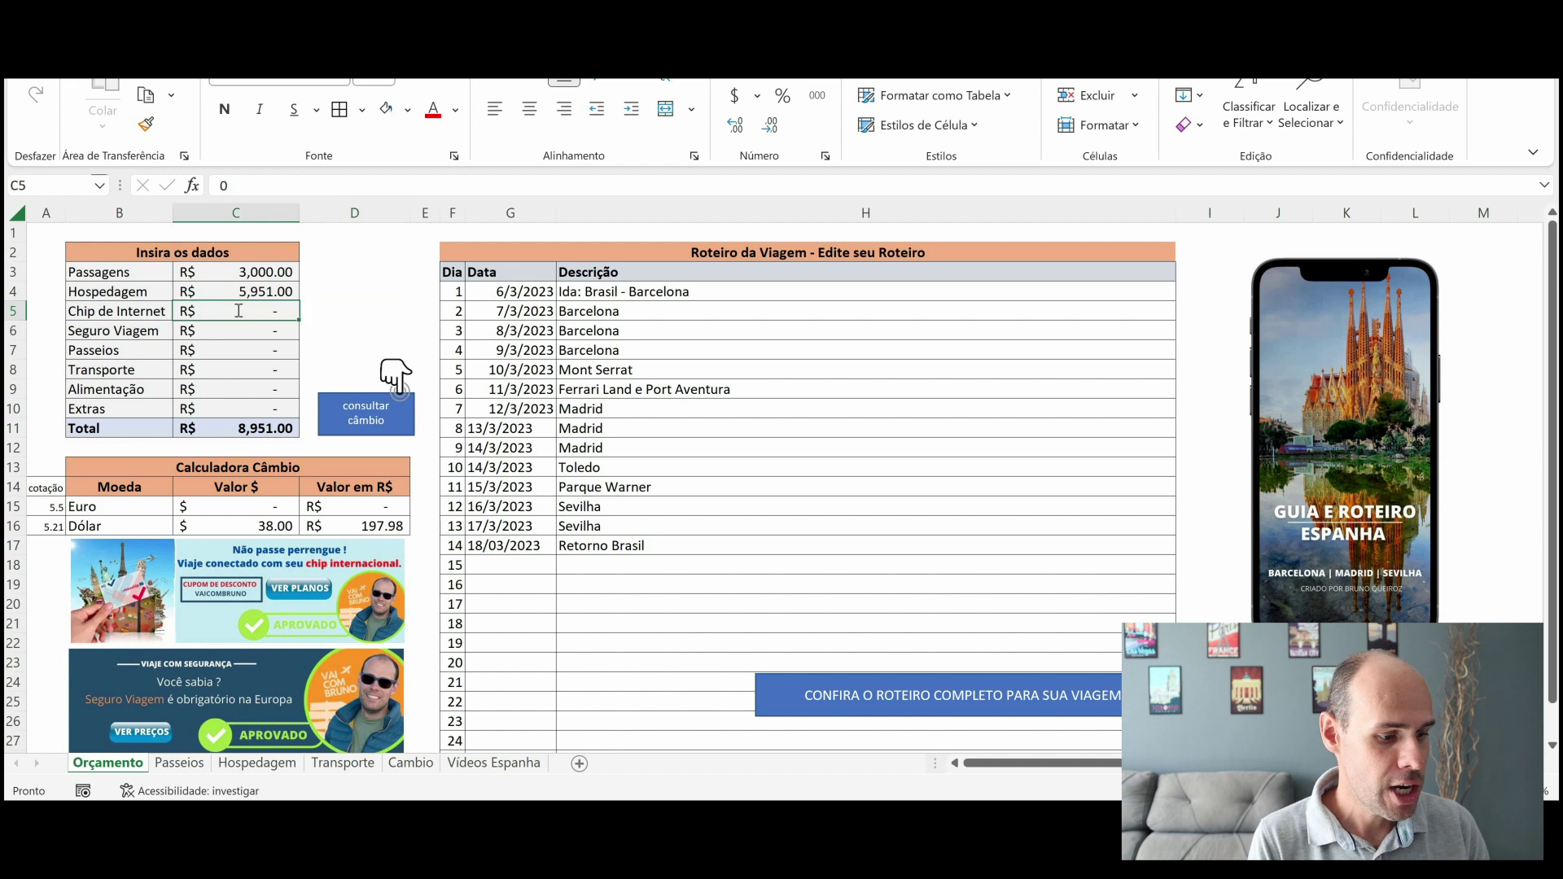
pyautogui.write('197')
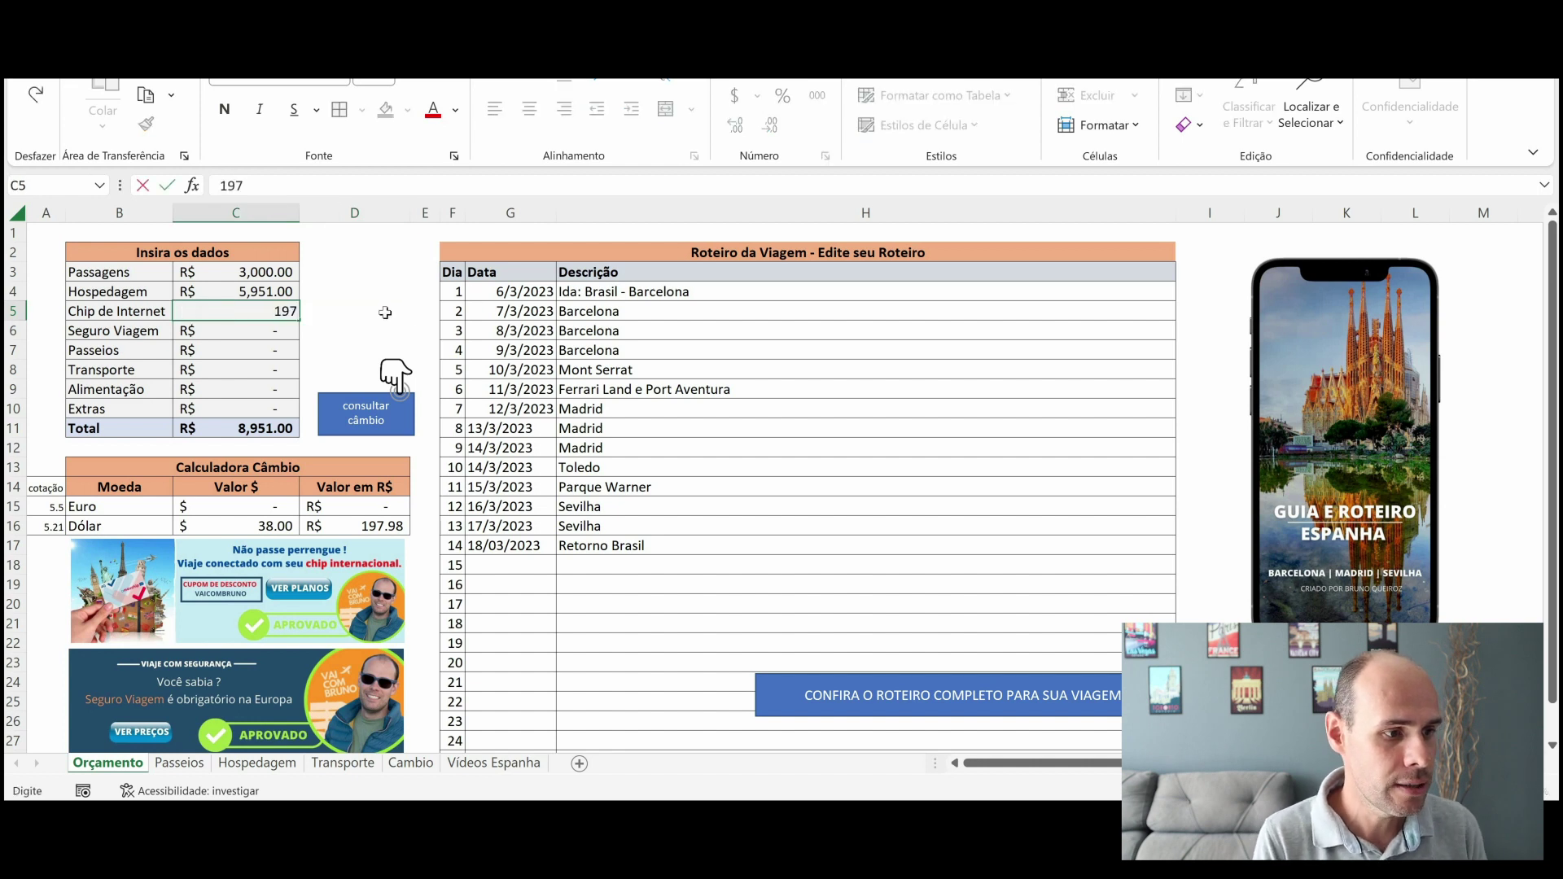
pyautogui.click(380, 317)
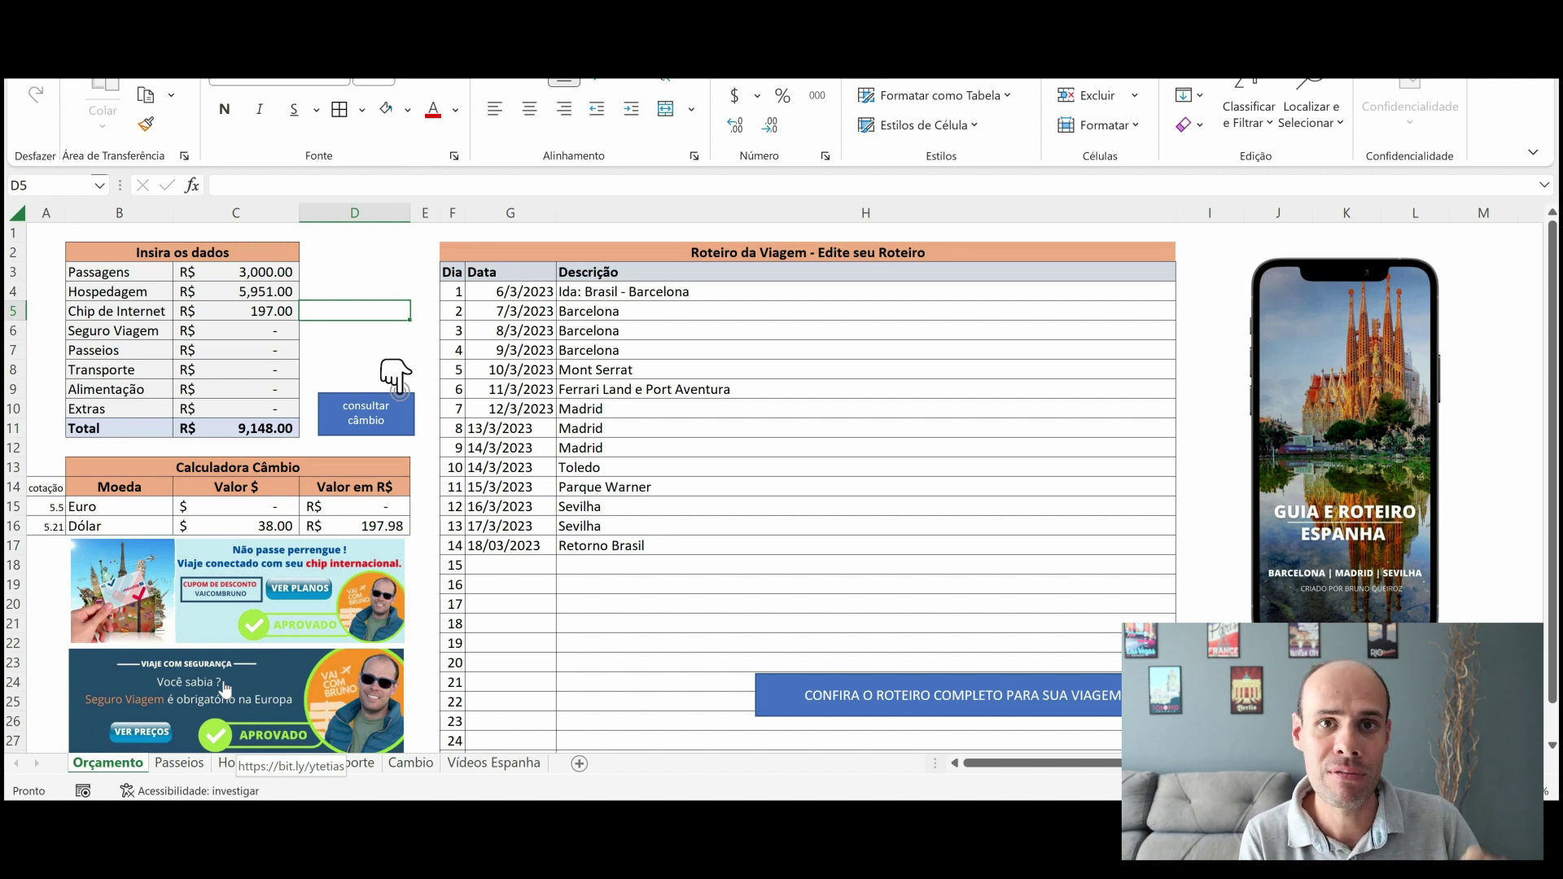
# - On the Seguros Promo site linked from the travel insurance banner, apply the discount coupon and set the destination to Europa
pyautogui.click(162, 700)
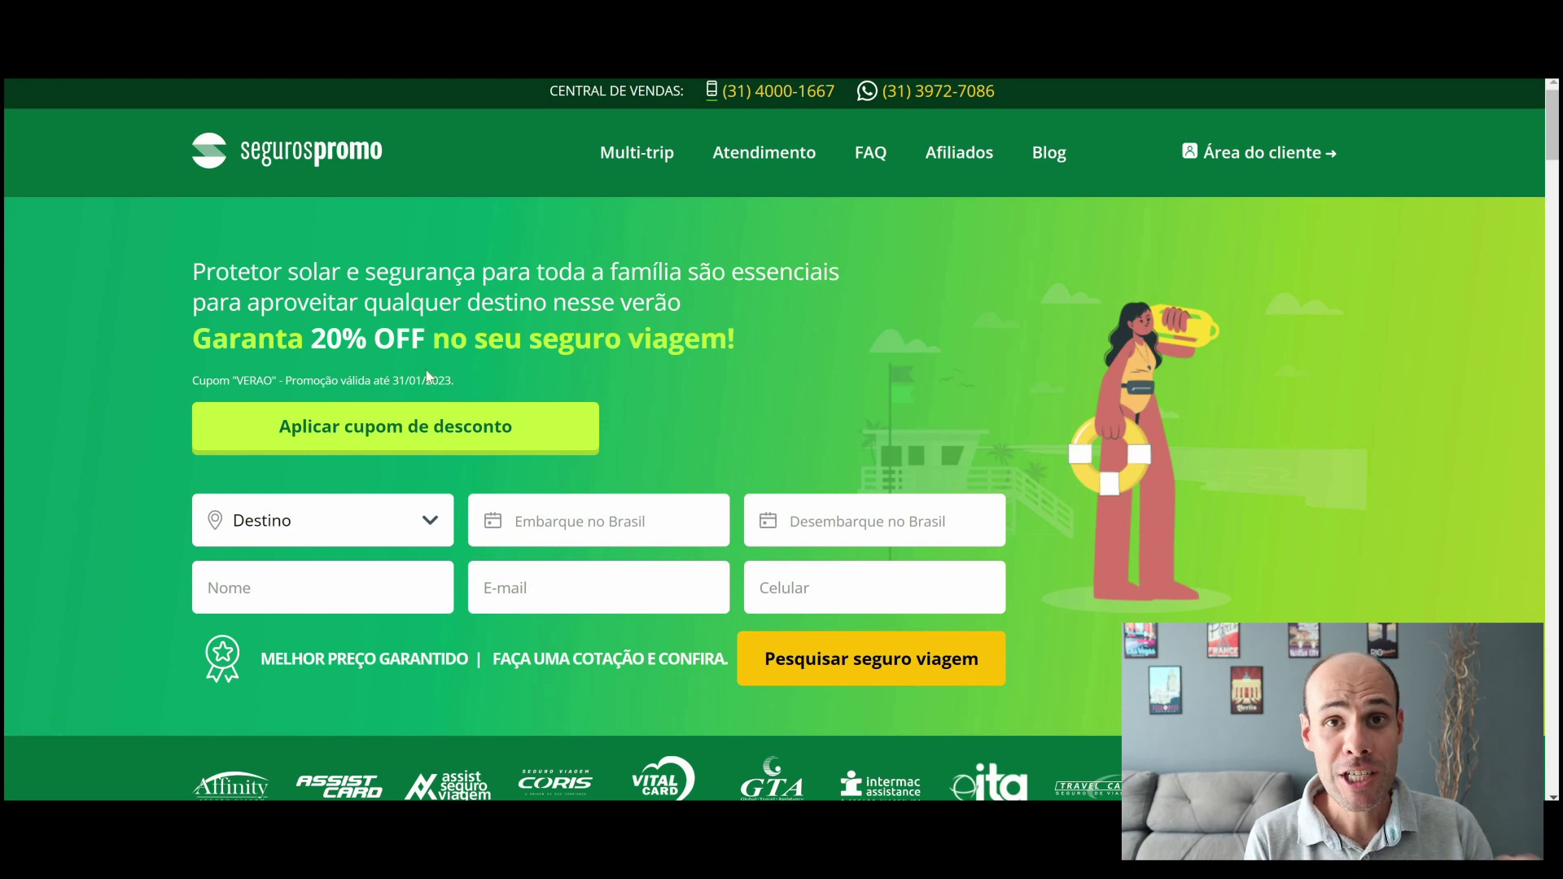
pyautogui.click(420, 440)
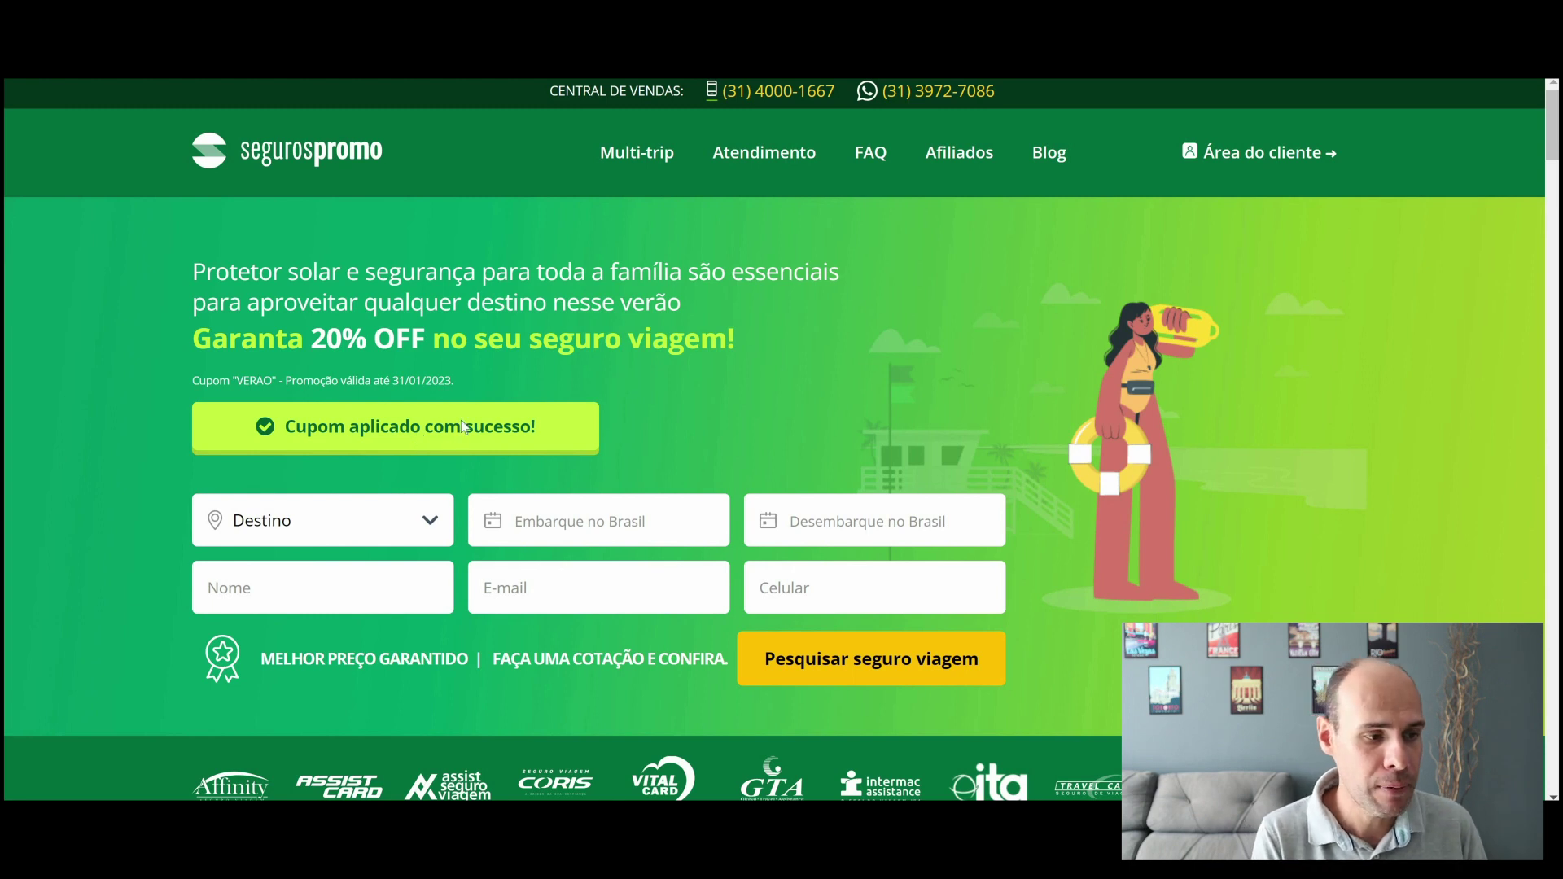
pyautogui.scroll(-1, 439, 428)
pyautogui.click(430, 419)
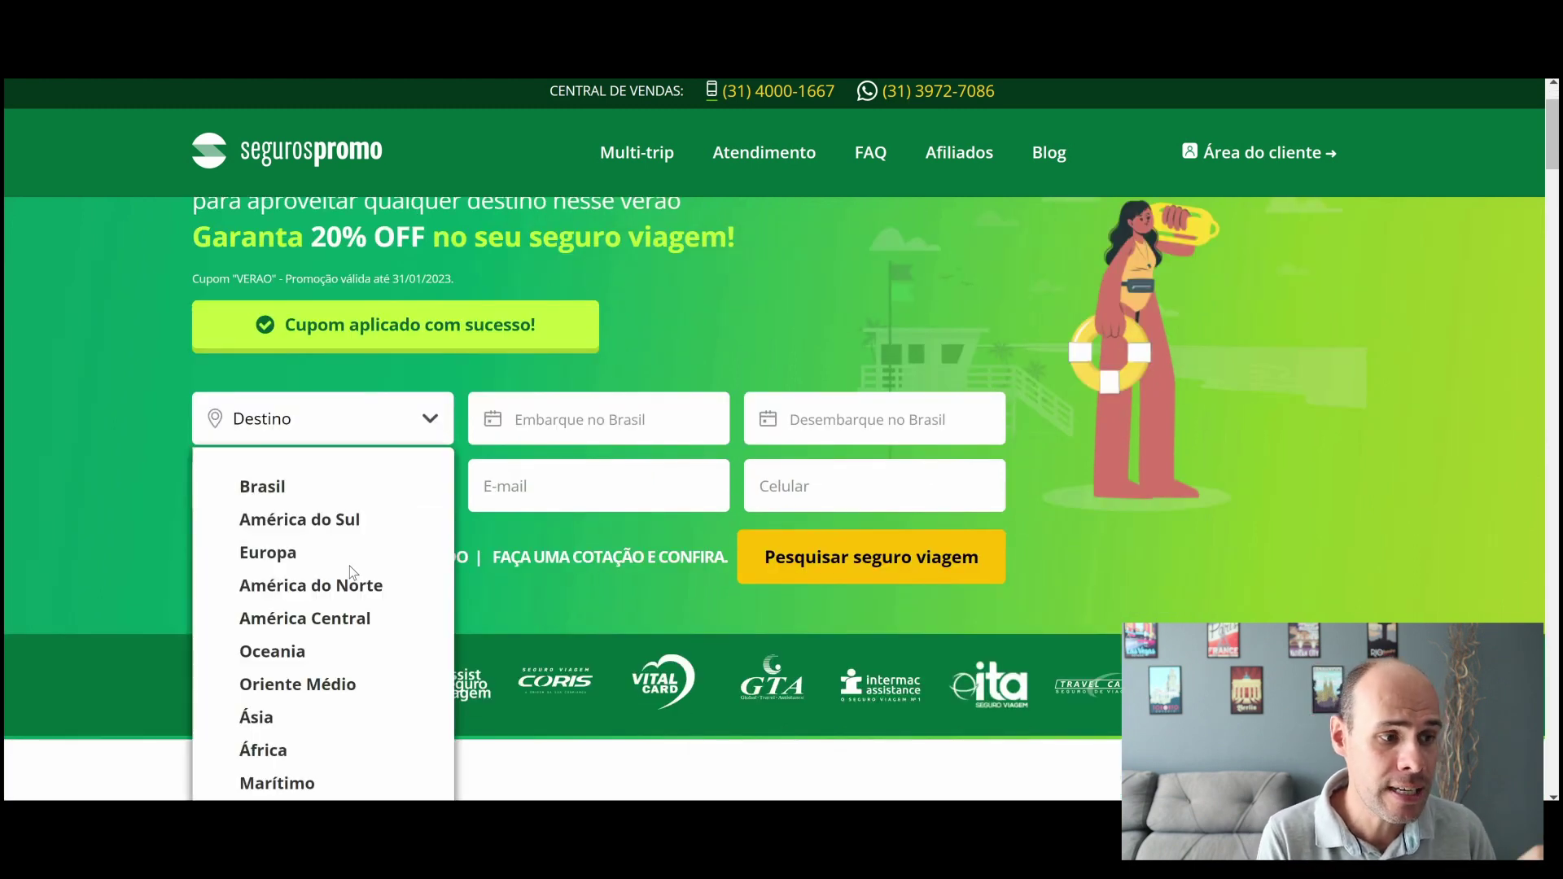
pyautogui.click(271, 554)
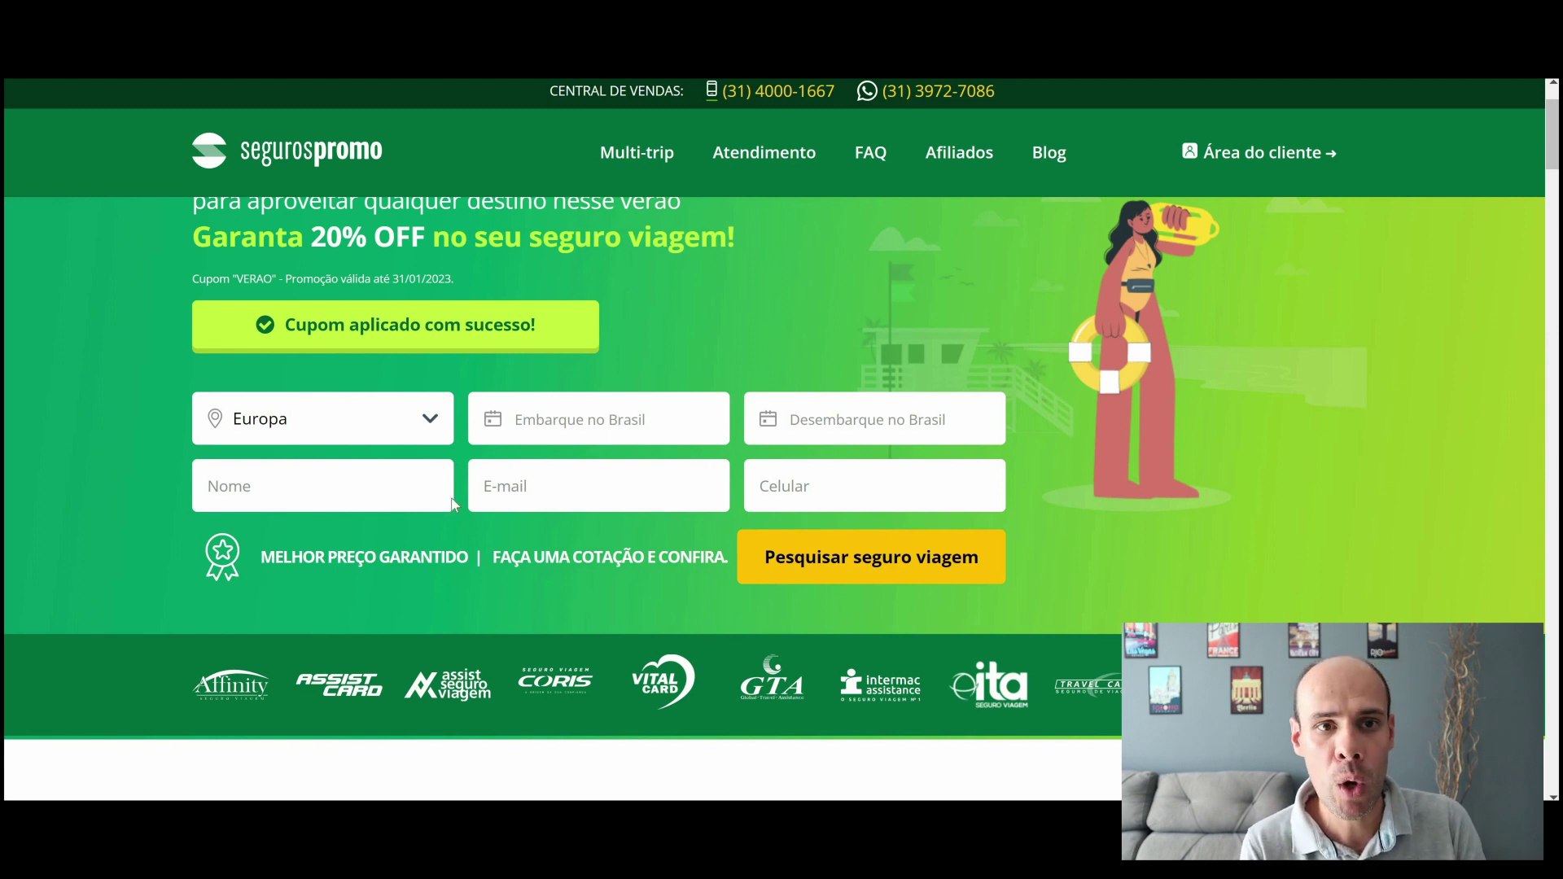
# - Search for travel insurance to Europa departing 16 Jan 2023 and returning 28 Jan 2023, and browse the offered plans
pyautogui.click(622, 416)
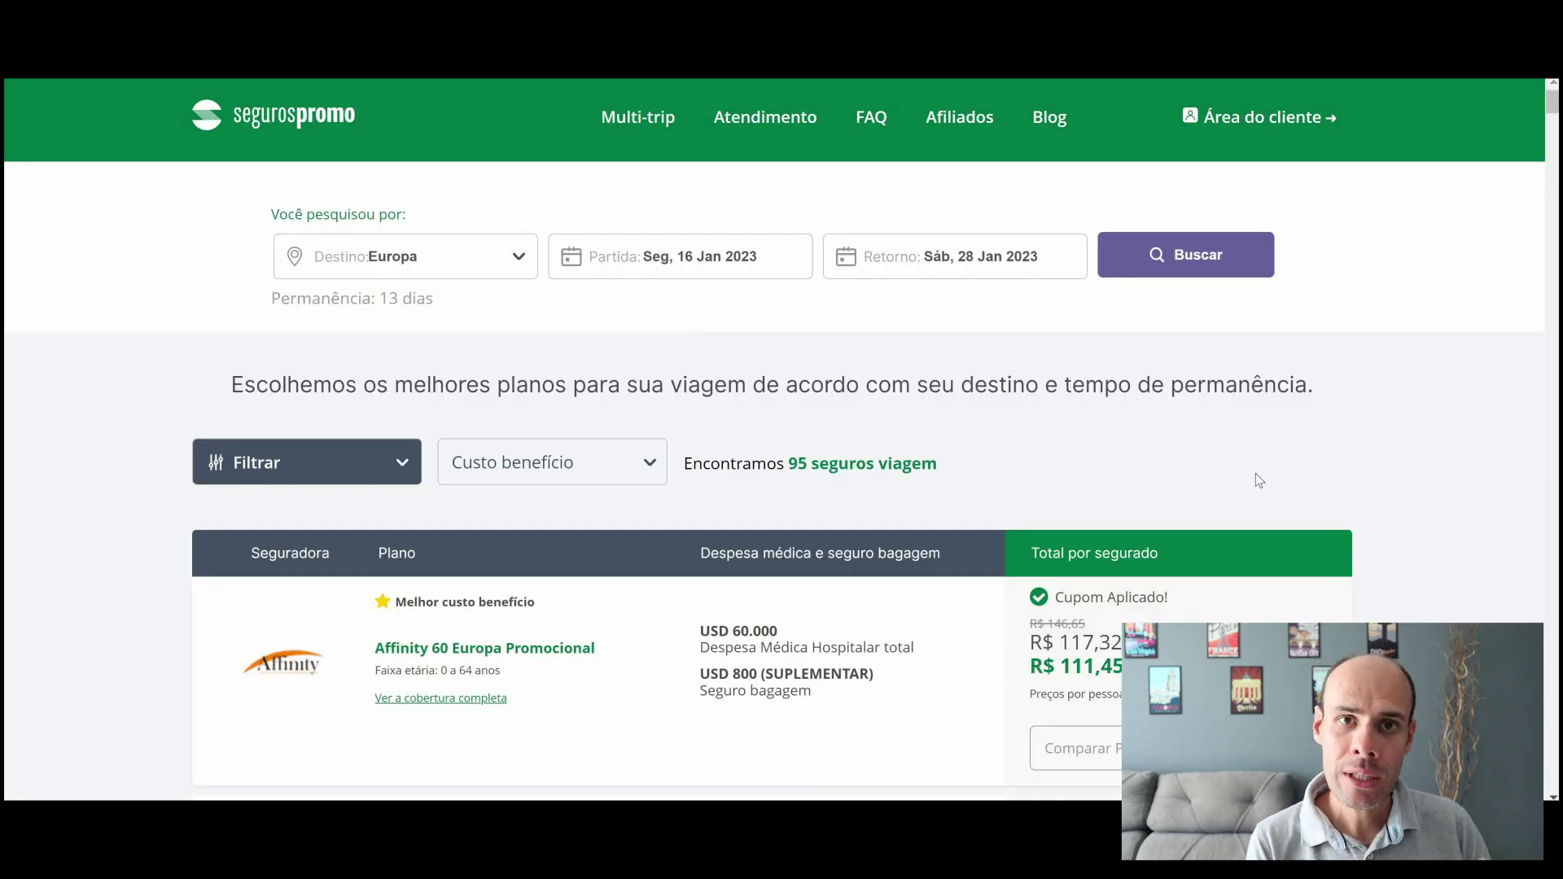
pyautogui.scroll(-5, 1255, 473)
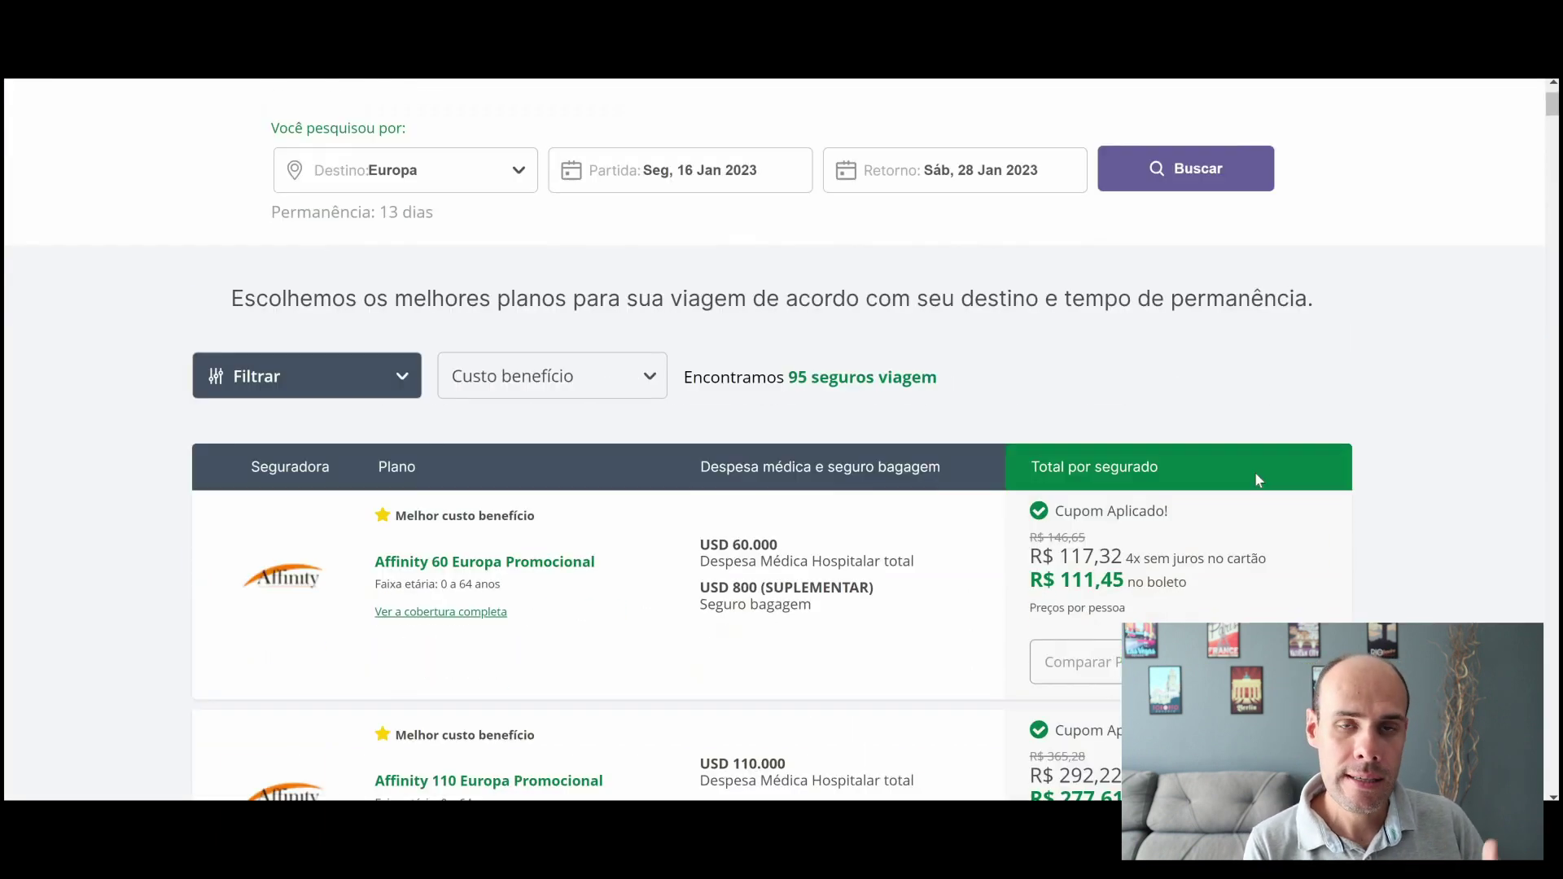
pyautogui.scroll(-3, 1255, 480)
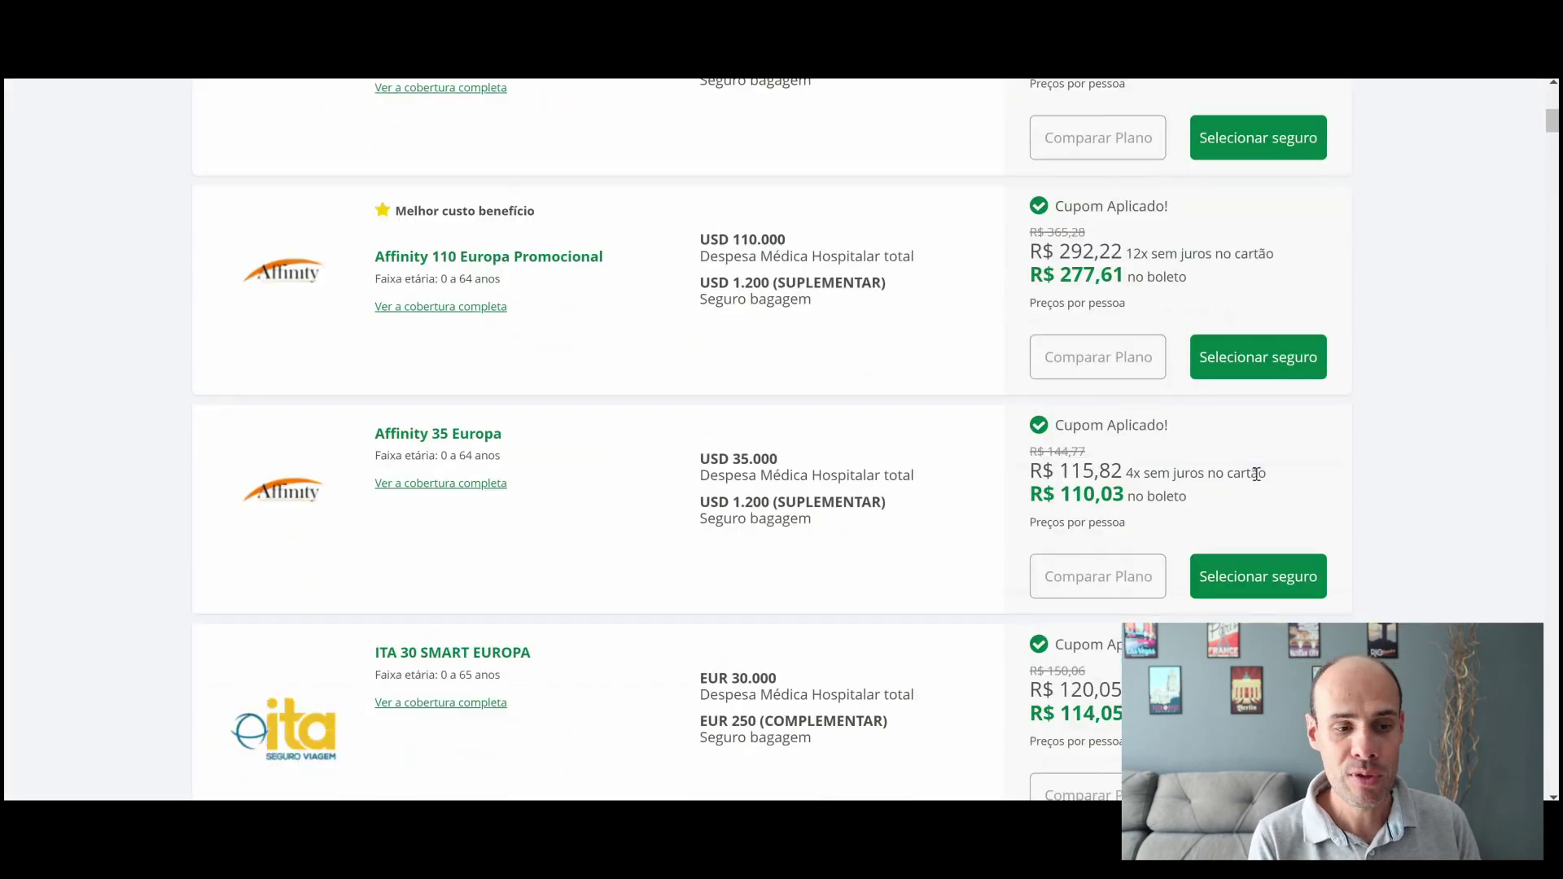
pyautogui.scroll(-3, 1256, 474)
pyautogui.scroll(-1, 1256, 474)
pyautogui.scroll(8, 1025, 476)
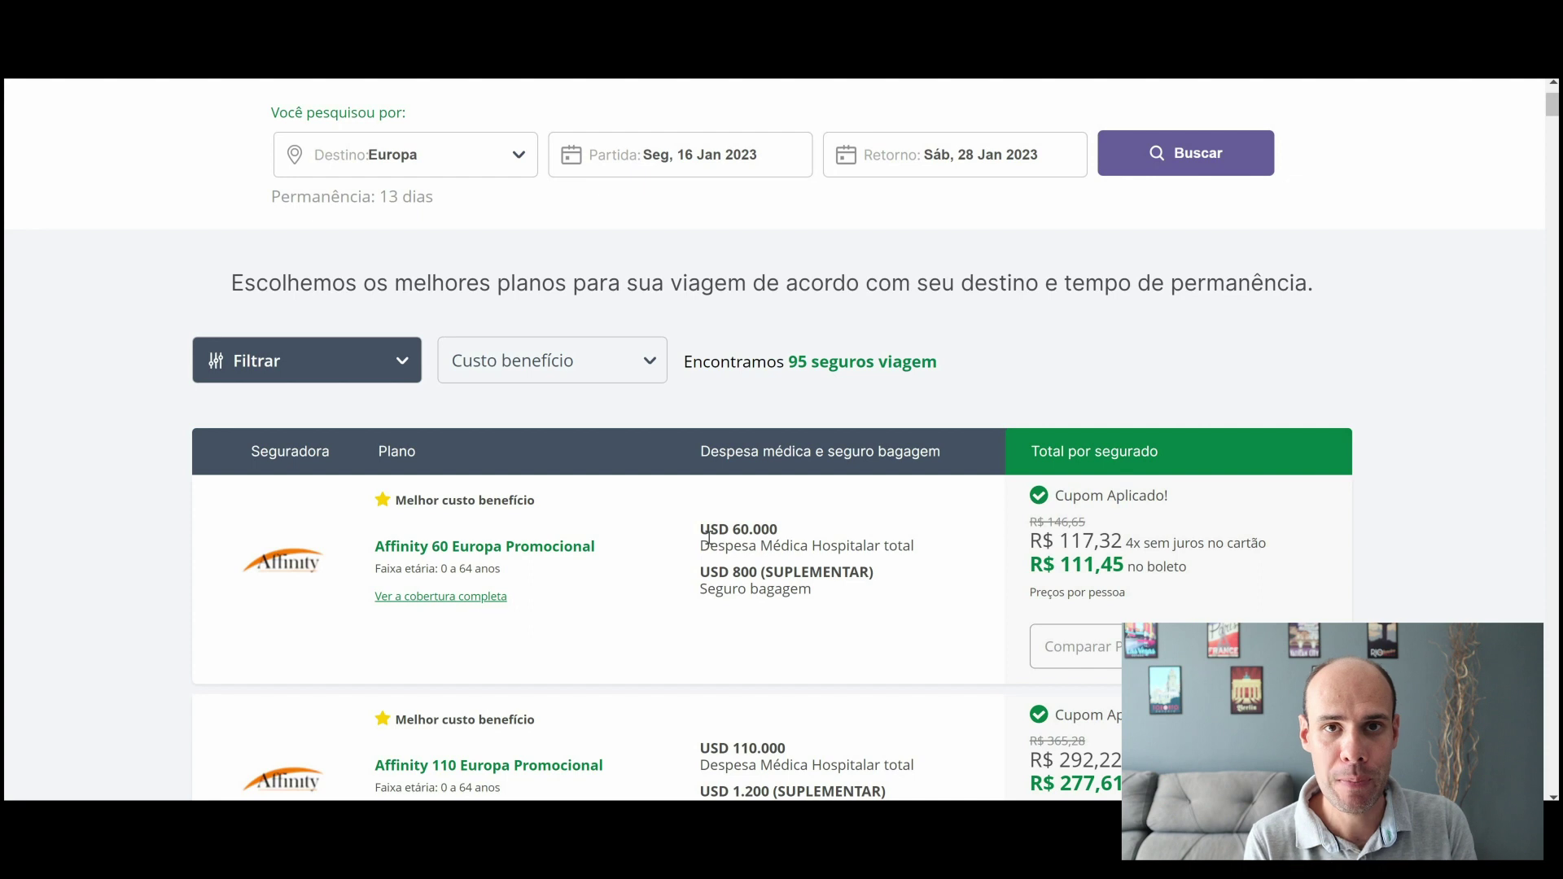
# - Compare the medical expense coverage and price of the Affinity 60 Europa Promocional plan with the plans listed below it
pyautogui.moveTo(778, 529); pyautogui.dragTo(710, 530)
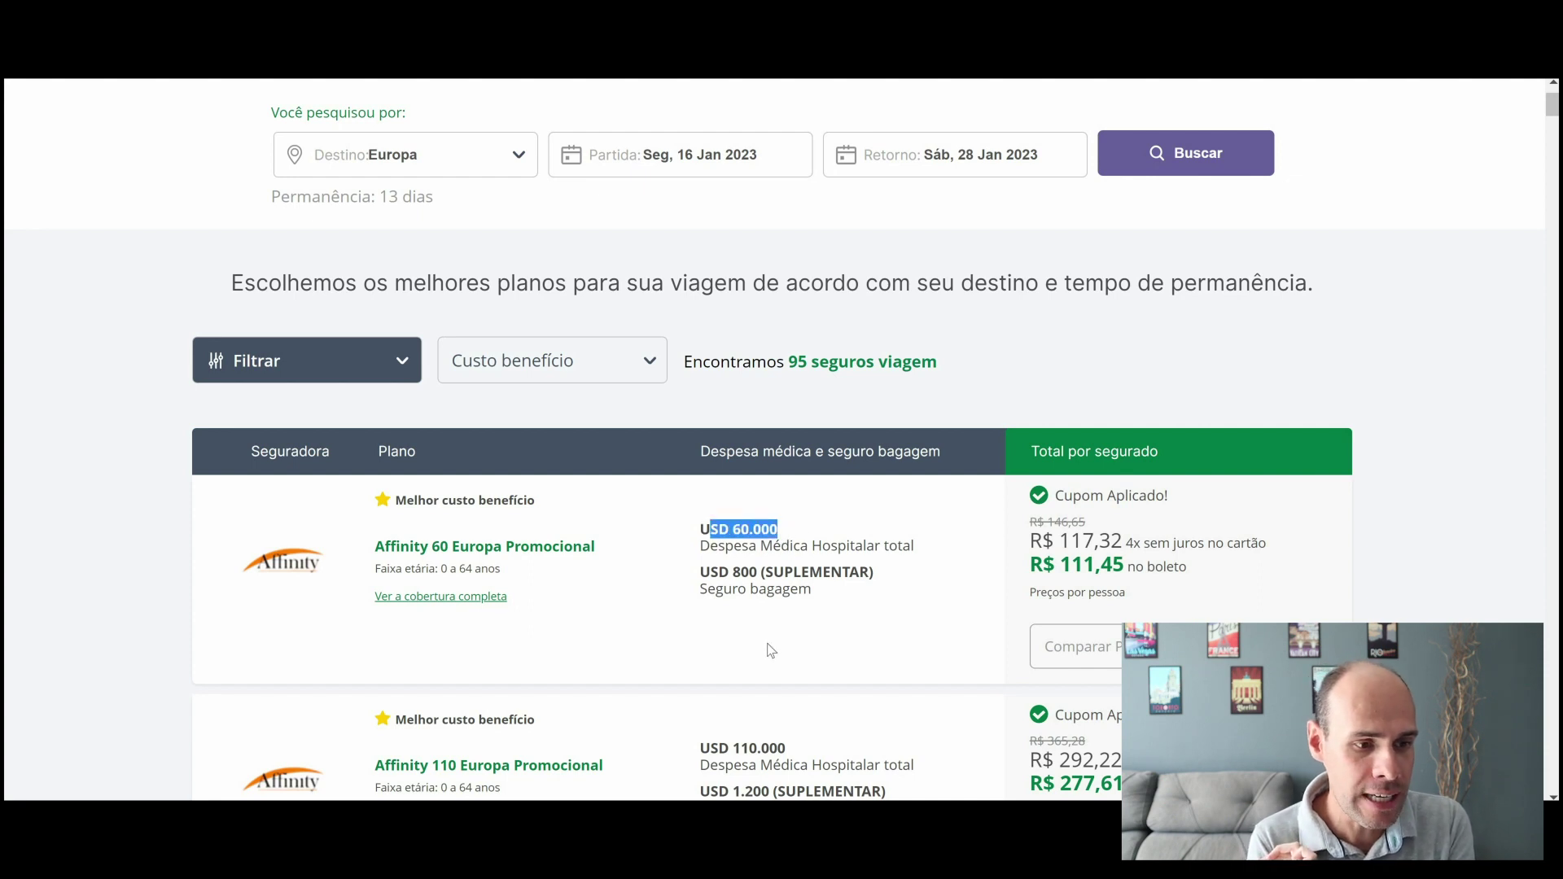
pyautogui.moveTo(770, 650); pyautogui.dragTo(817, 671)
pyautogui.click(822, 649)
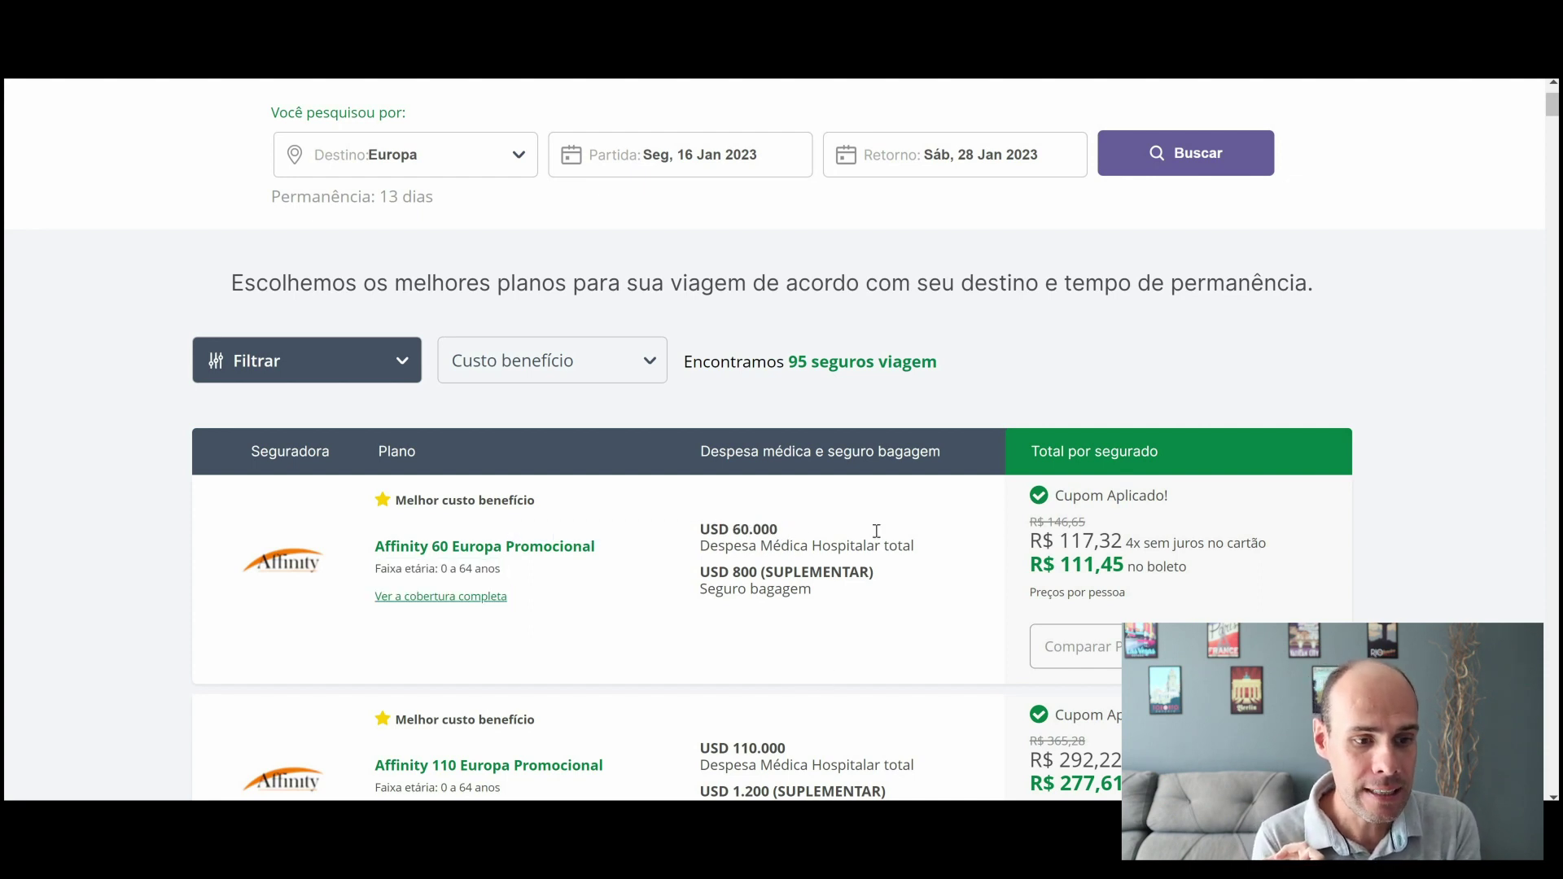
pyautogui.scroll(-4, 877, 530)
pyautogui.scroll(-1, 730, 594)
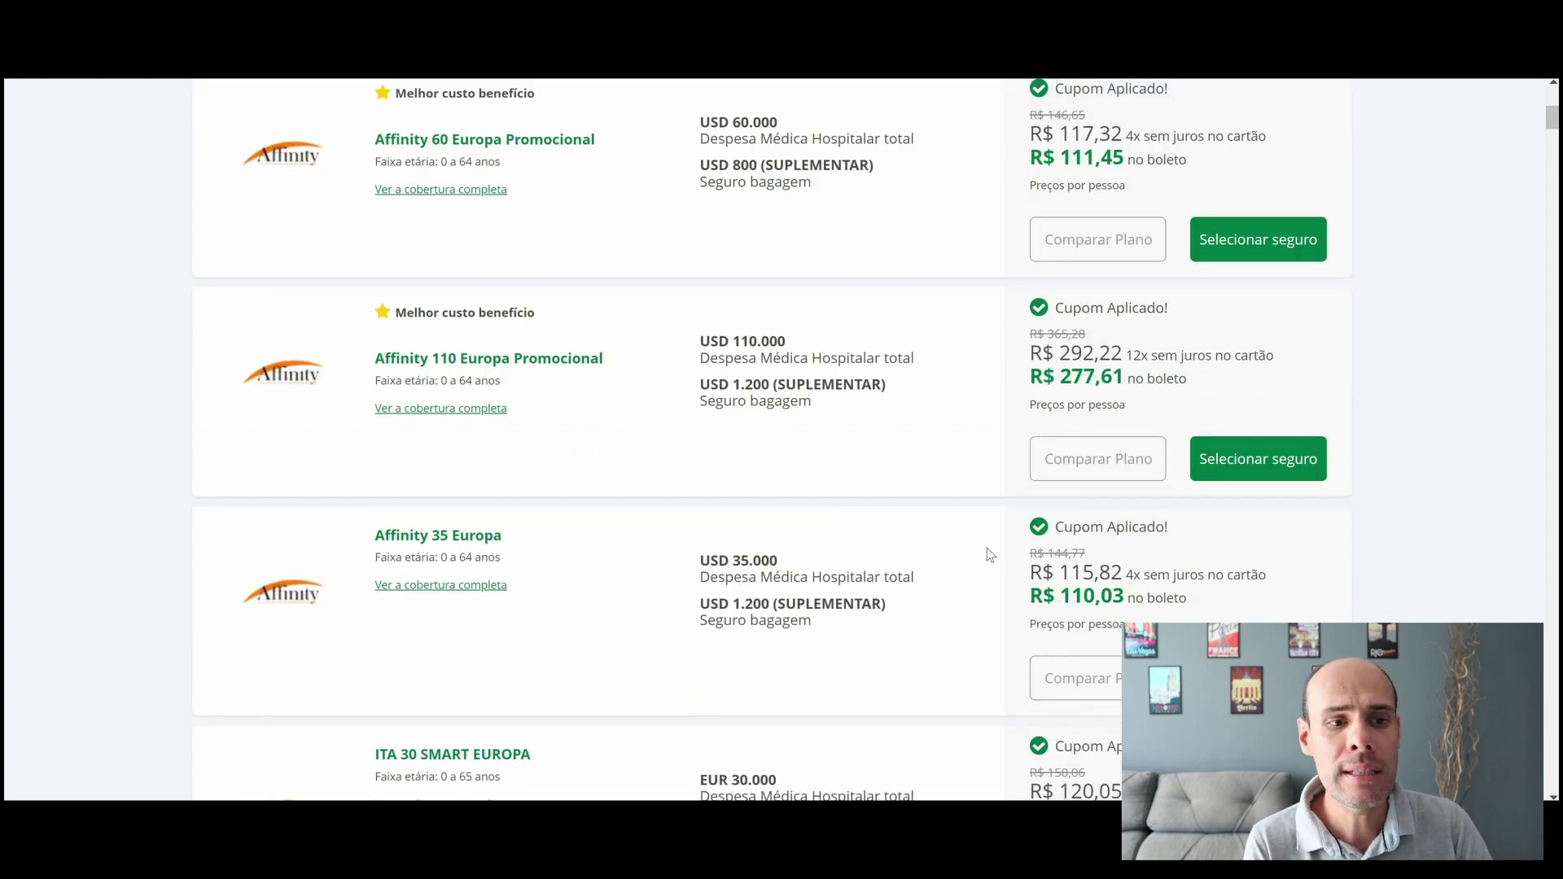
pyautogui.scroll(2, 427, 434)
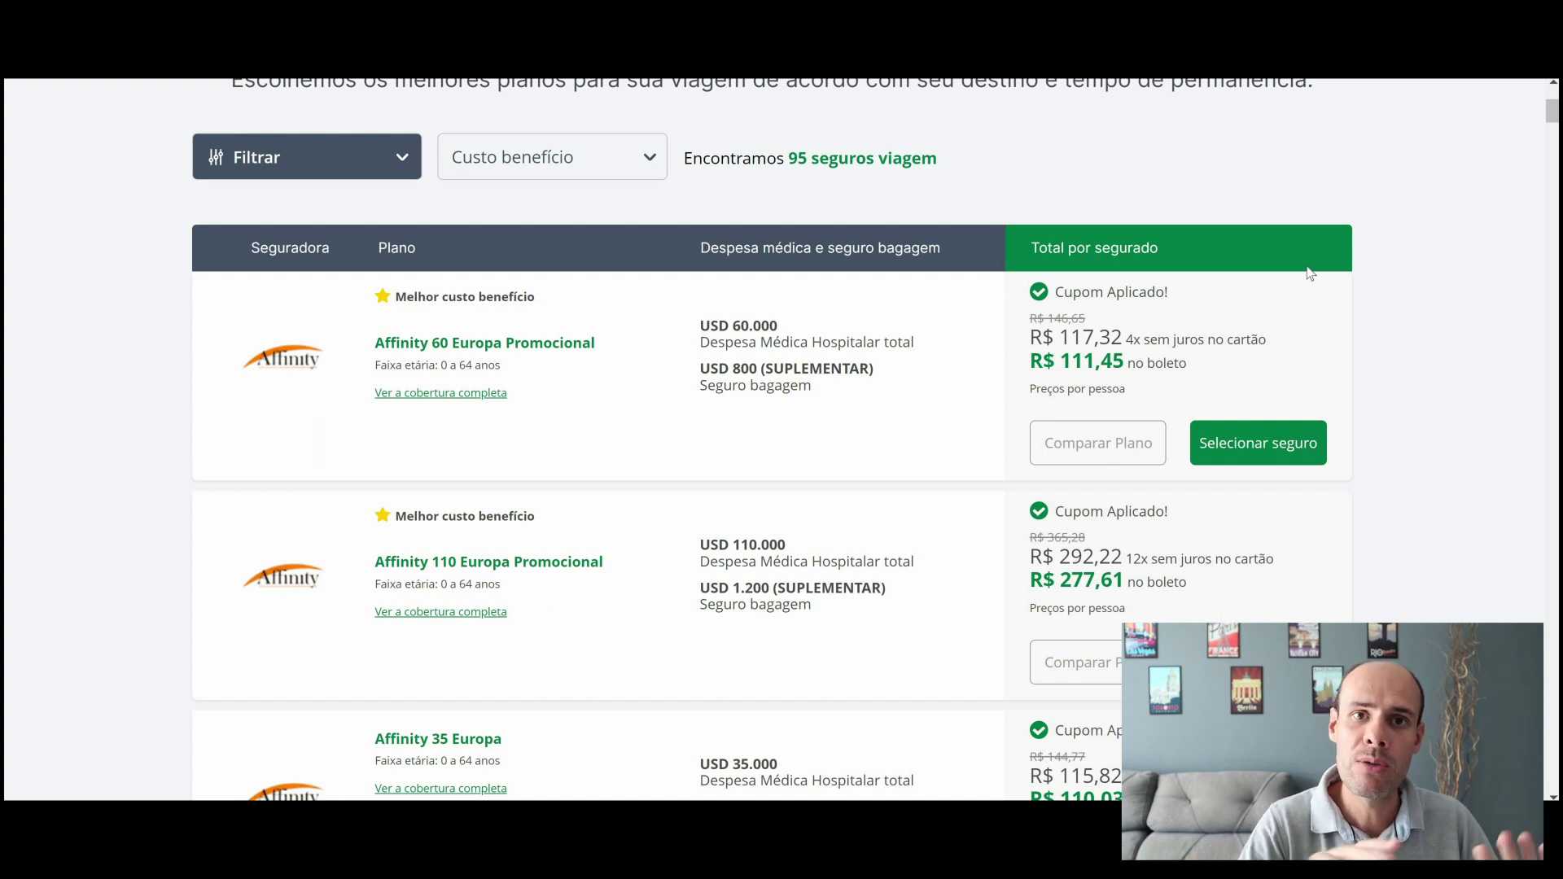
# - Select the Affinity 60 Europa Promocional insurance and review the insured person details and payment options at checkout
pyautogui.click(1262, 429)
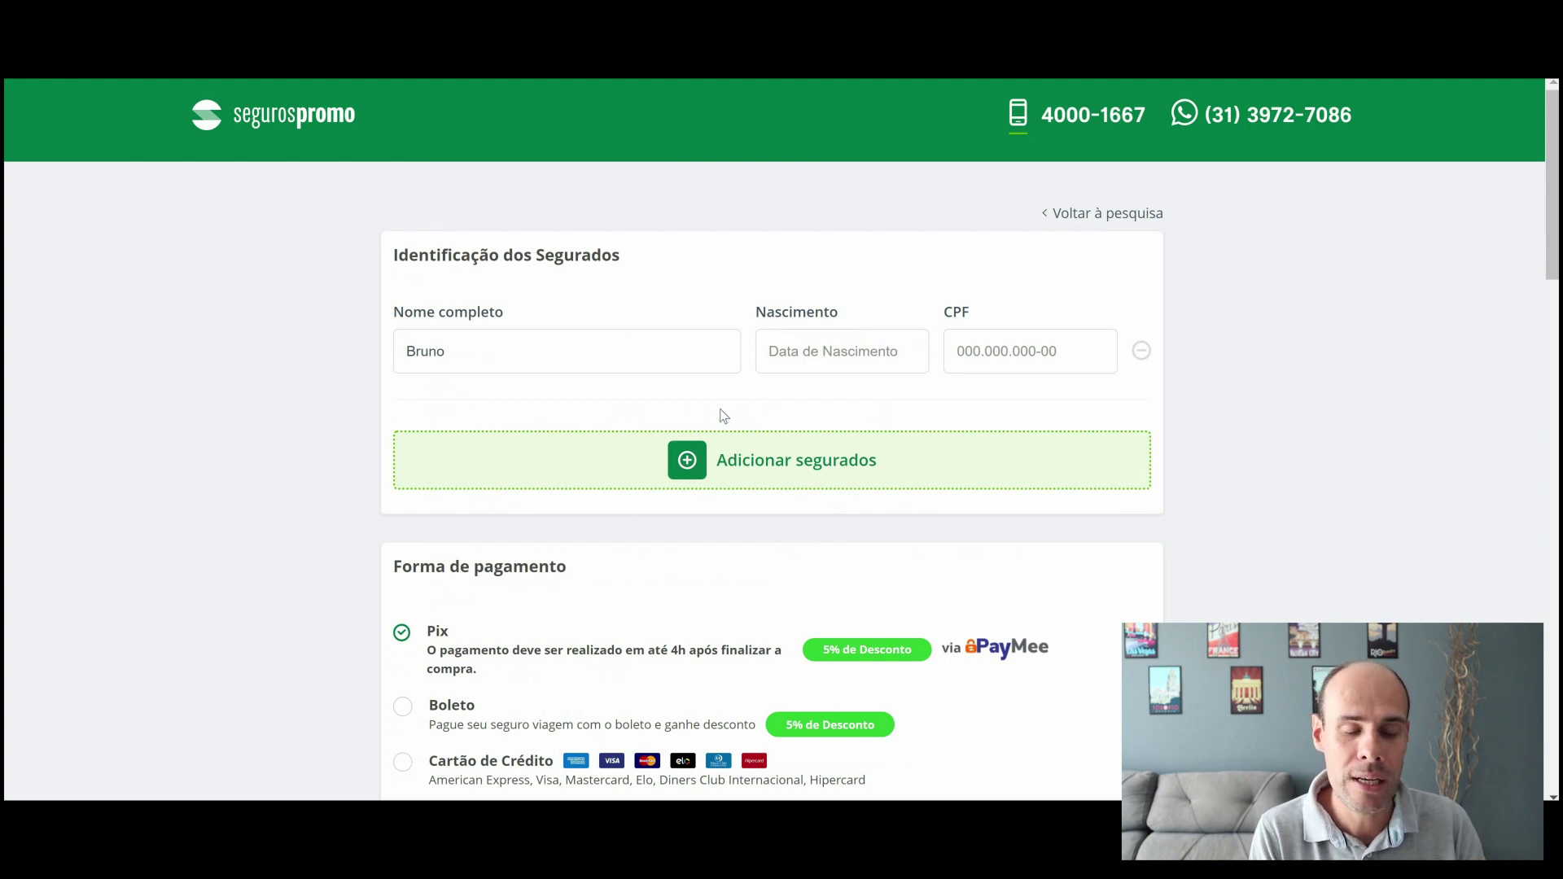
pyautogui.scroll(-2, 733, 456)
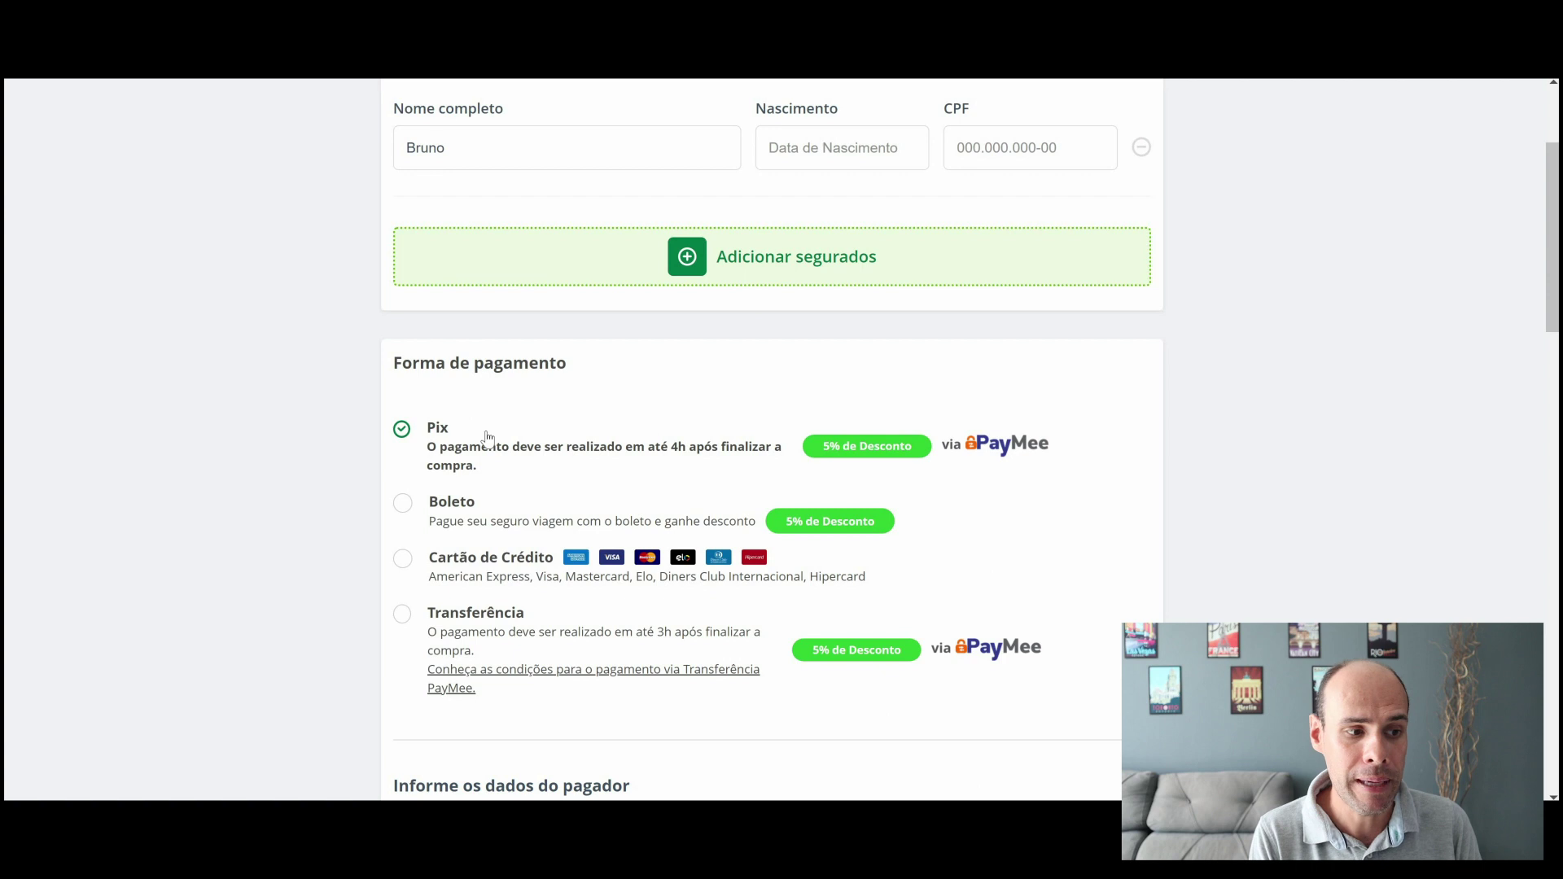
pyautogui.scroll(-15, 487, 437)
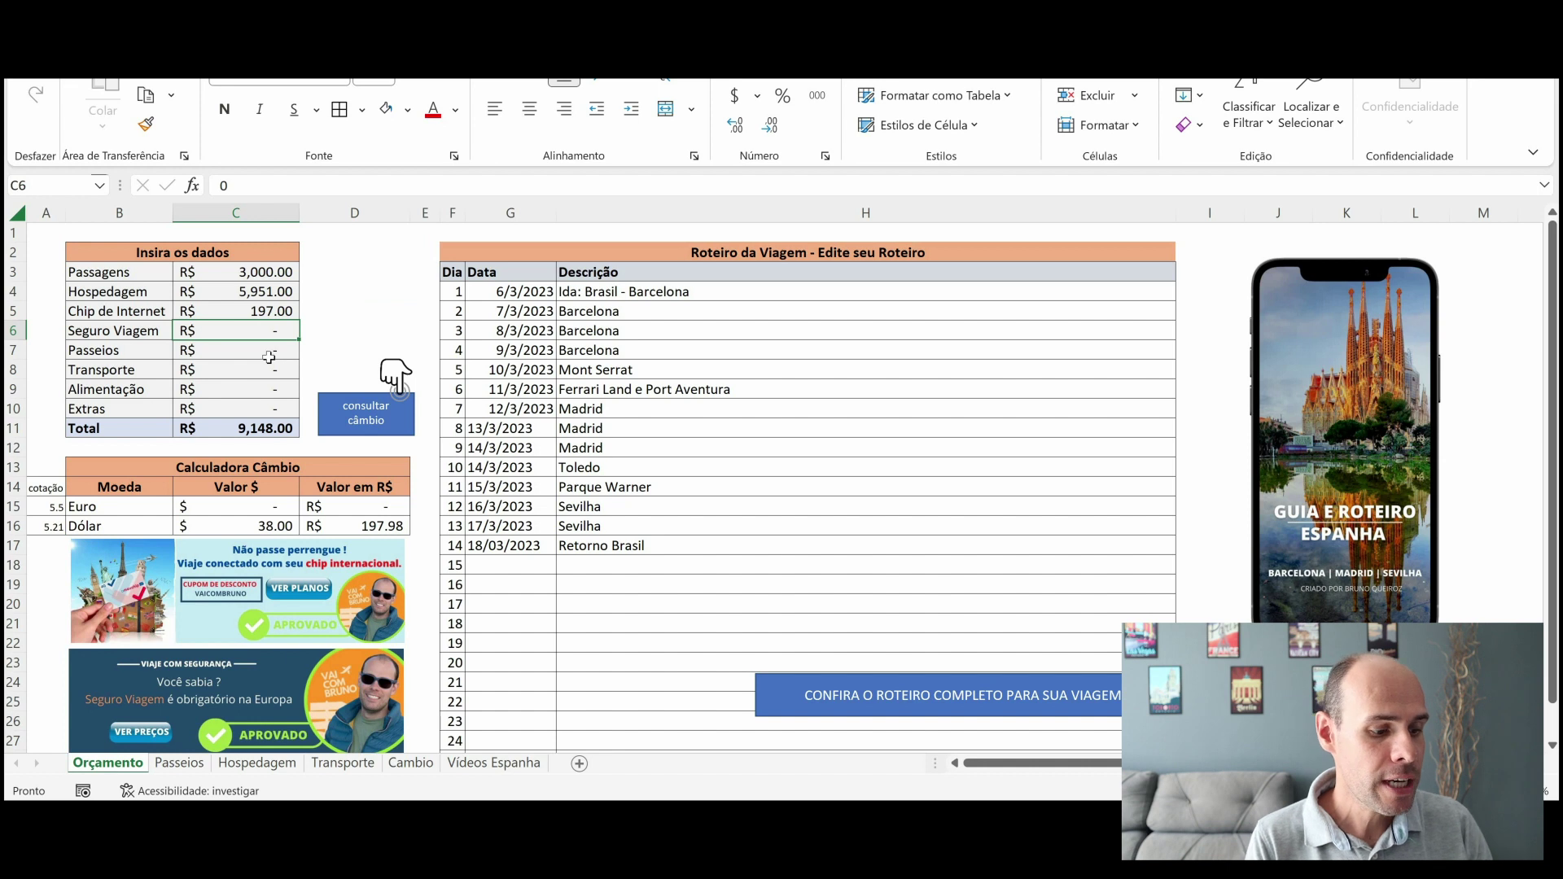
# - Set the Seguro Viagem cost in the Orçamento sheet's budget table to 111
pyautogui.write('111')
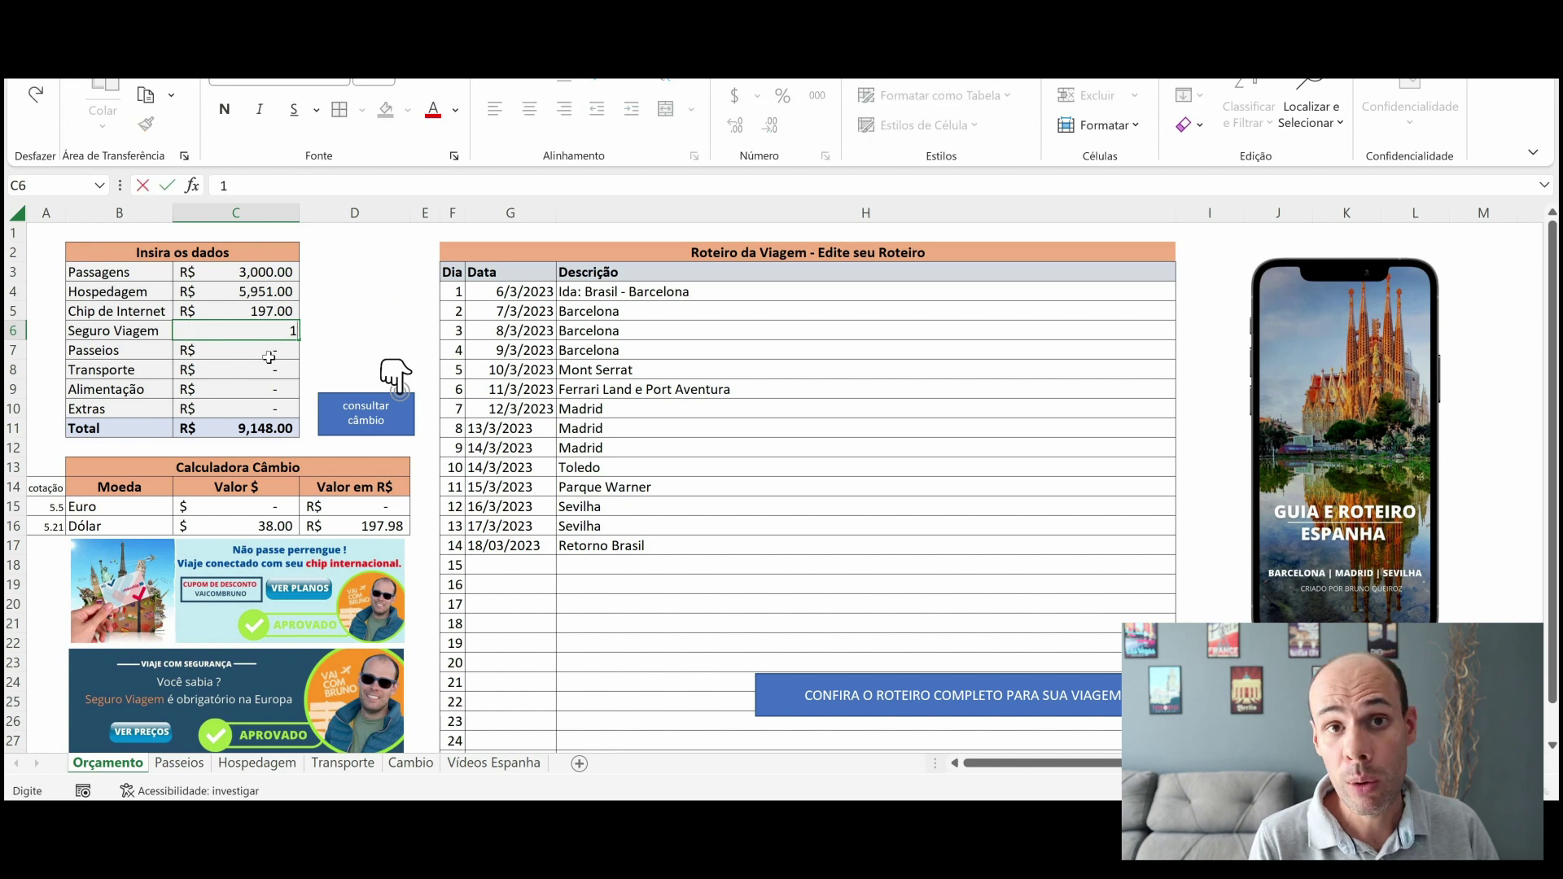
pyautogui.click(345, 316)
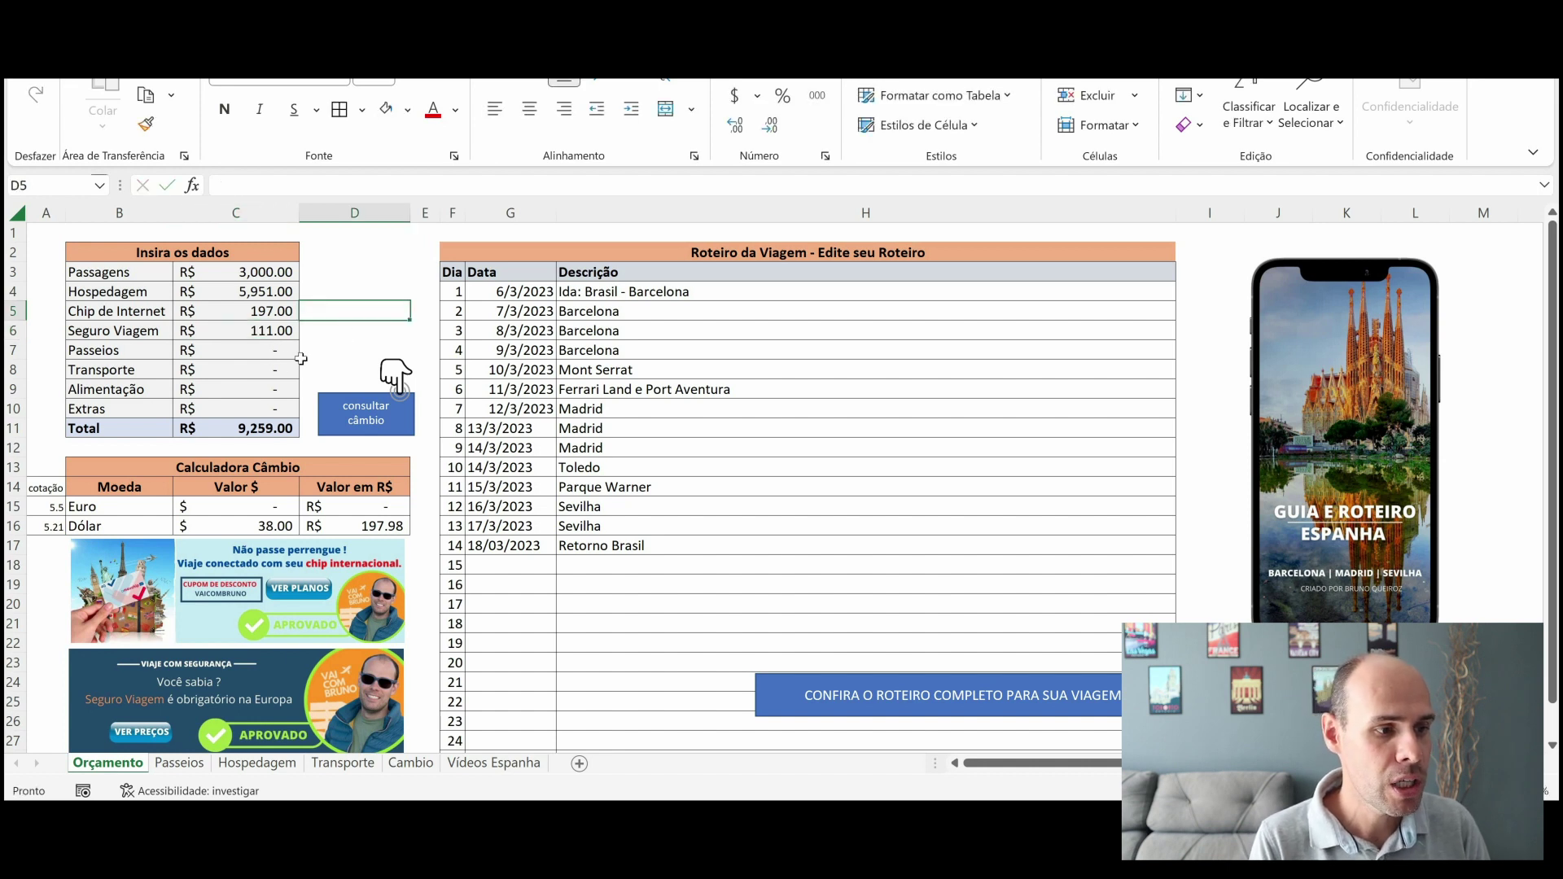
# - Check the Passeios amount in the budget table, then look through the Madrid, Barcelona and Sevilla tours on the Passeios sheet
pyautogui.click(262, 351)
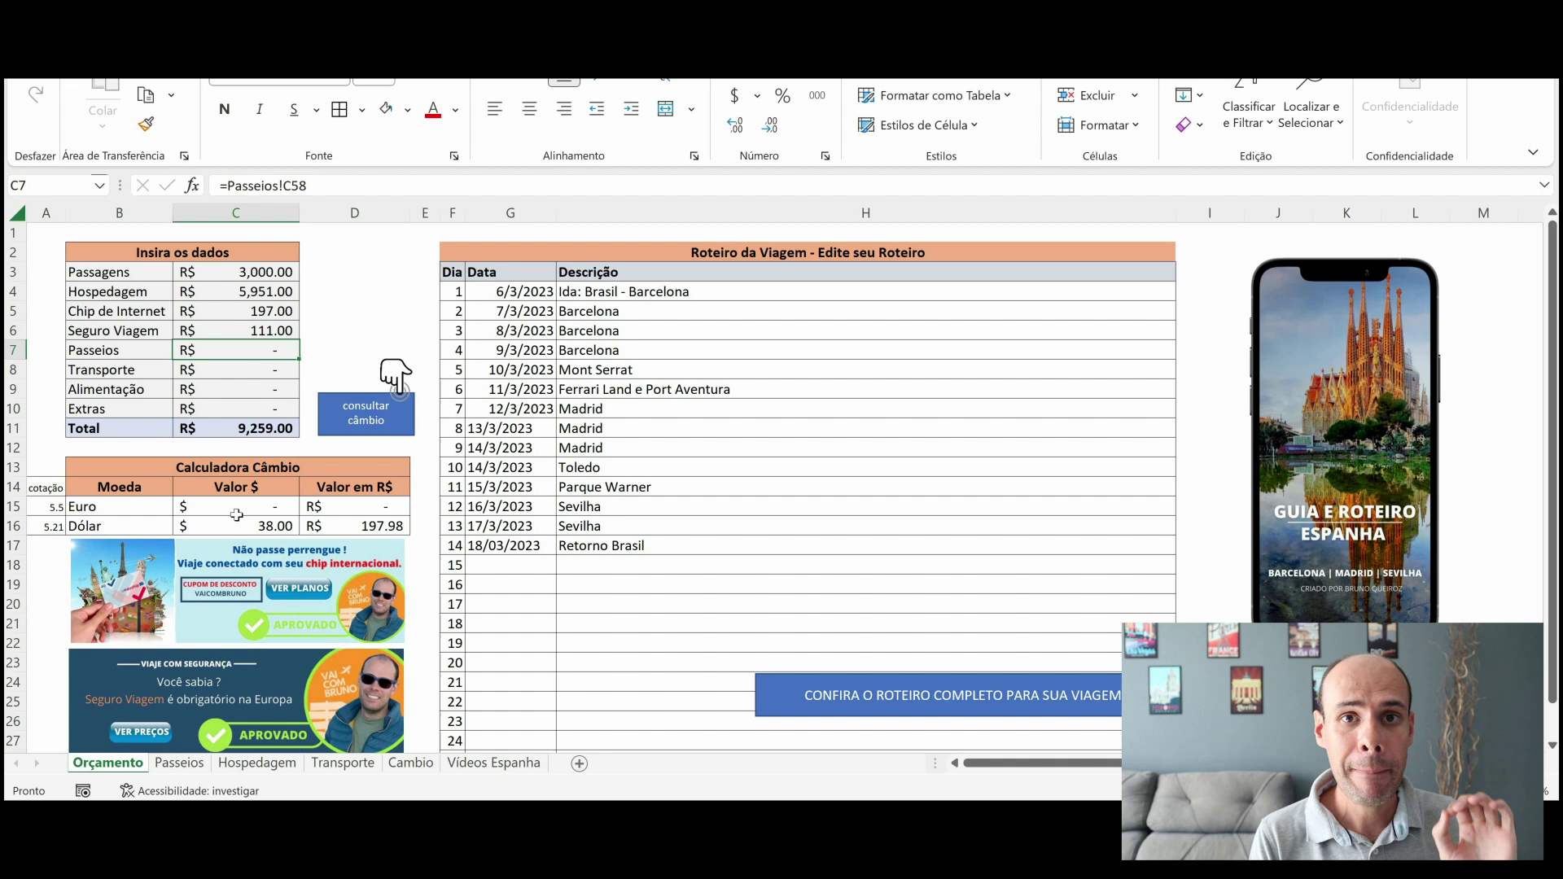
pyautogui.click(179, 763)
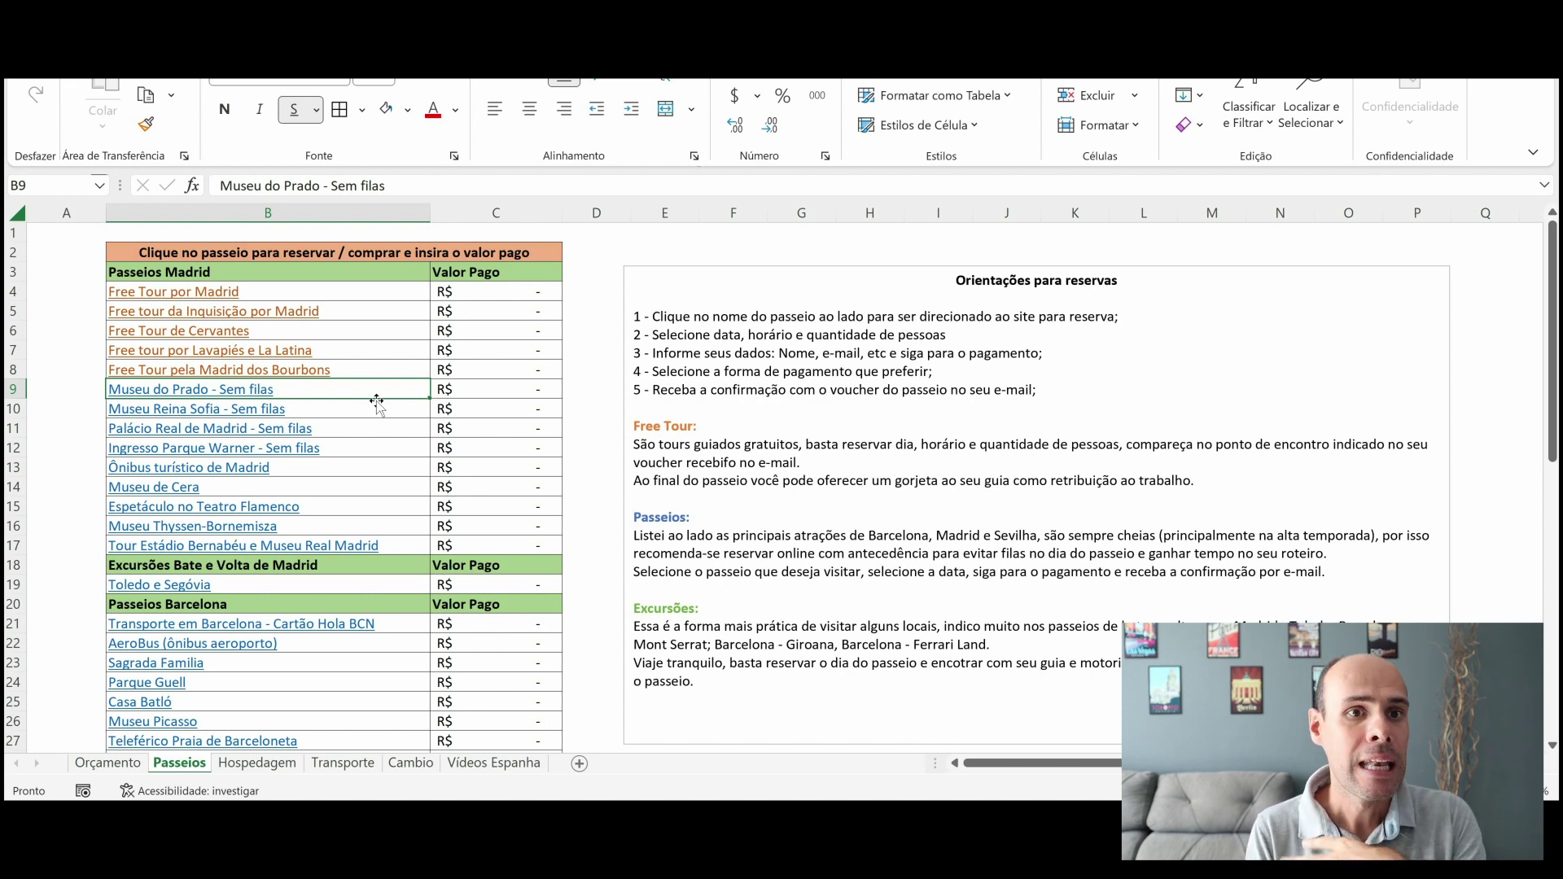
pyautogui.scroll(-4, 307, 343)
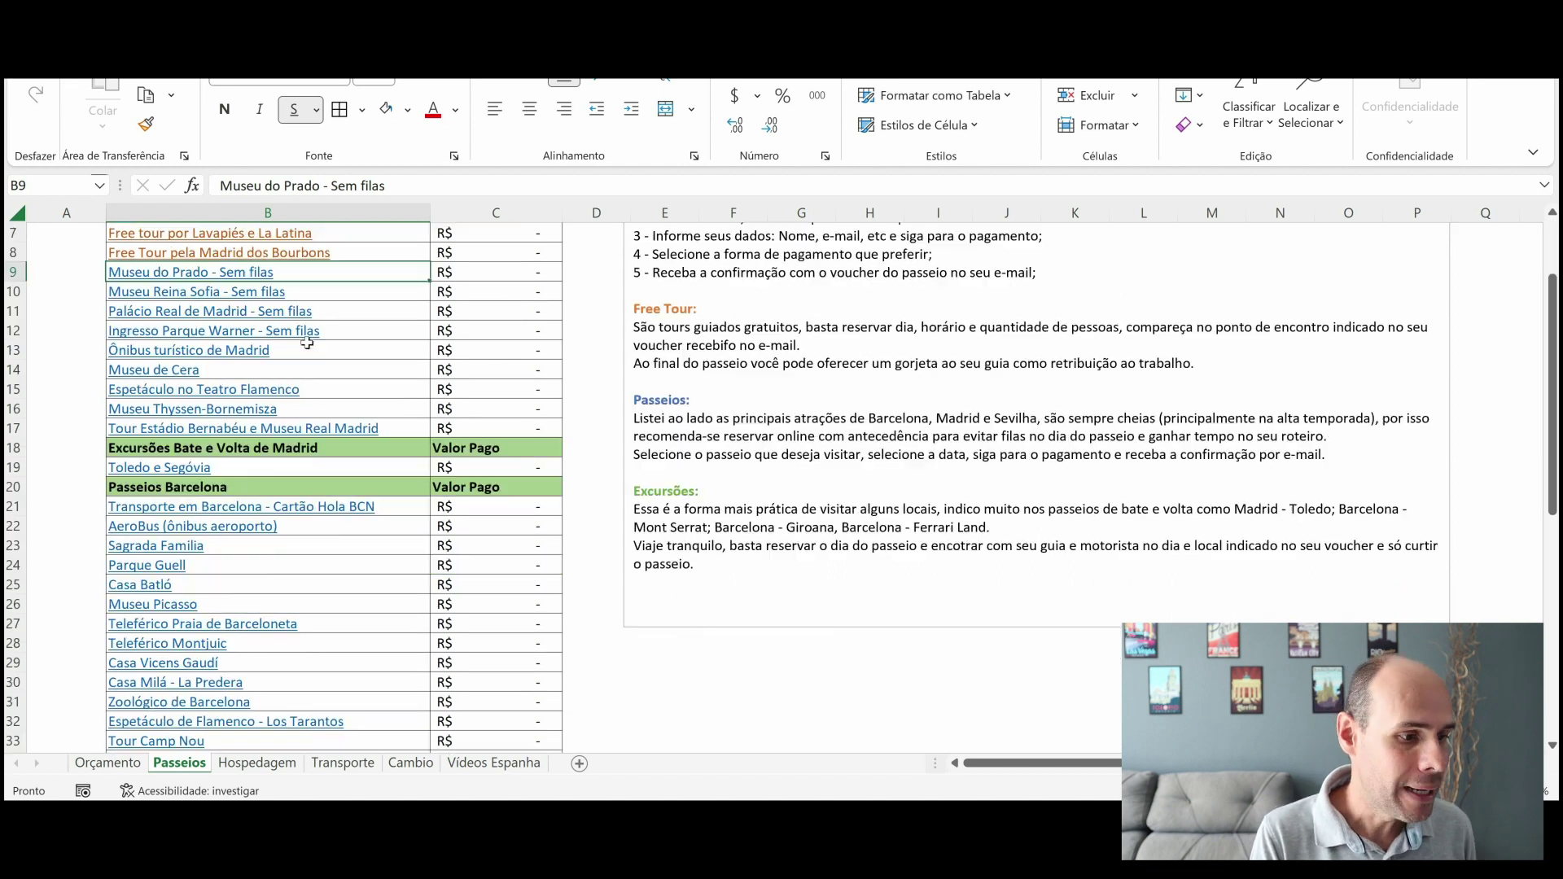
pyautogui.scroll(-8, 306, 342)
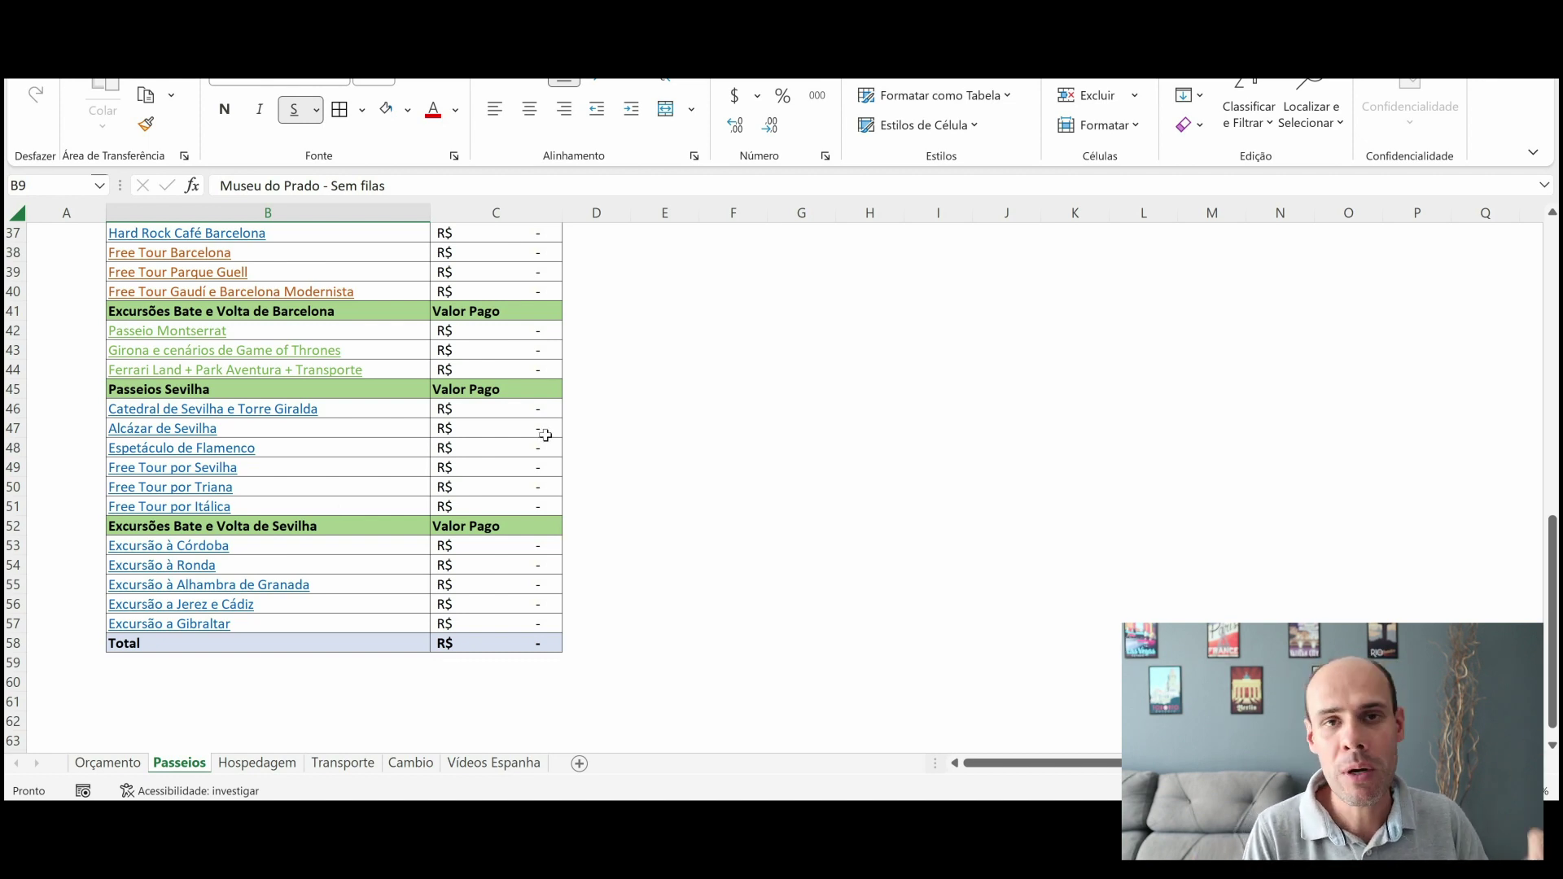
pyautogui.scroll(2, 545, 434)
pyautogui.scroll(3, 546, 434)
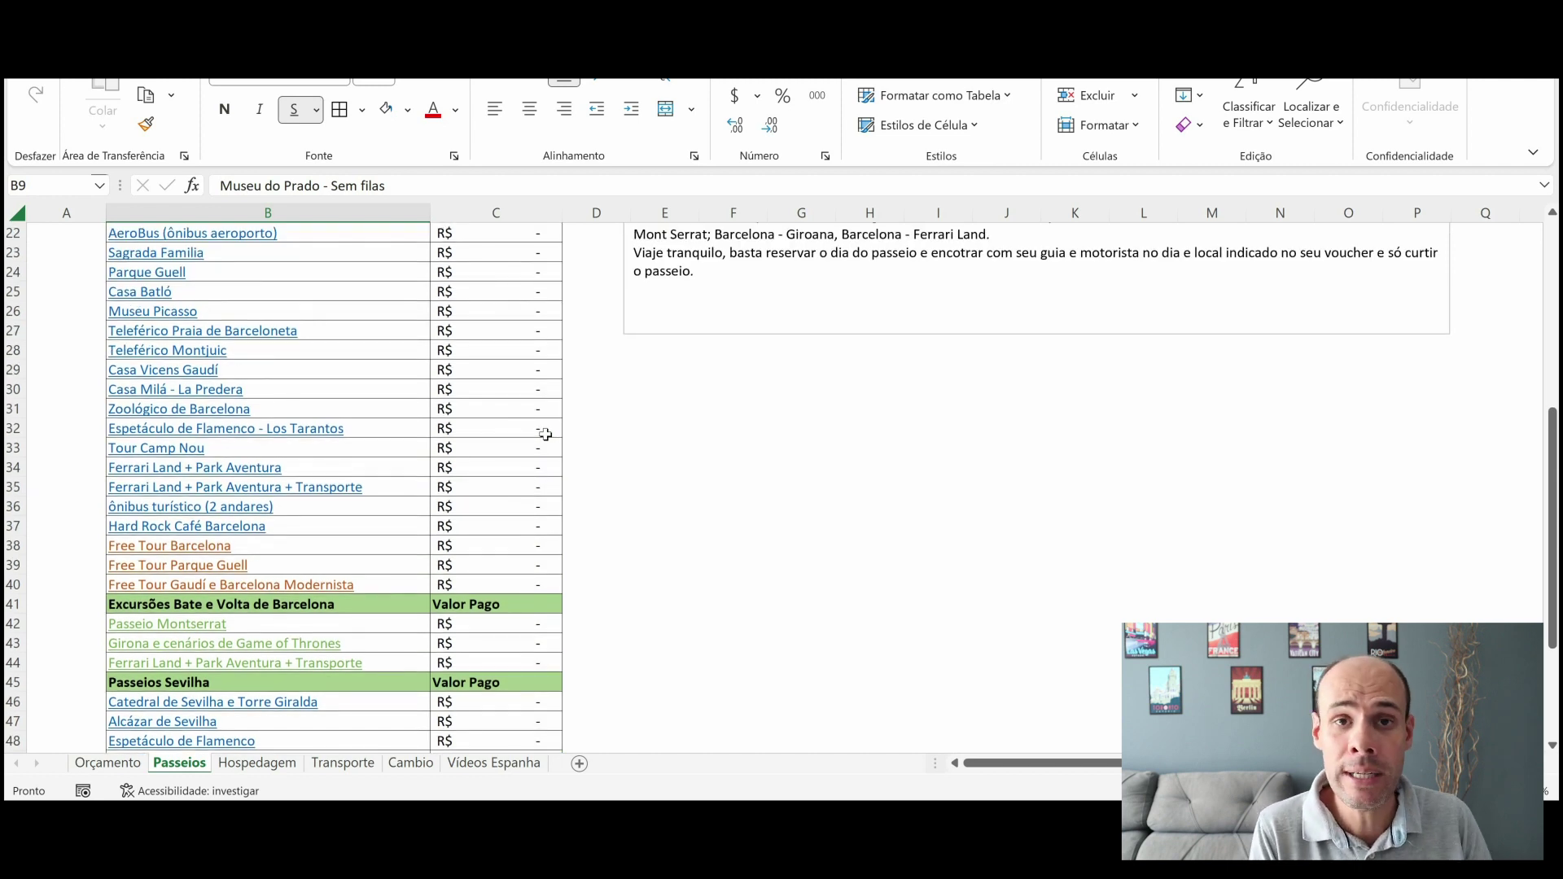
pyautogui.scroll(4, 334, 468)
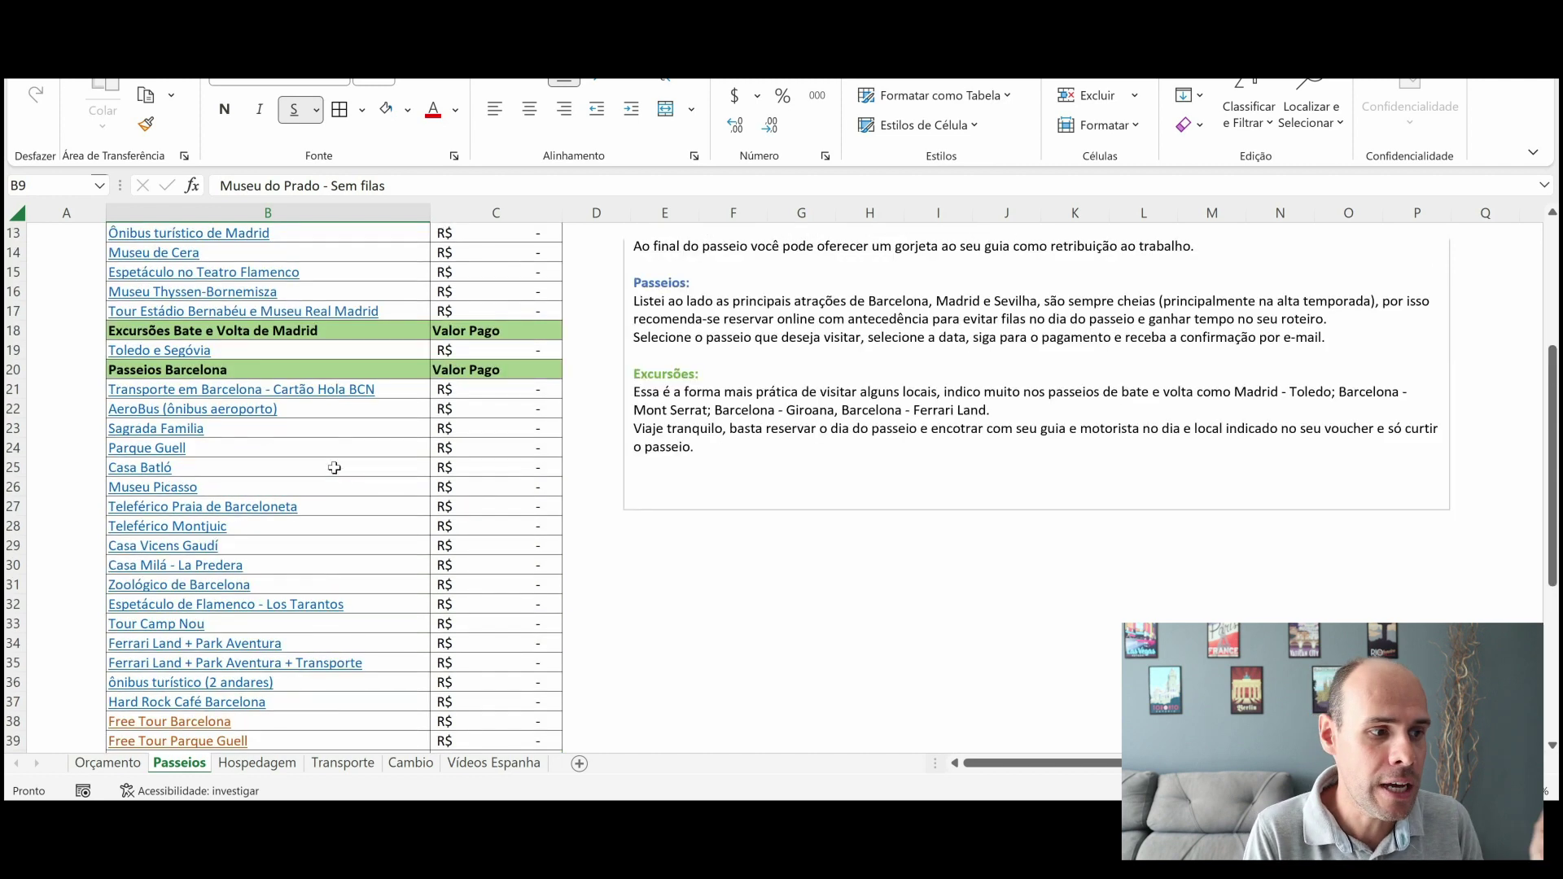
pyautogui.scroll(3, 335, 468)
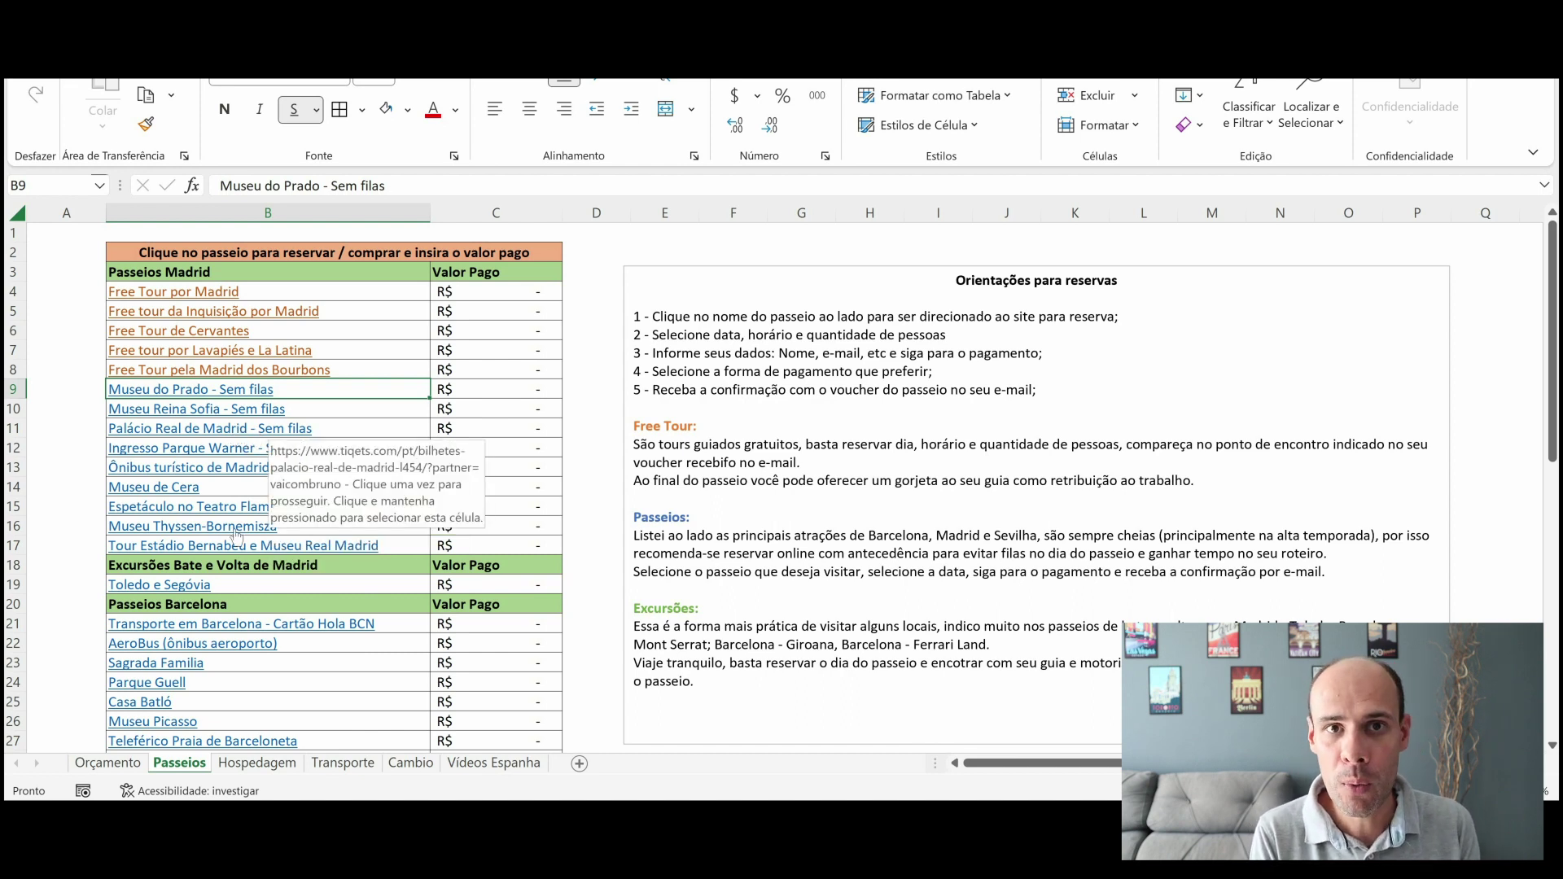
# - Open the booking page linked from Ingresso Parque Warner and check the ticket's available dates in the calendar
pyautogui.click(248, 453)
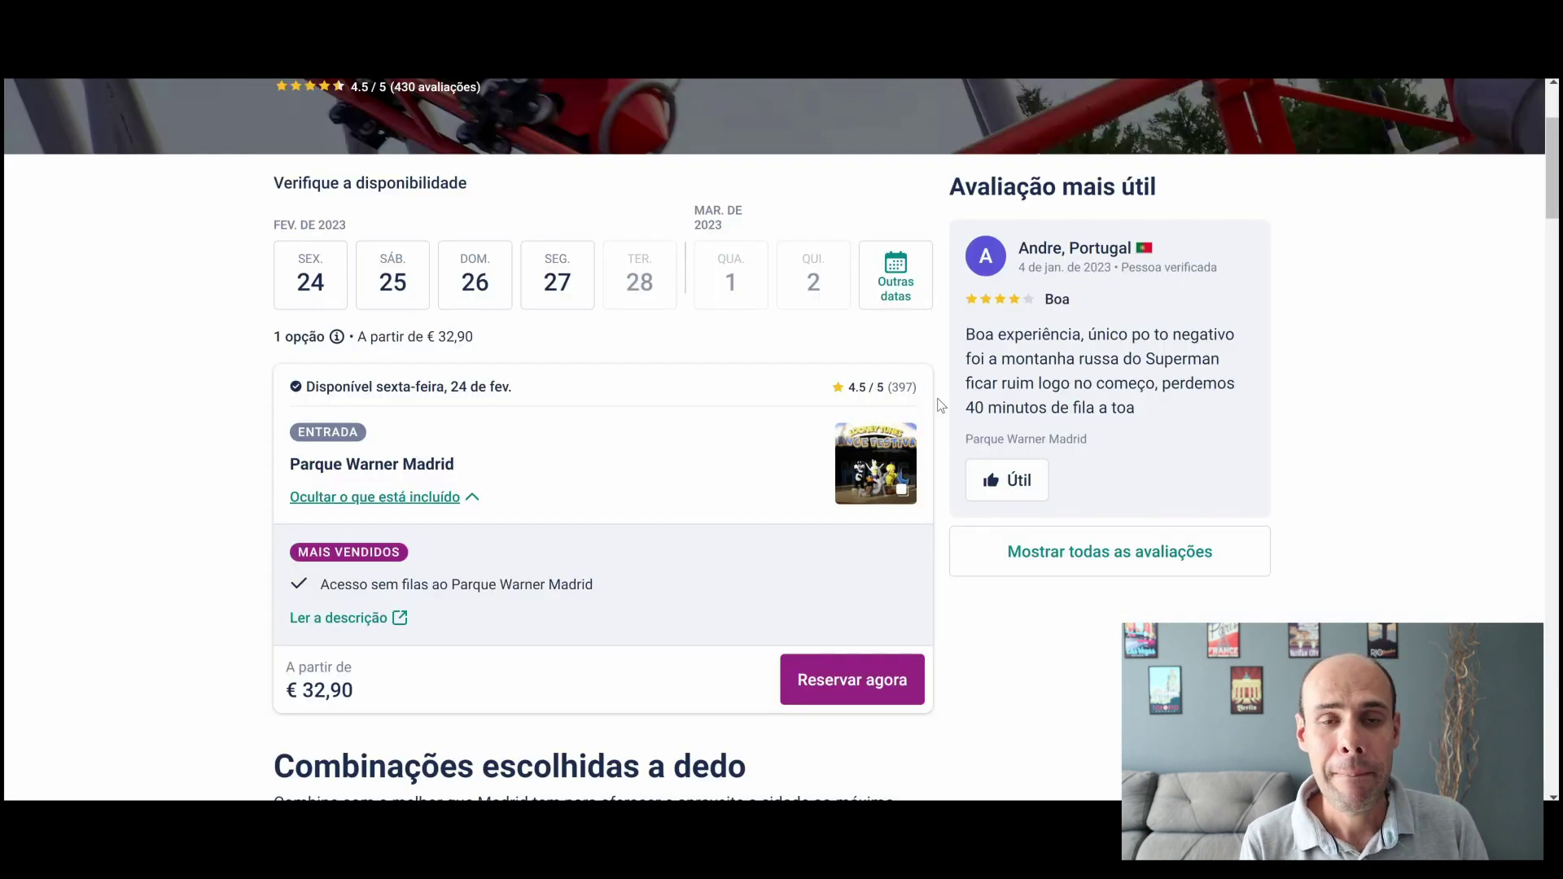
pyautogui.click(896, 277)
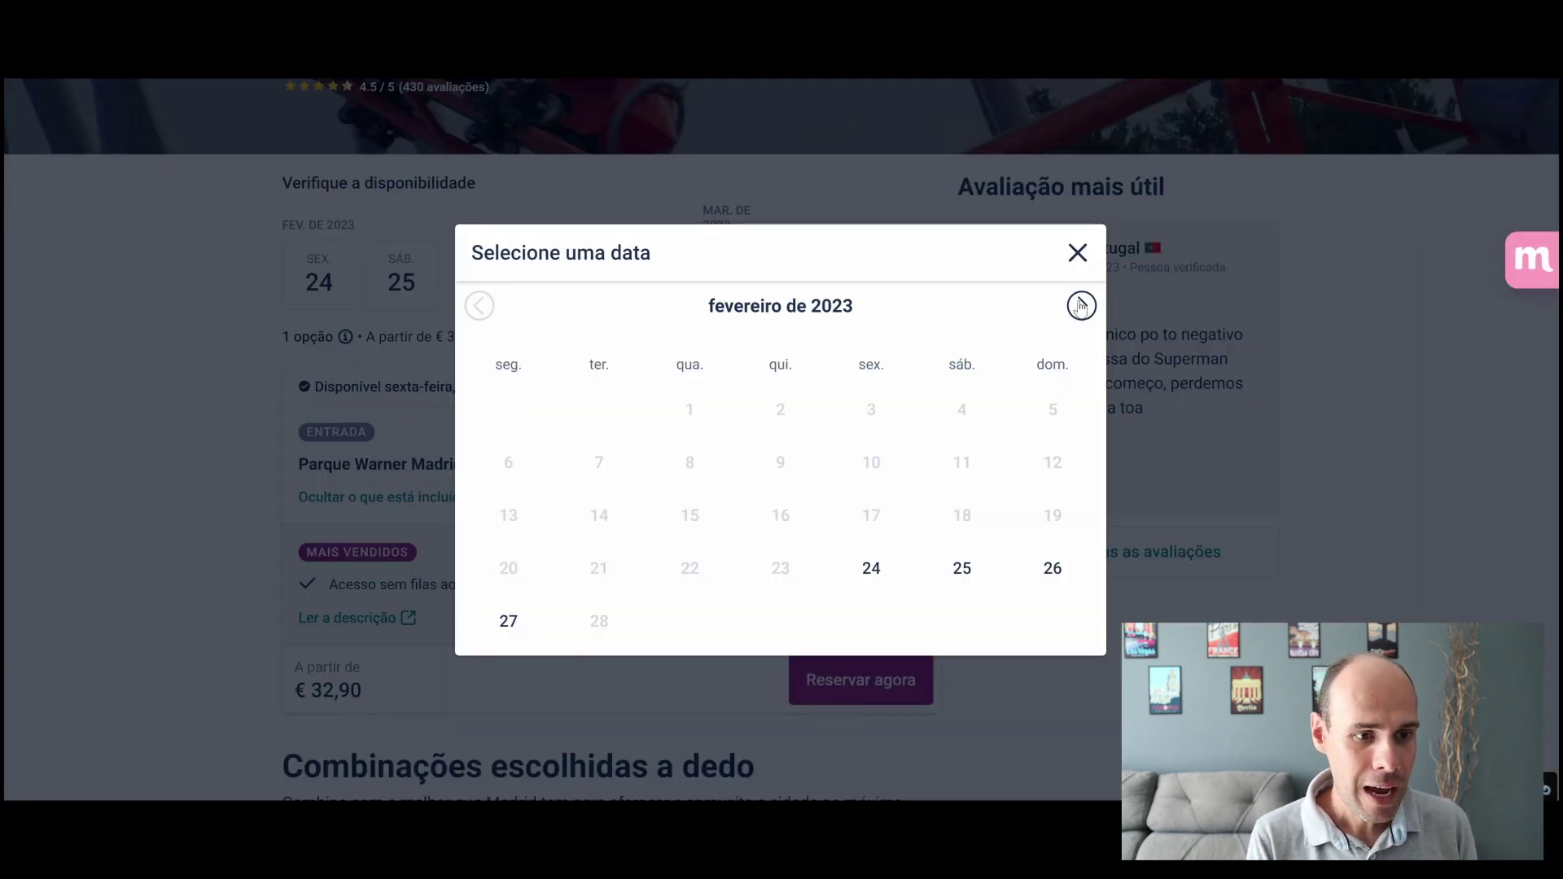
pyautogui.click(1081, 305)
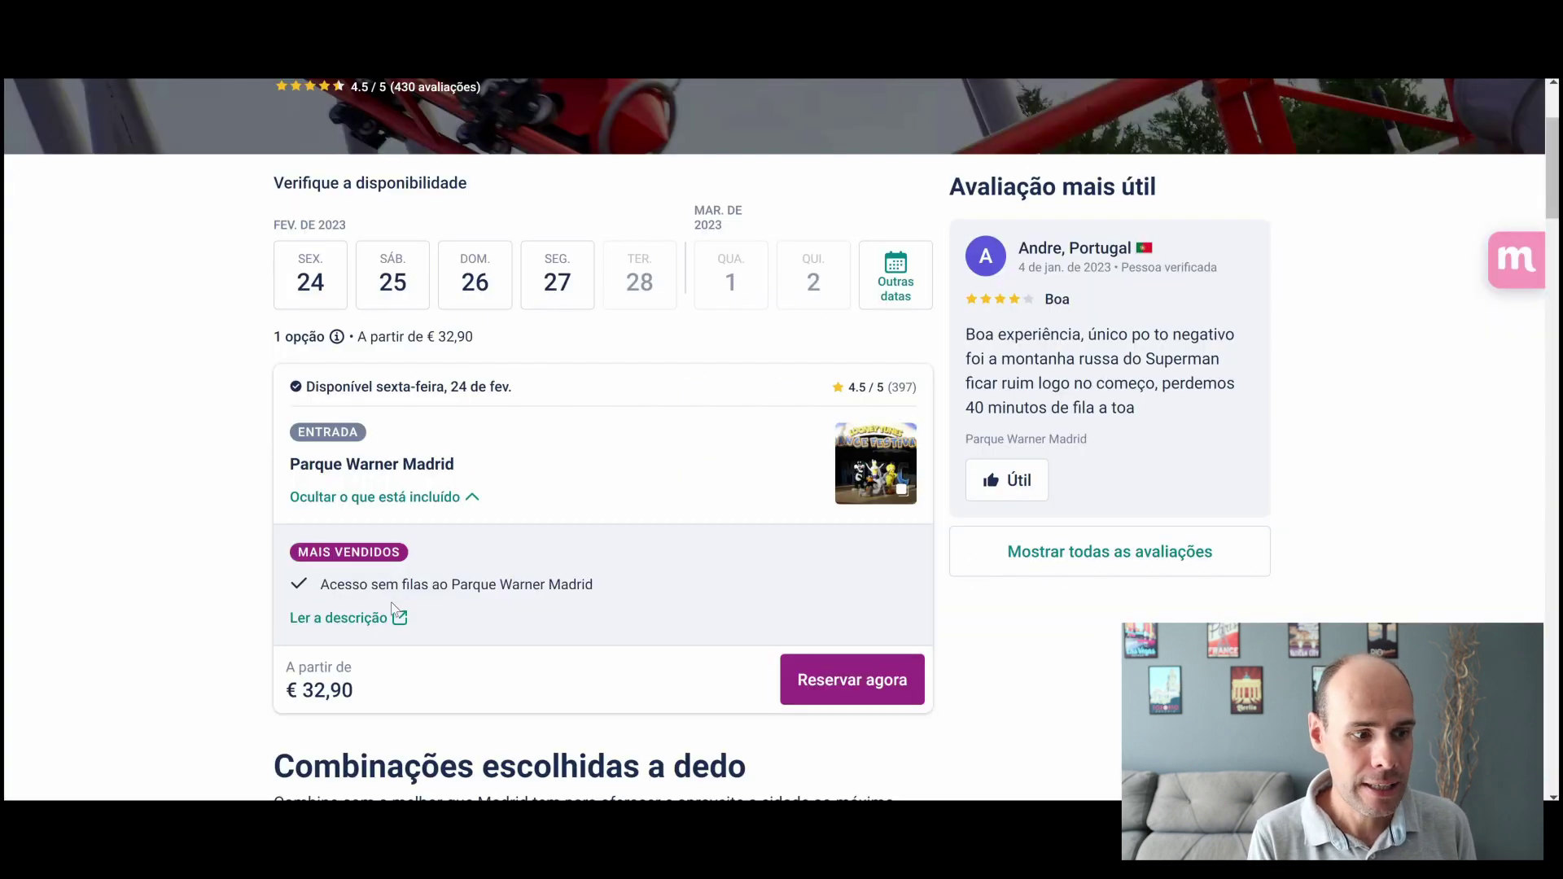
pyautogui.click(1077, 252)
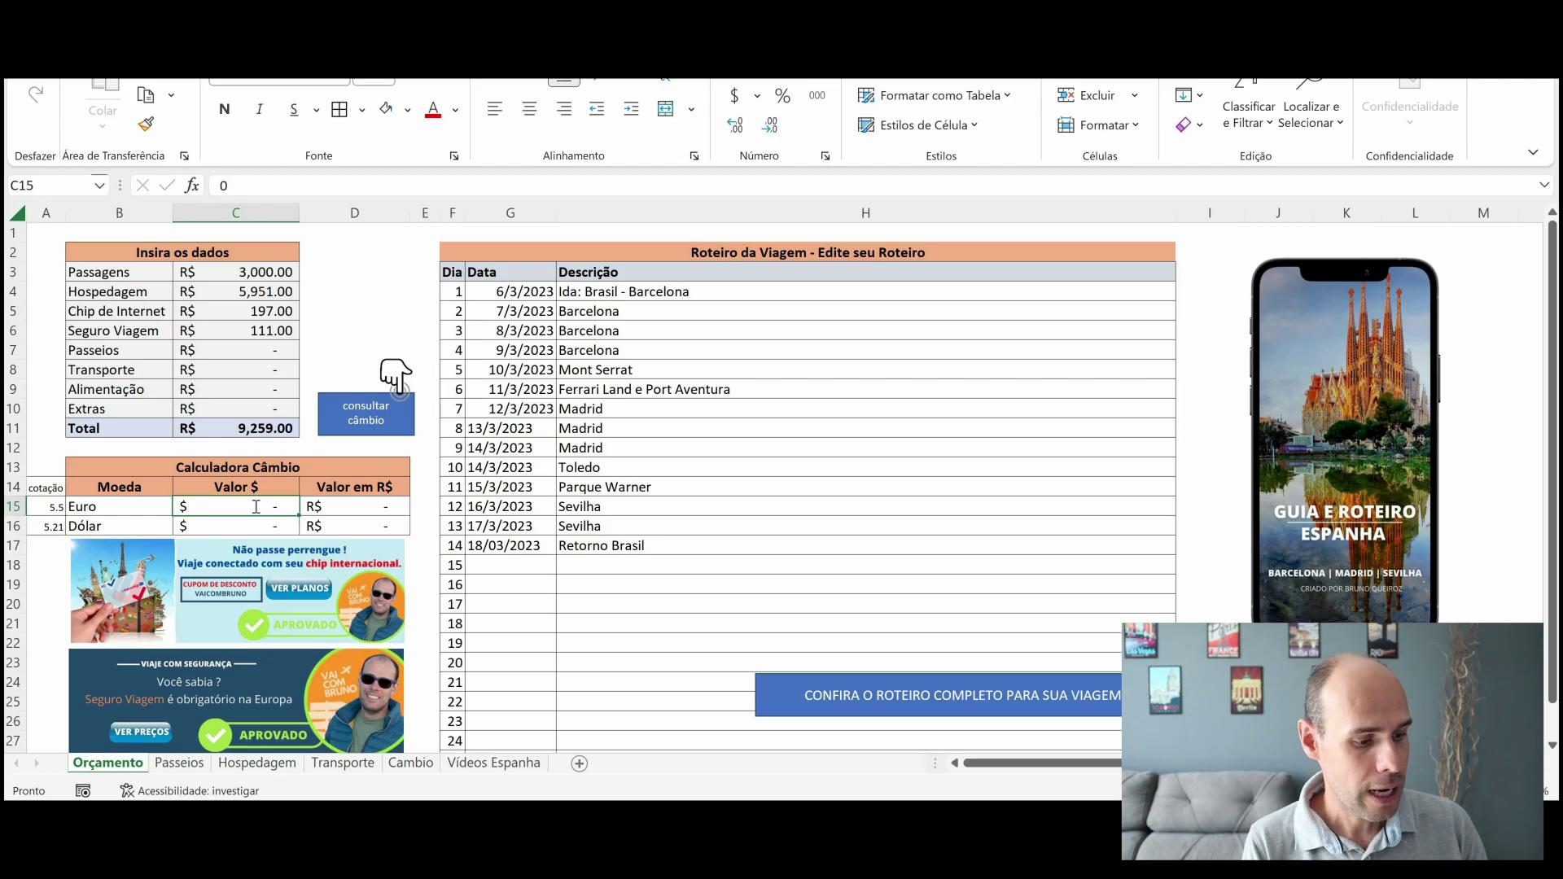
# - Enter 32.9 as the Euro amount in the Calculadora Câmbio table of the Orçamento sheet
pyautogui.doubleClick(256, 507)
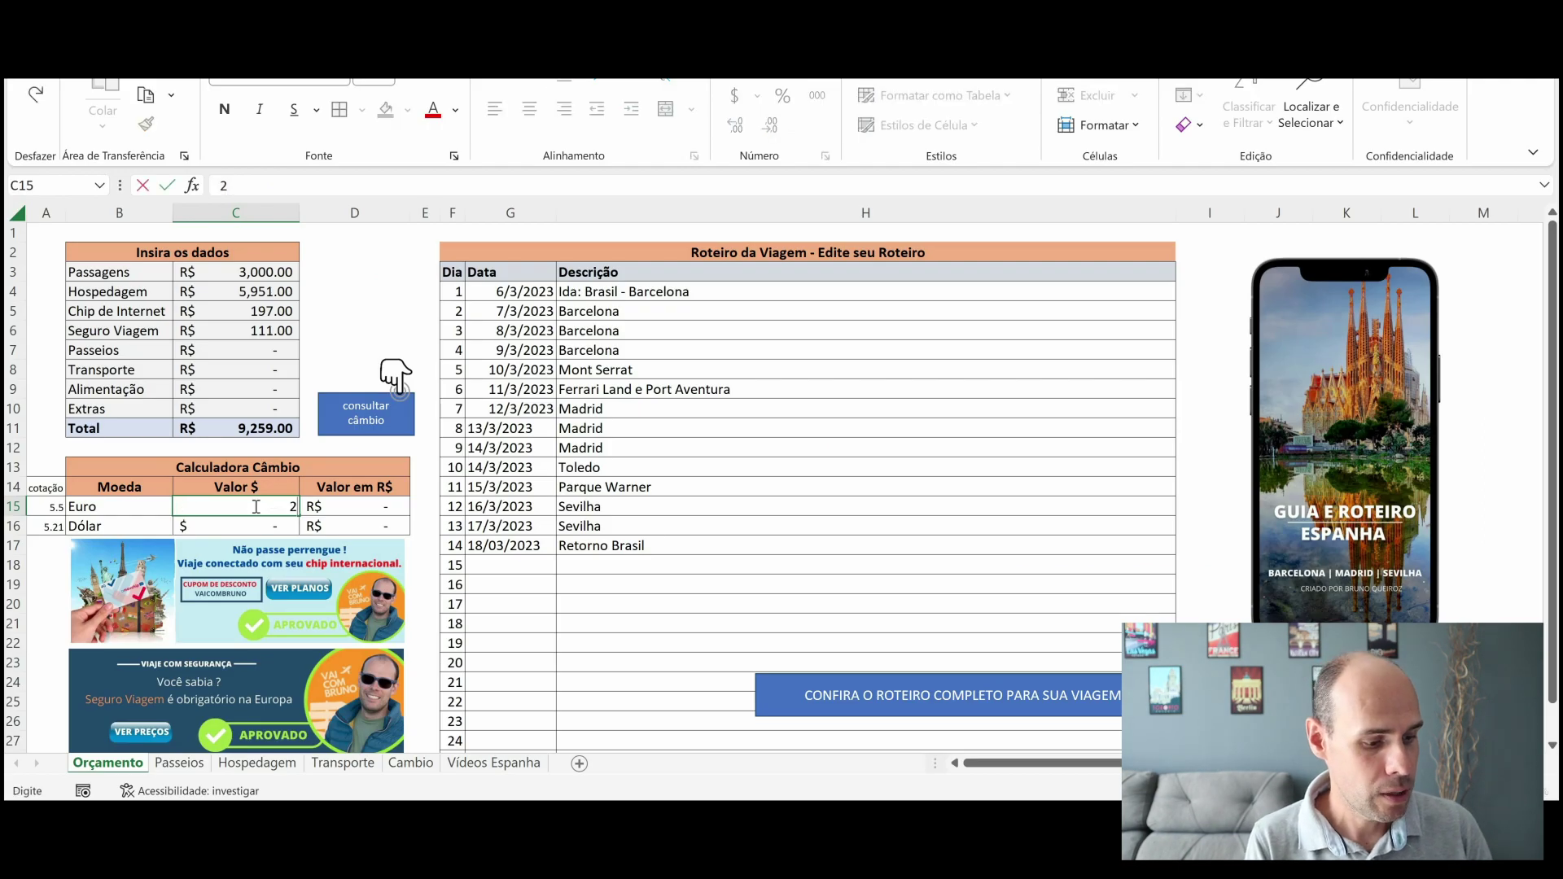
pyautogui.write('32.9')
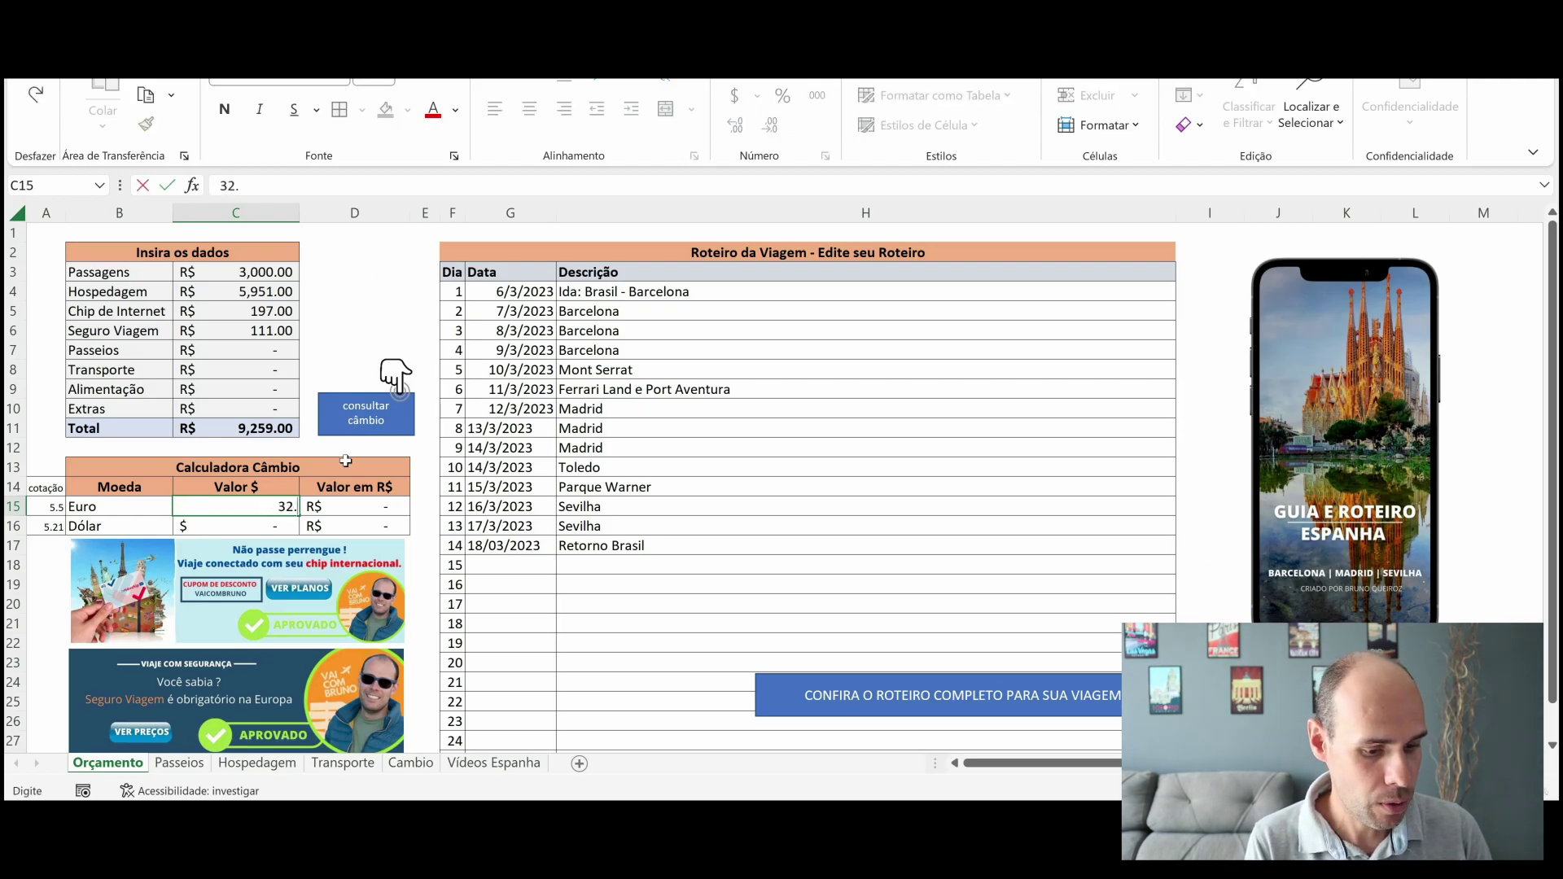
pyautogui.click(344, 286)
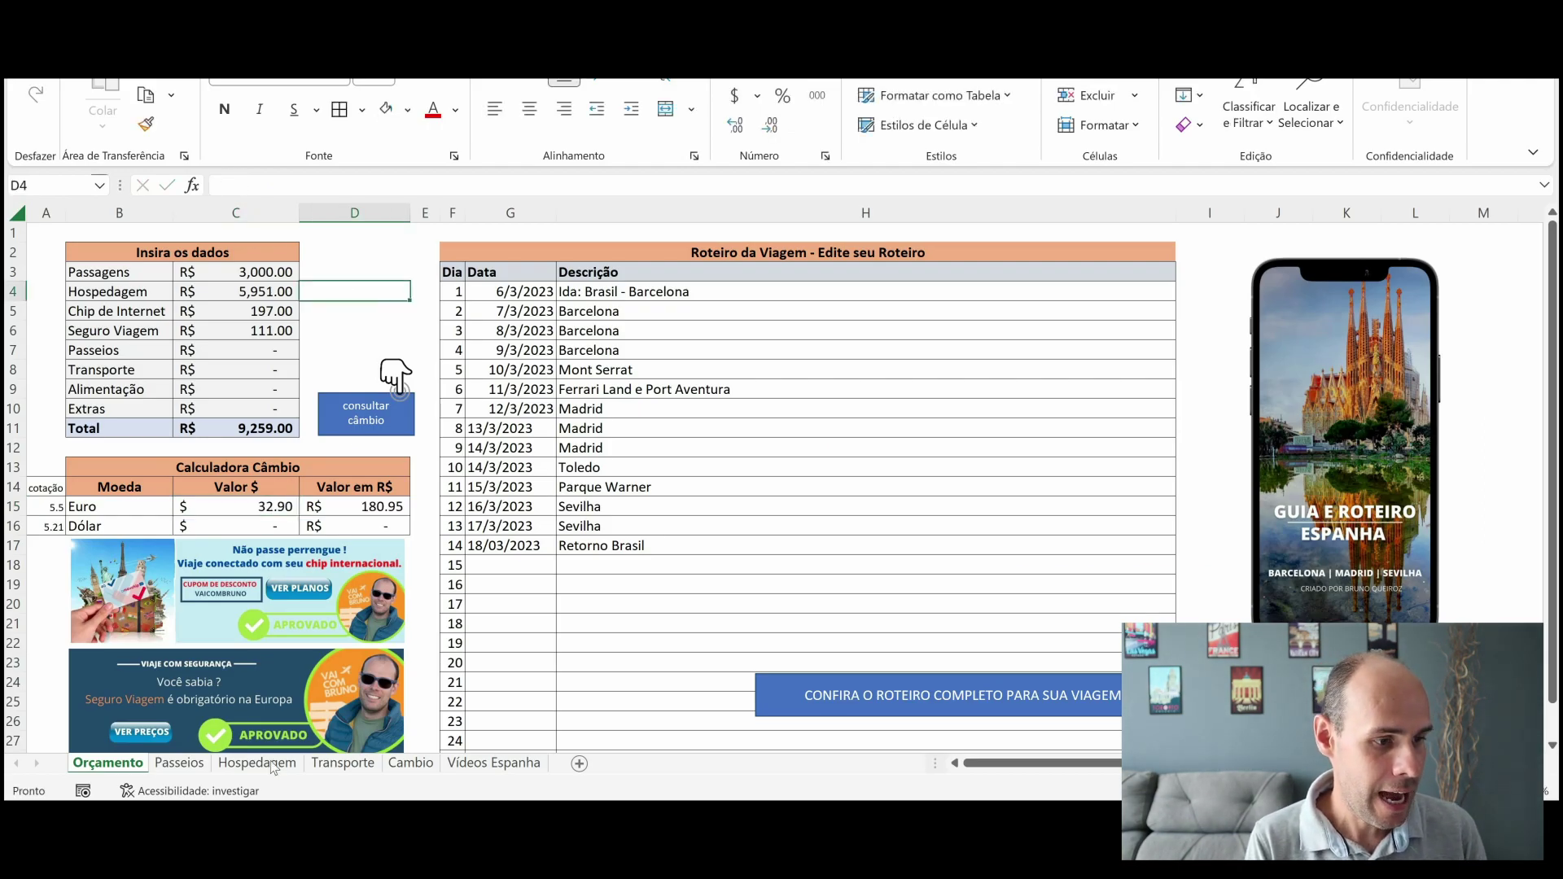
# - Set the Valor Pago of Ingresso Parque Warner on the Passeios sheet to 180.95
pyautogui.click(179, 763)
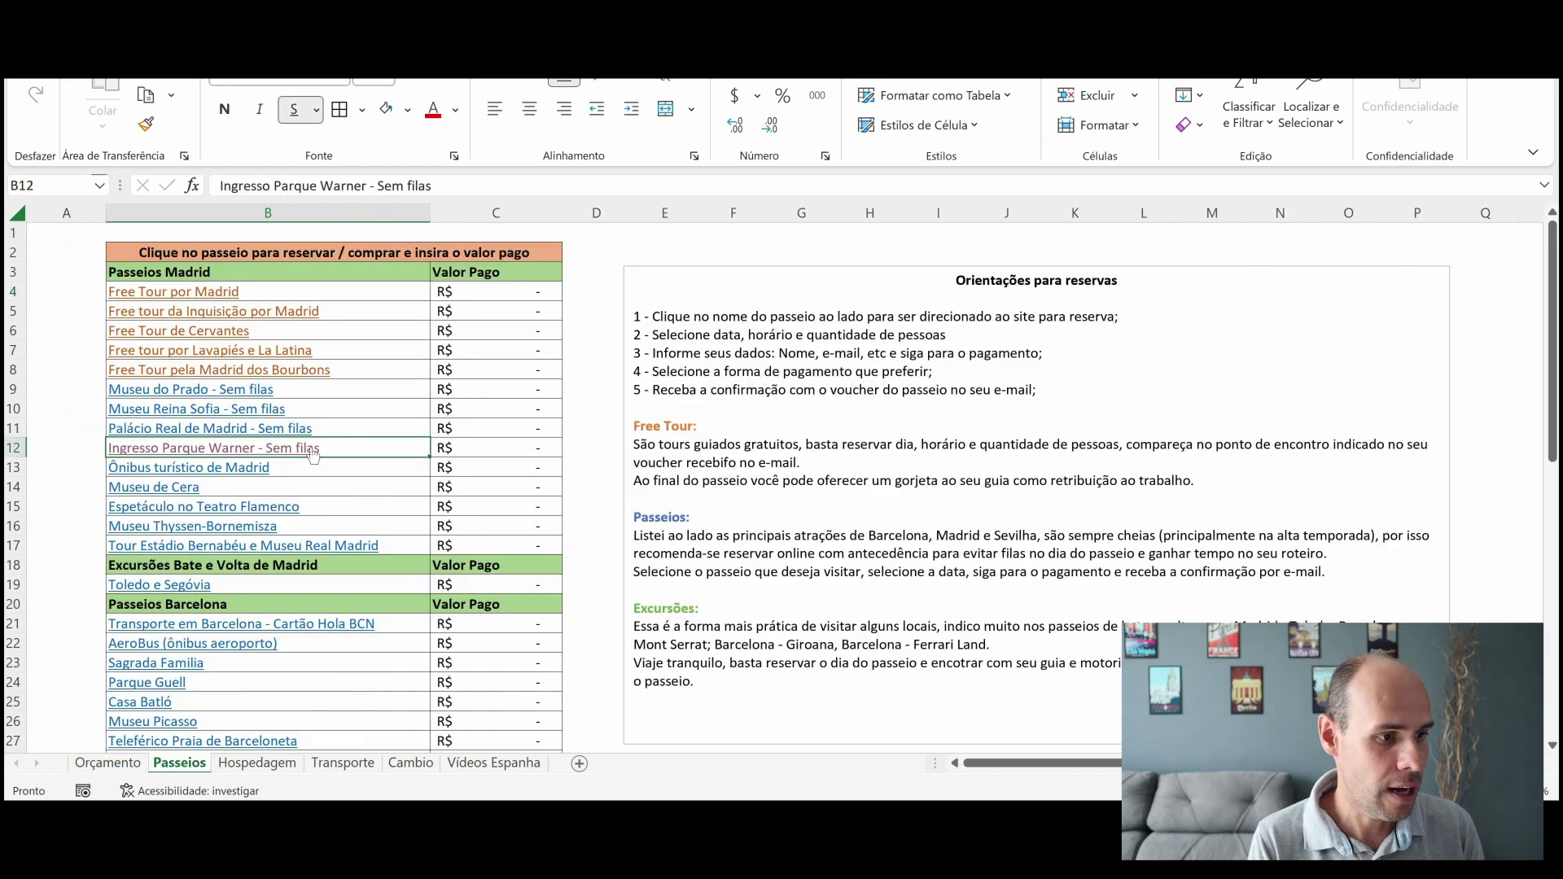
pyautogui.click(493, 453)
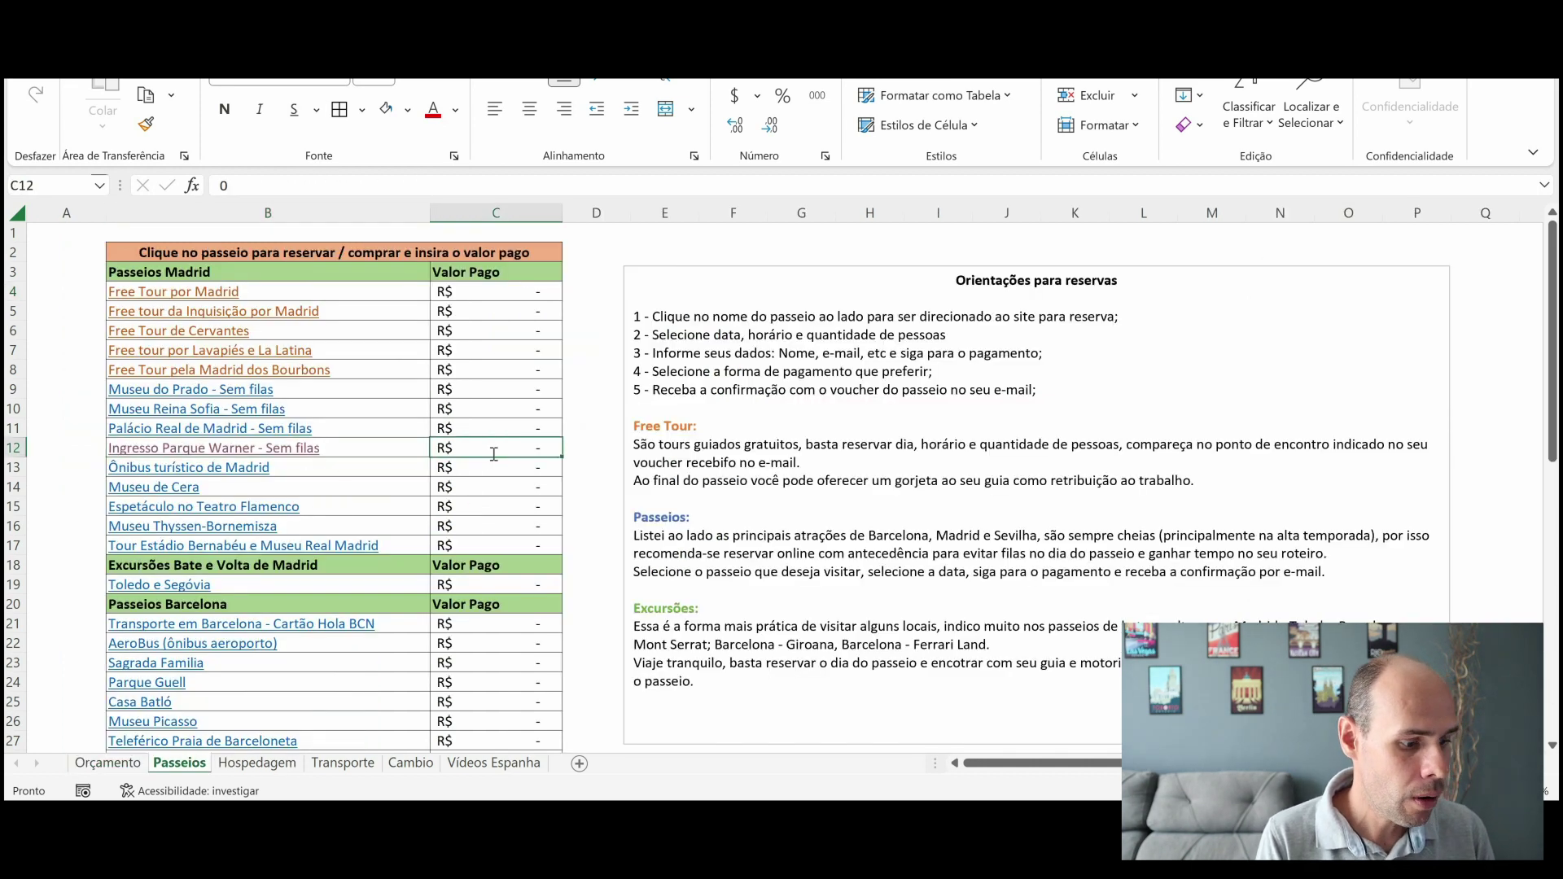
pyautogui.write('21')
pyautogui.press('BackSpace')
pyautogui.press('BackSpace')
pyautogui.write('180.8')
pyautogui.write('5')
pyautogui.press('BackSpace')
pyautogui.press('BackSpace')
pyautogui.write('95')
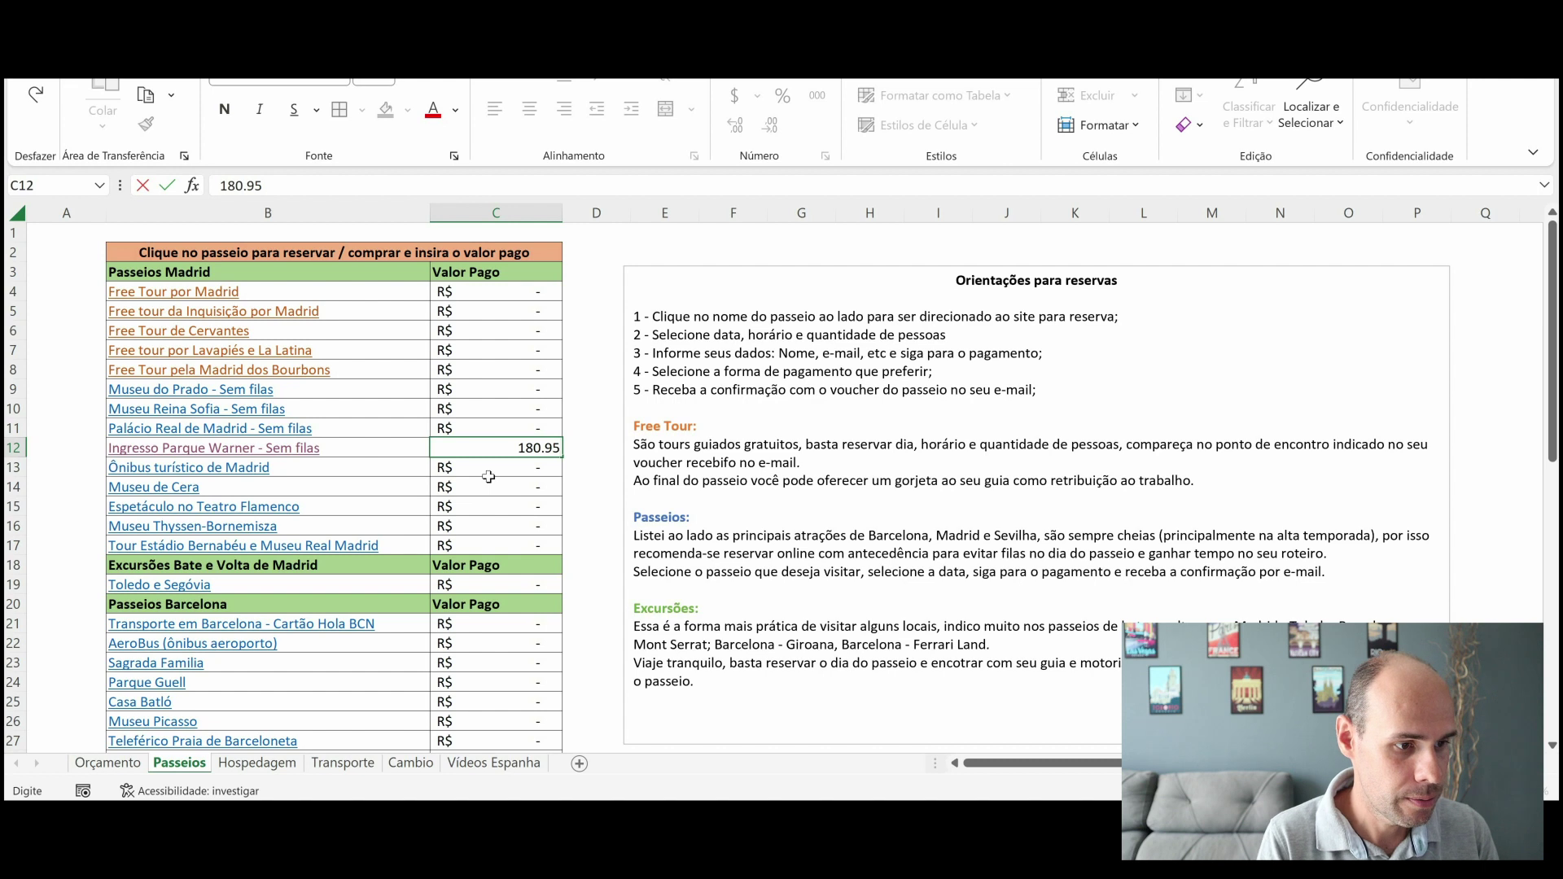
pyautogui.press('Return')
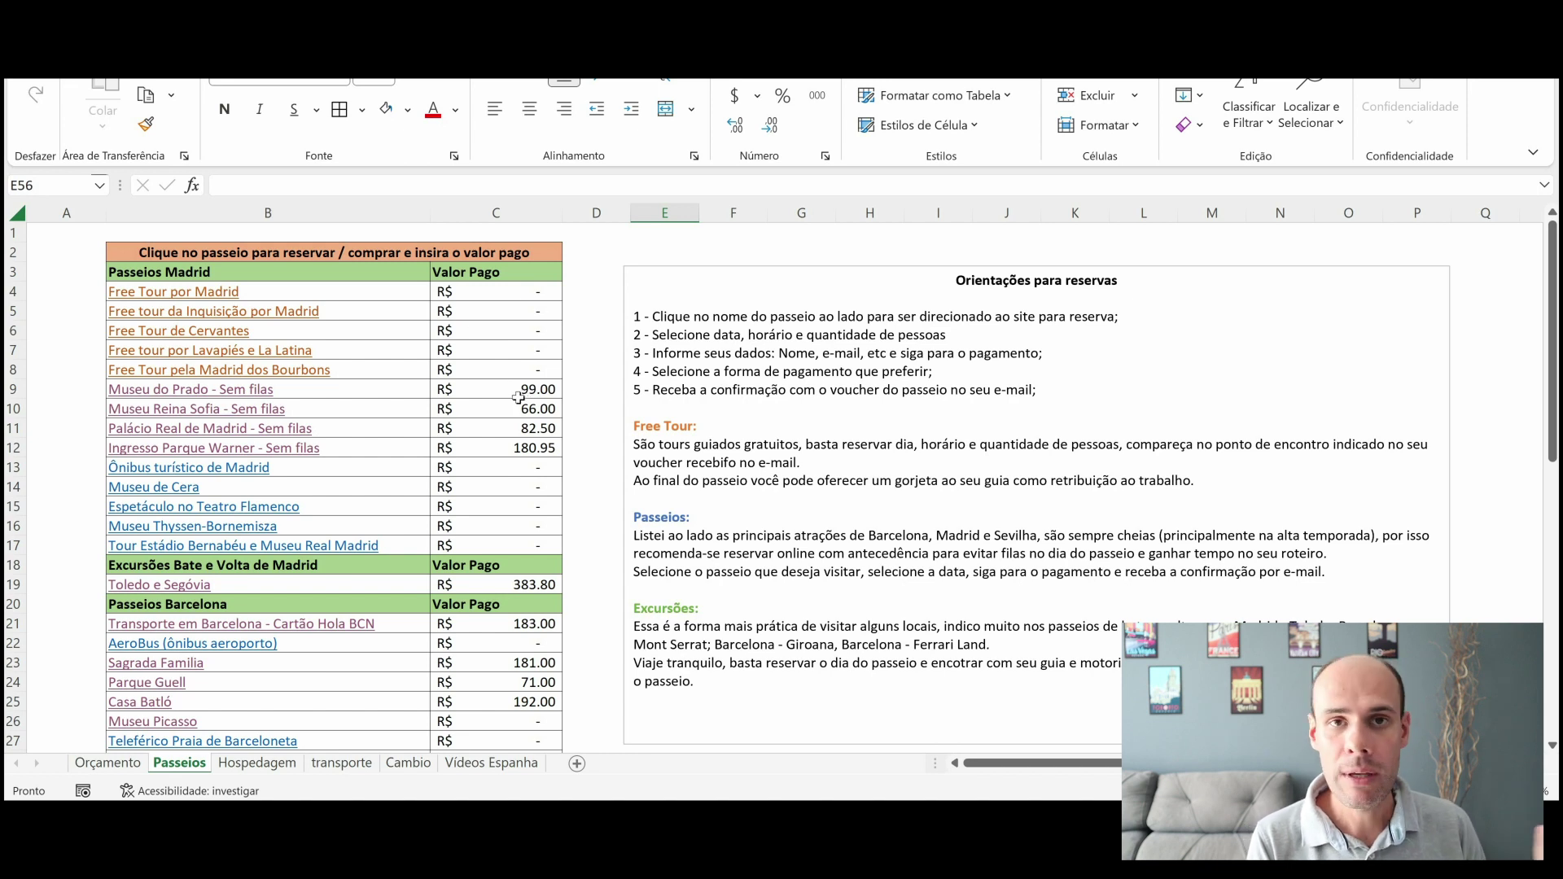
# - Review the paid amounts and total on the completed Passeios sheet, including the Passeio Montserrat amount
pyautogui.scroll(-9, 515, 398)
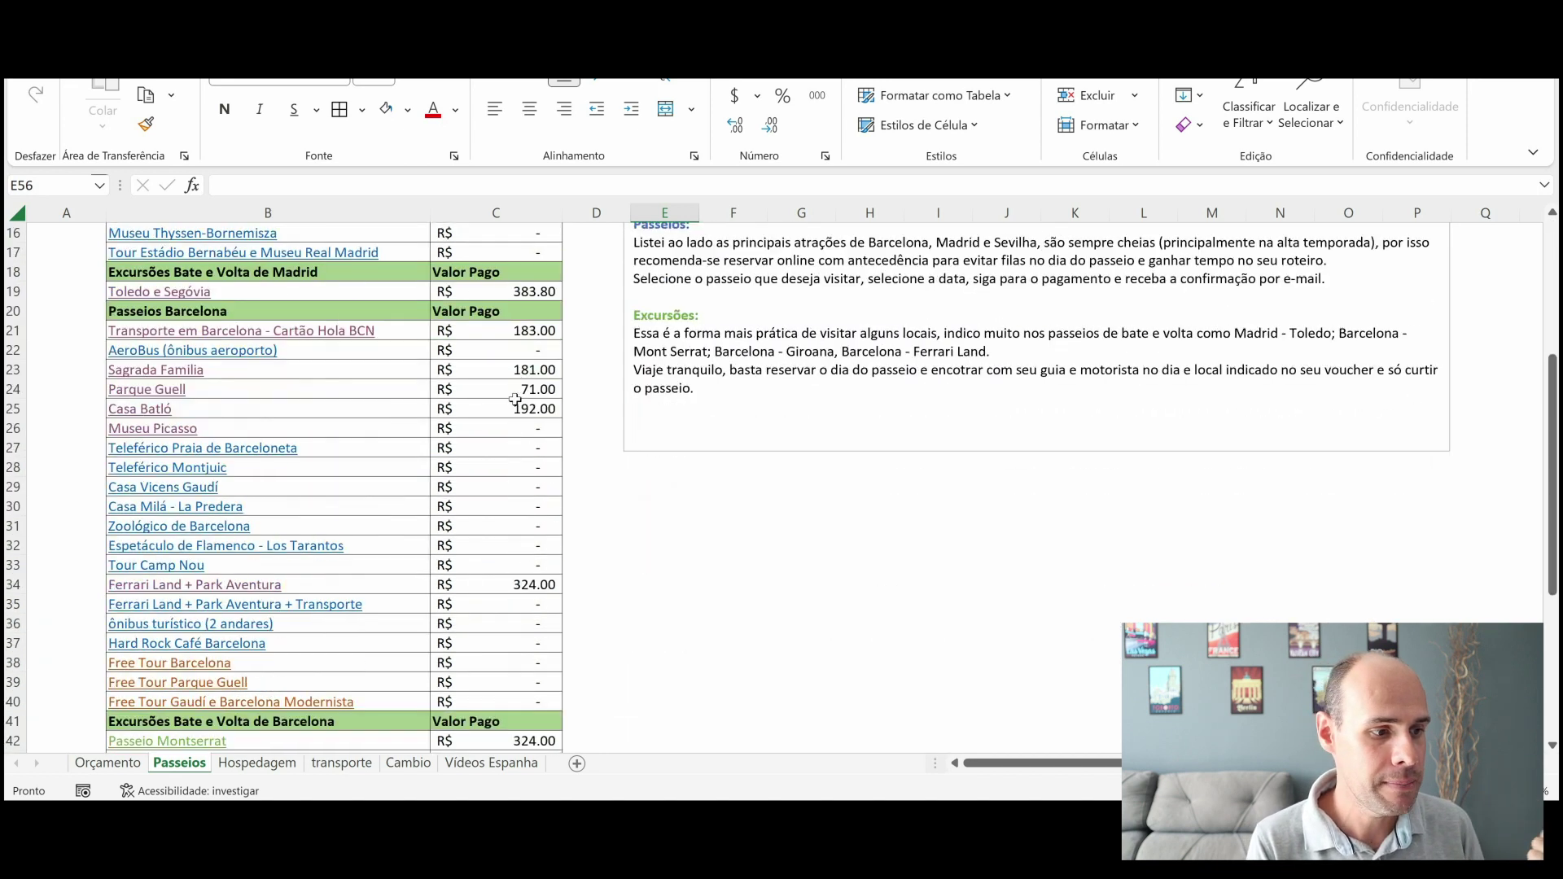
pyautogui.scroll(-3, 512, 419)
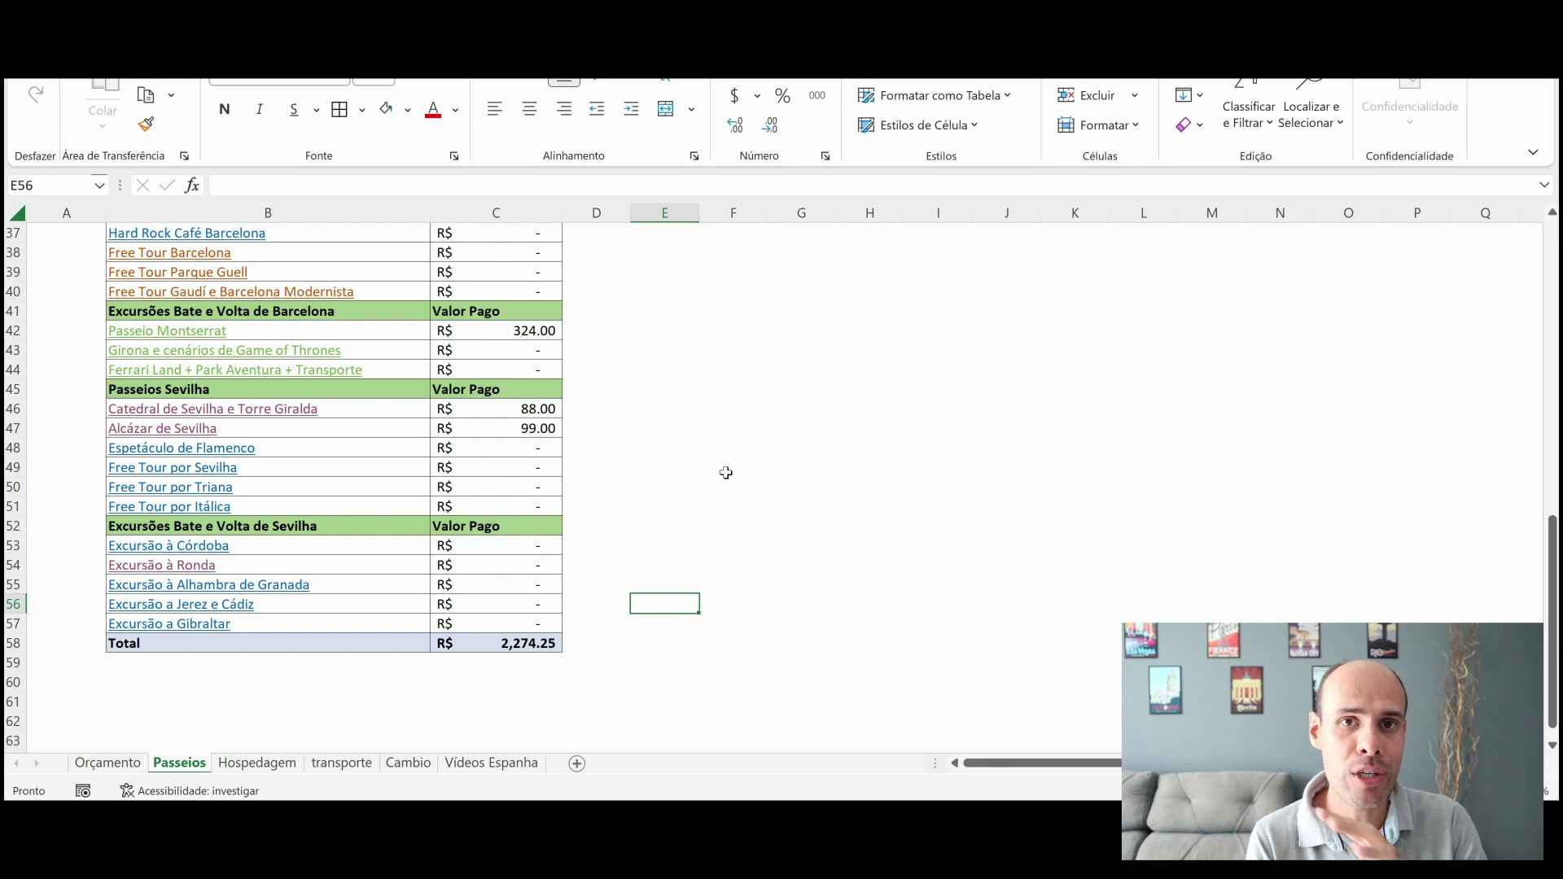
pyautogui.scroll(3, 729, 474)
pyautogui.scroll(1, 729, 474)
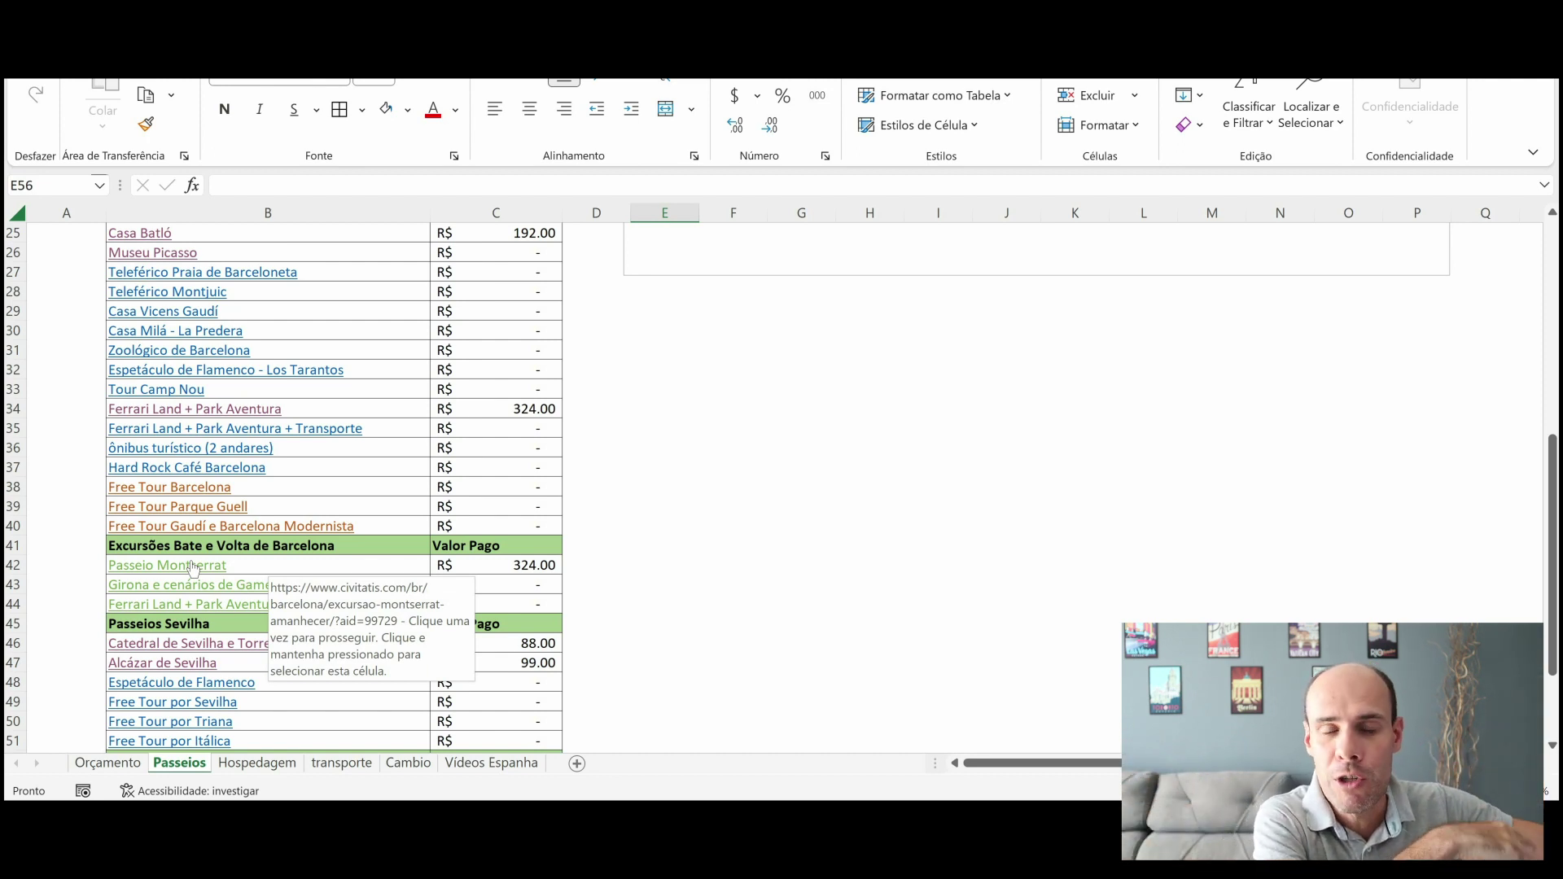
pyautogui.click(535, 566)
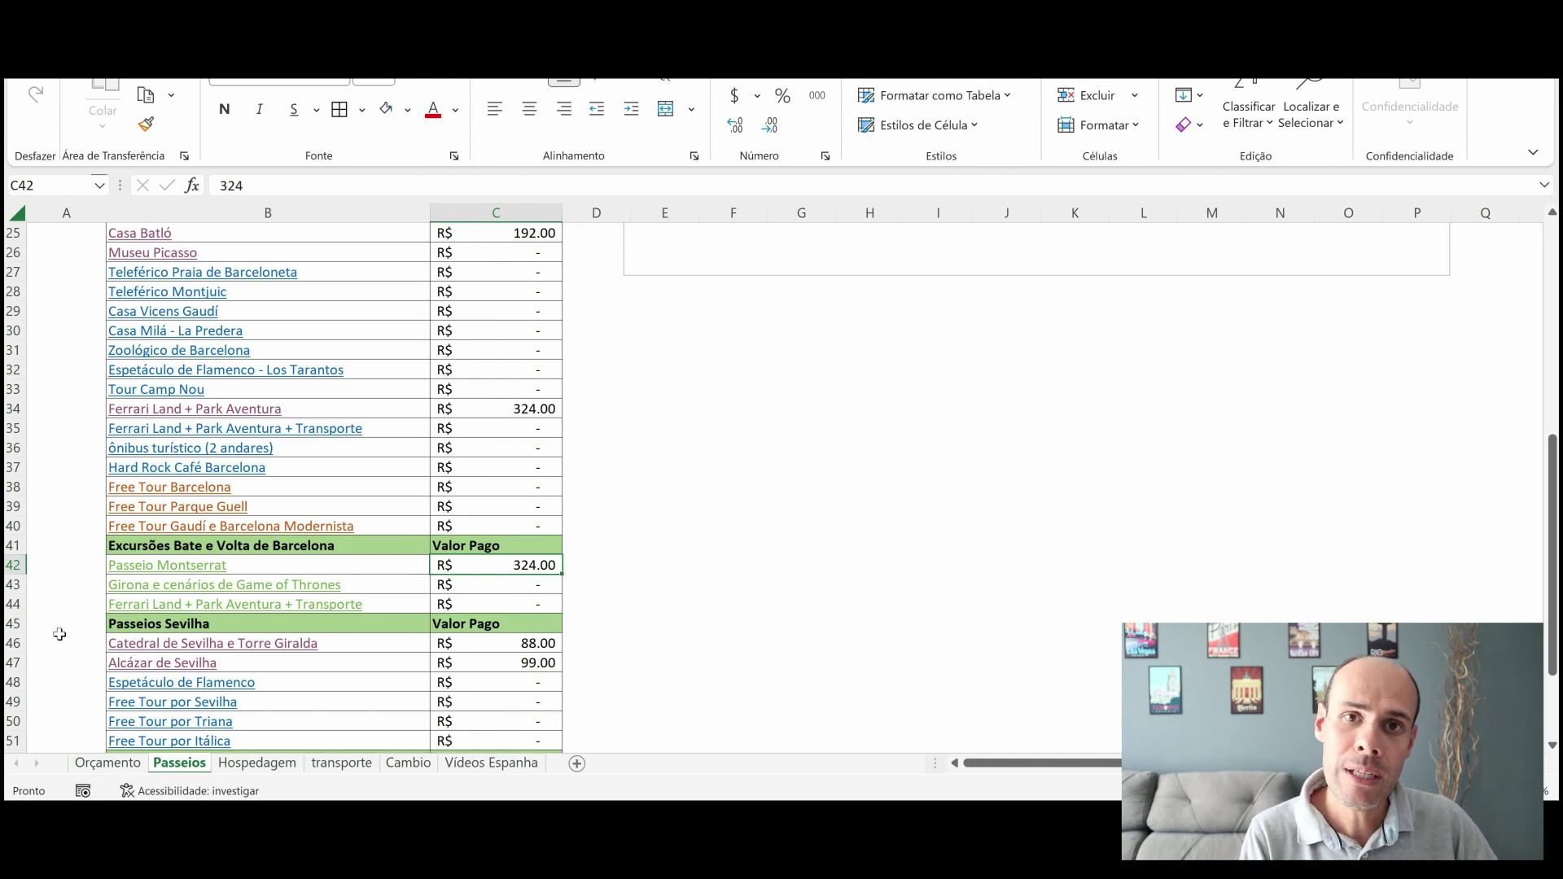
# - Review the tour list and booking instructions on the Passeios sheet, and check the Passeios amount in the Orçamento budget table
pyautogui.scroll(-3, 59, 570)
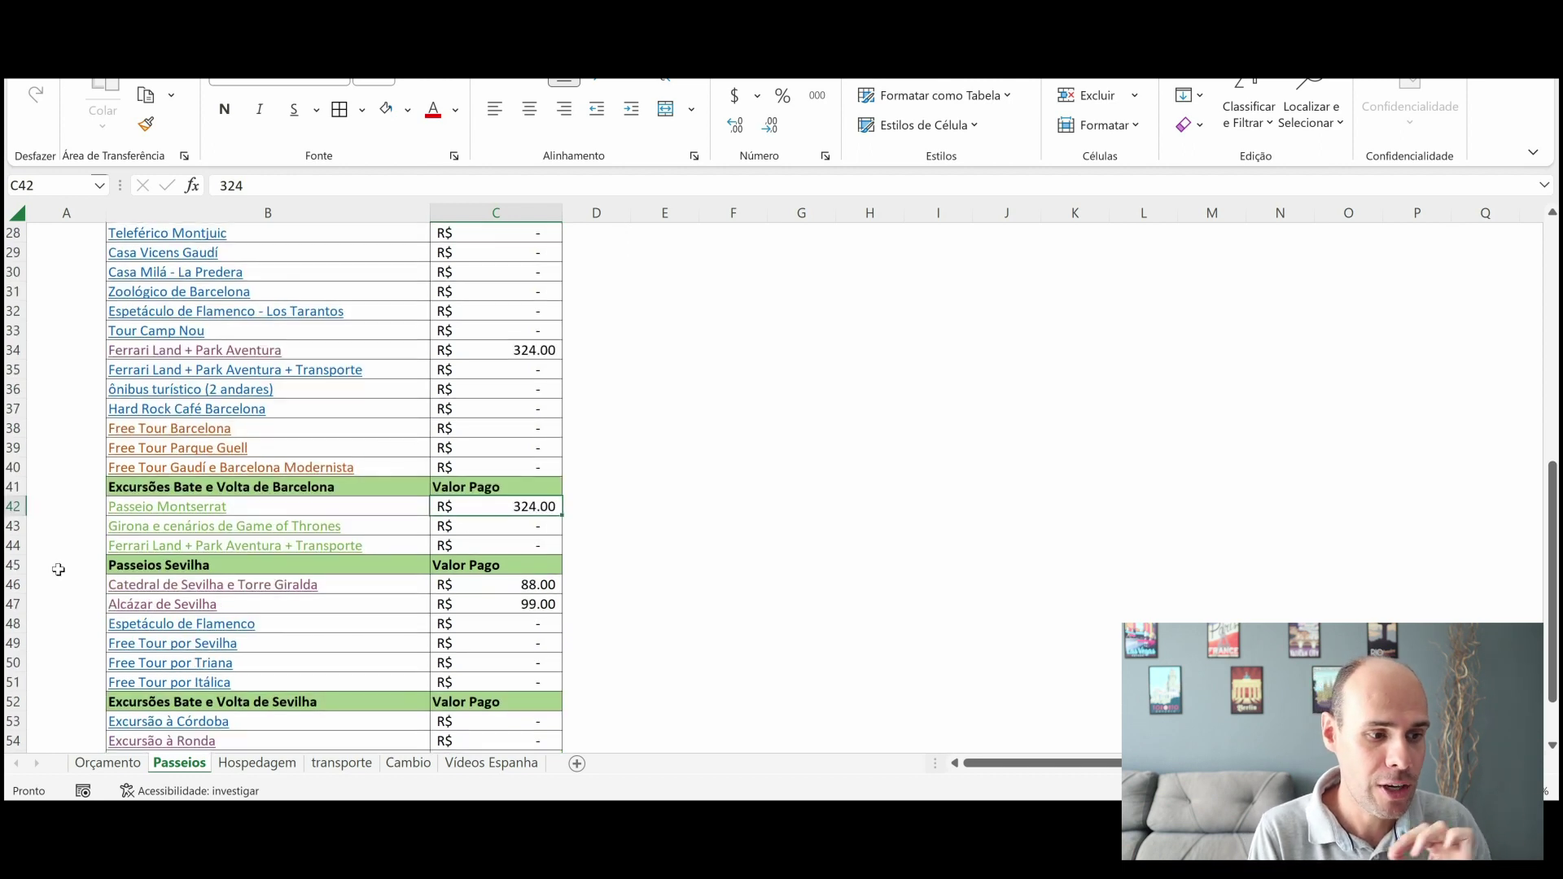
pyautogui.scroll(1, 59, 570)
pyautogui.scroll(6, 59, 570)
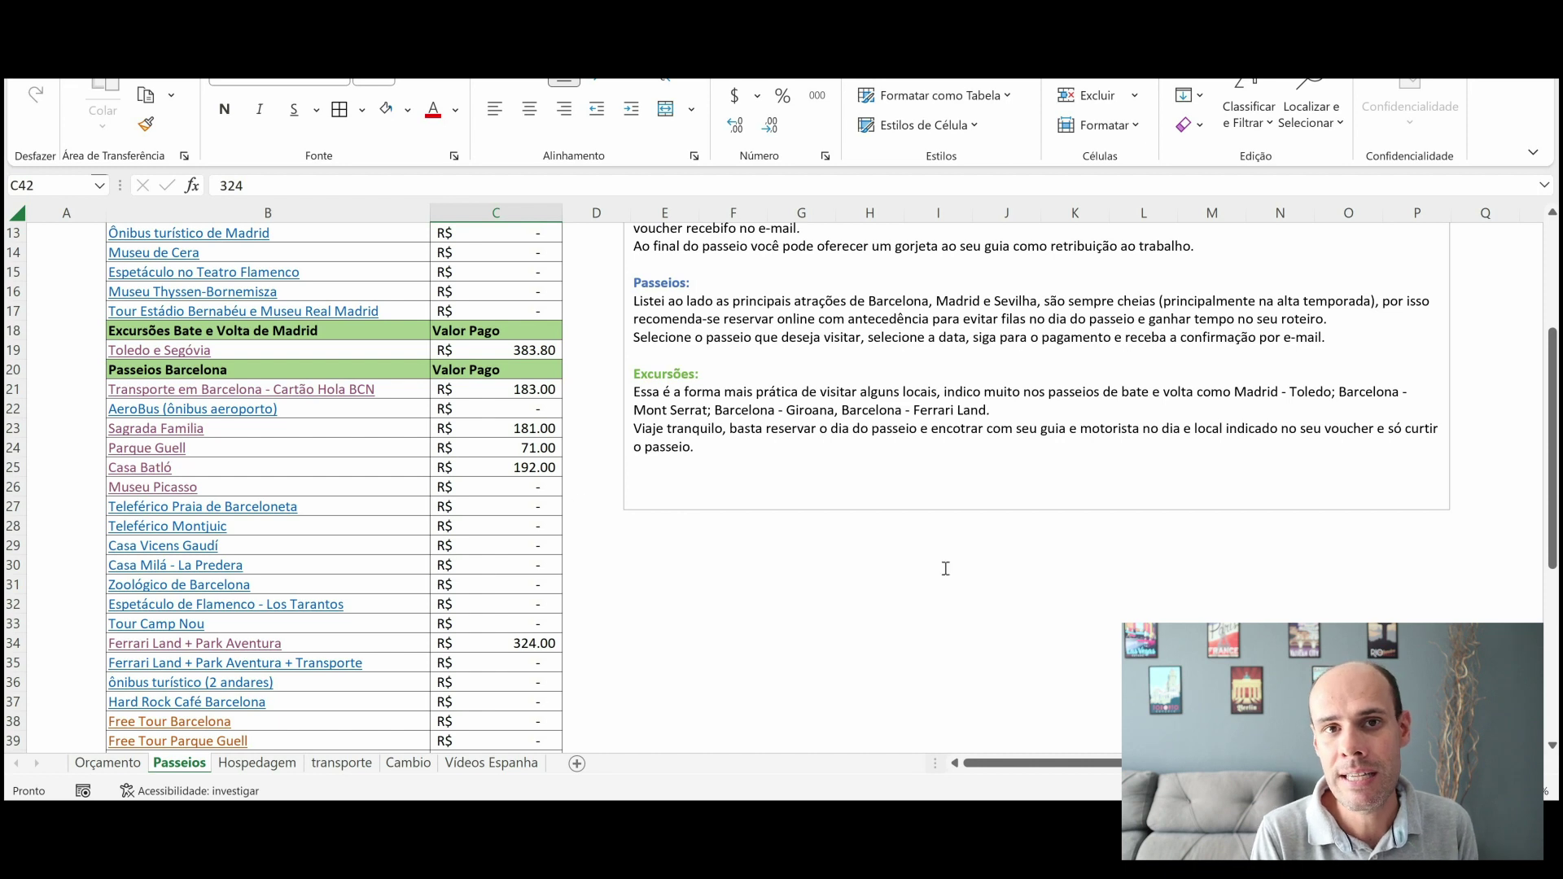
pyautogui.scroll(2, 946, 568)
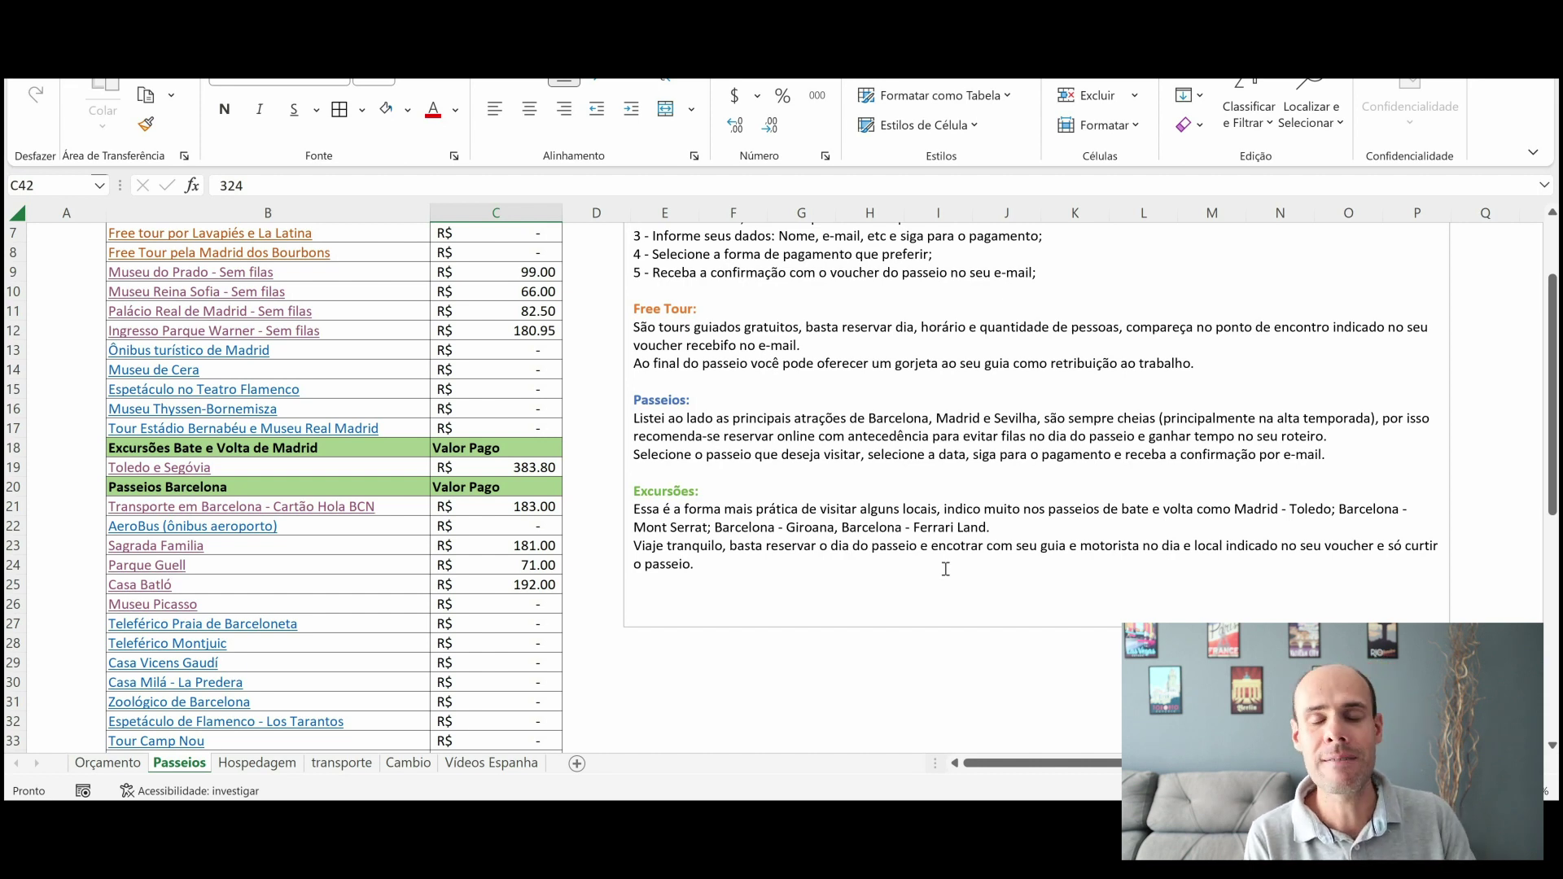
pyautogui.click(107, 762)
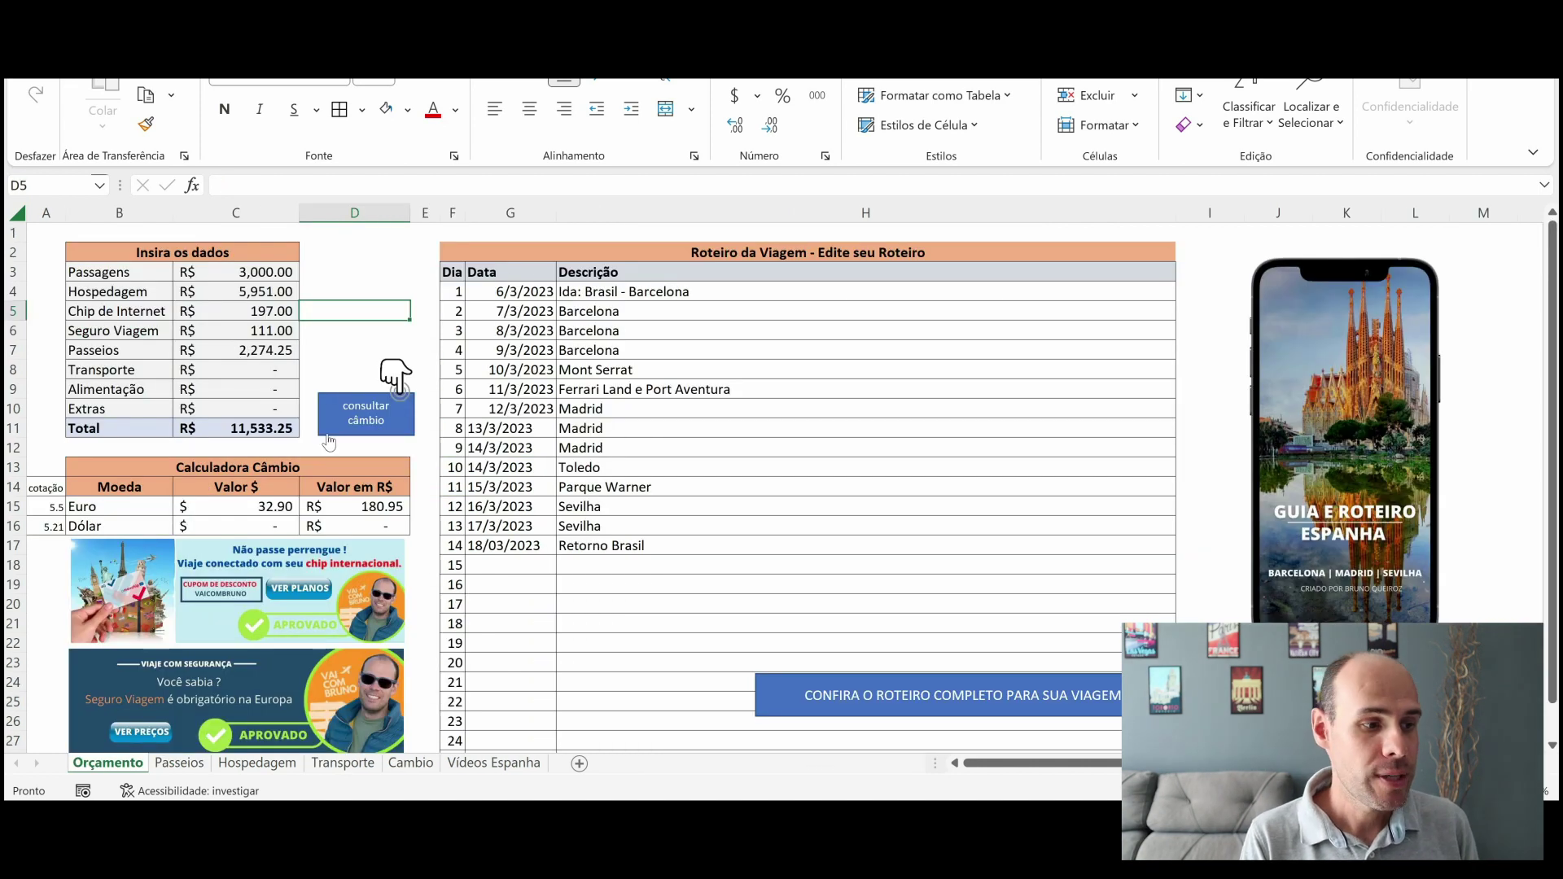
pyautogui.press('Left')
pyautogui.press('Down')
pyautogui.press('Down')
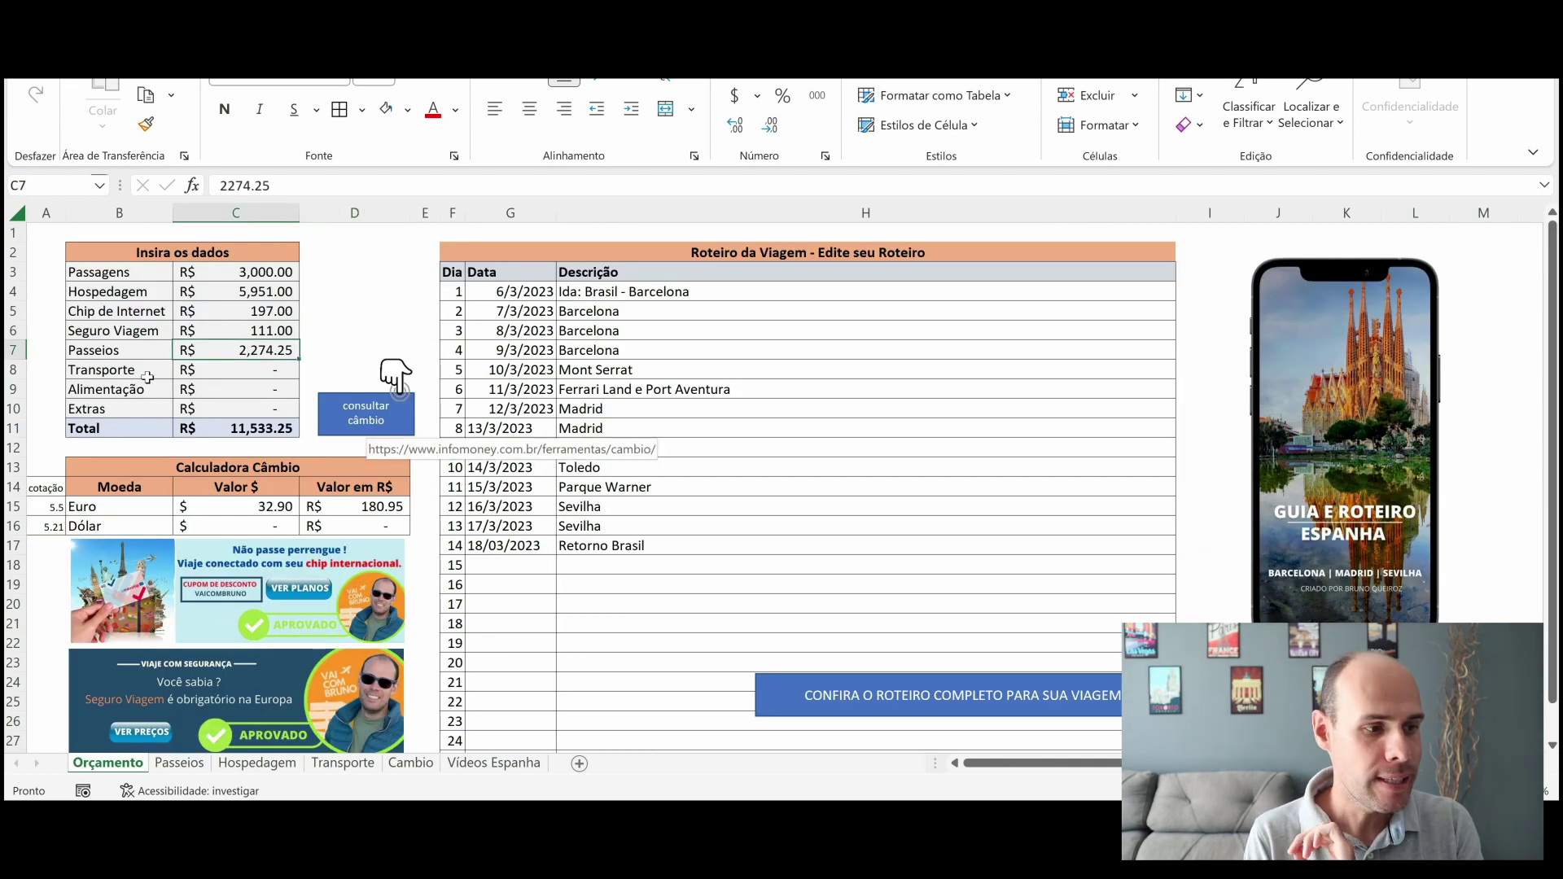
# - Open the train, bus and plane booking page linked from the Transporte sheet
pyautogui.click(234, 368)
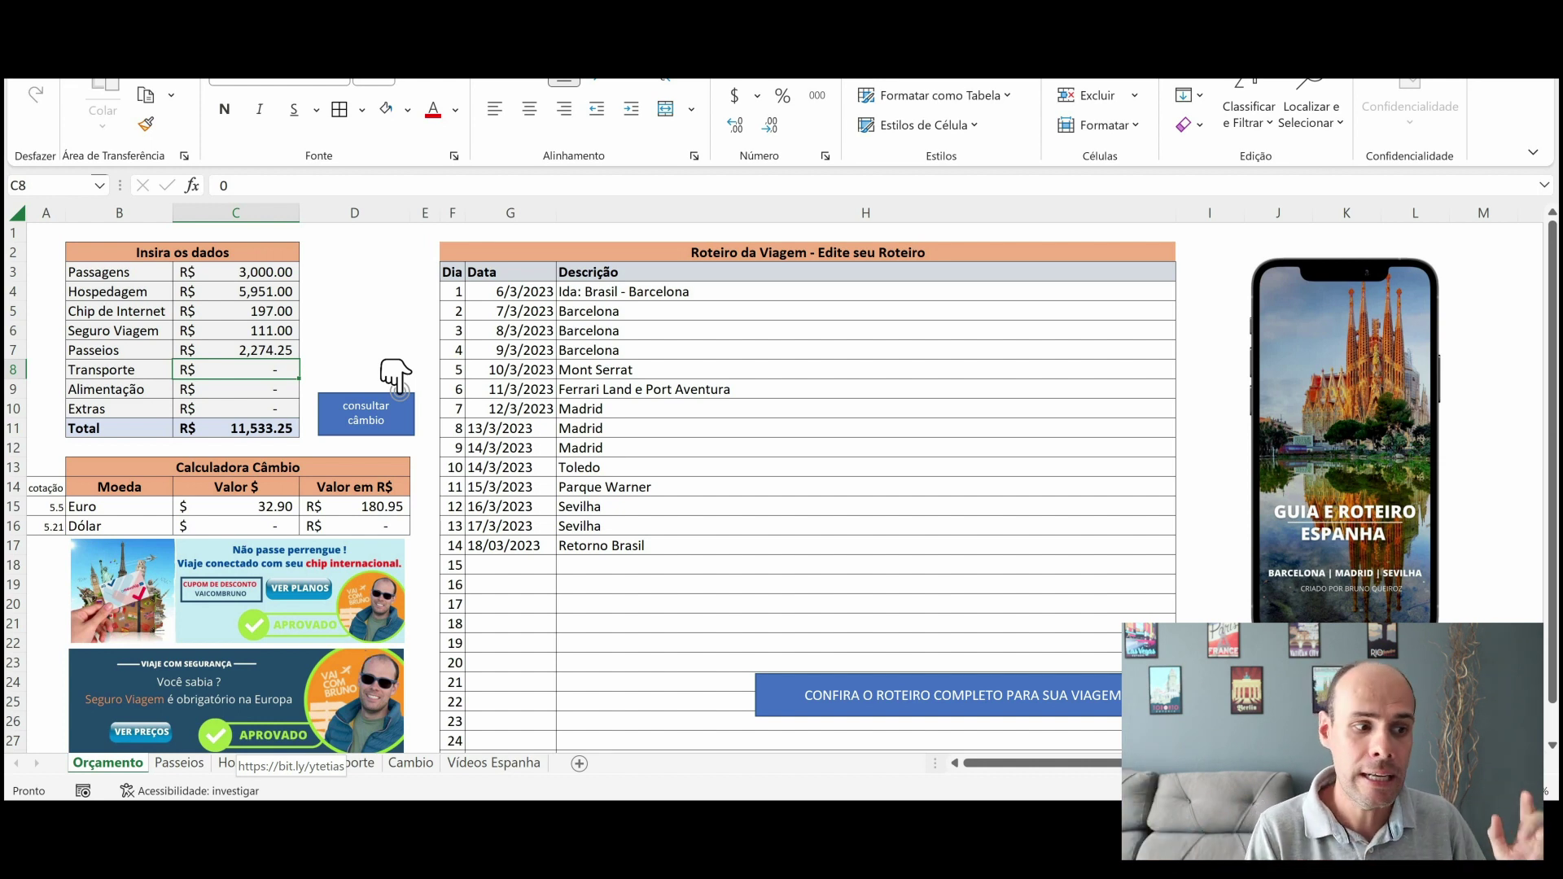
pyautogui.click(342, 763)
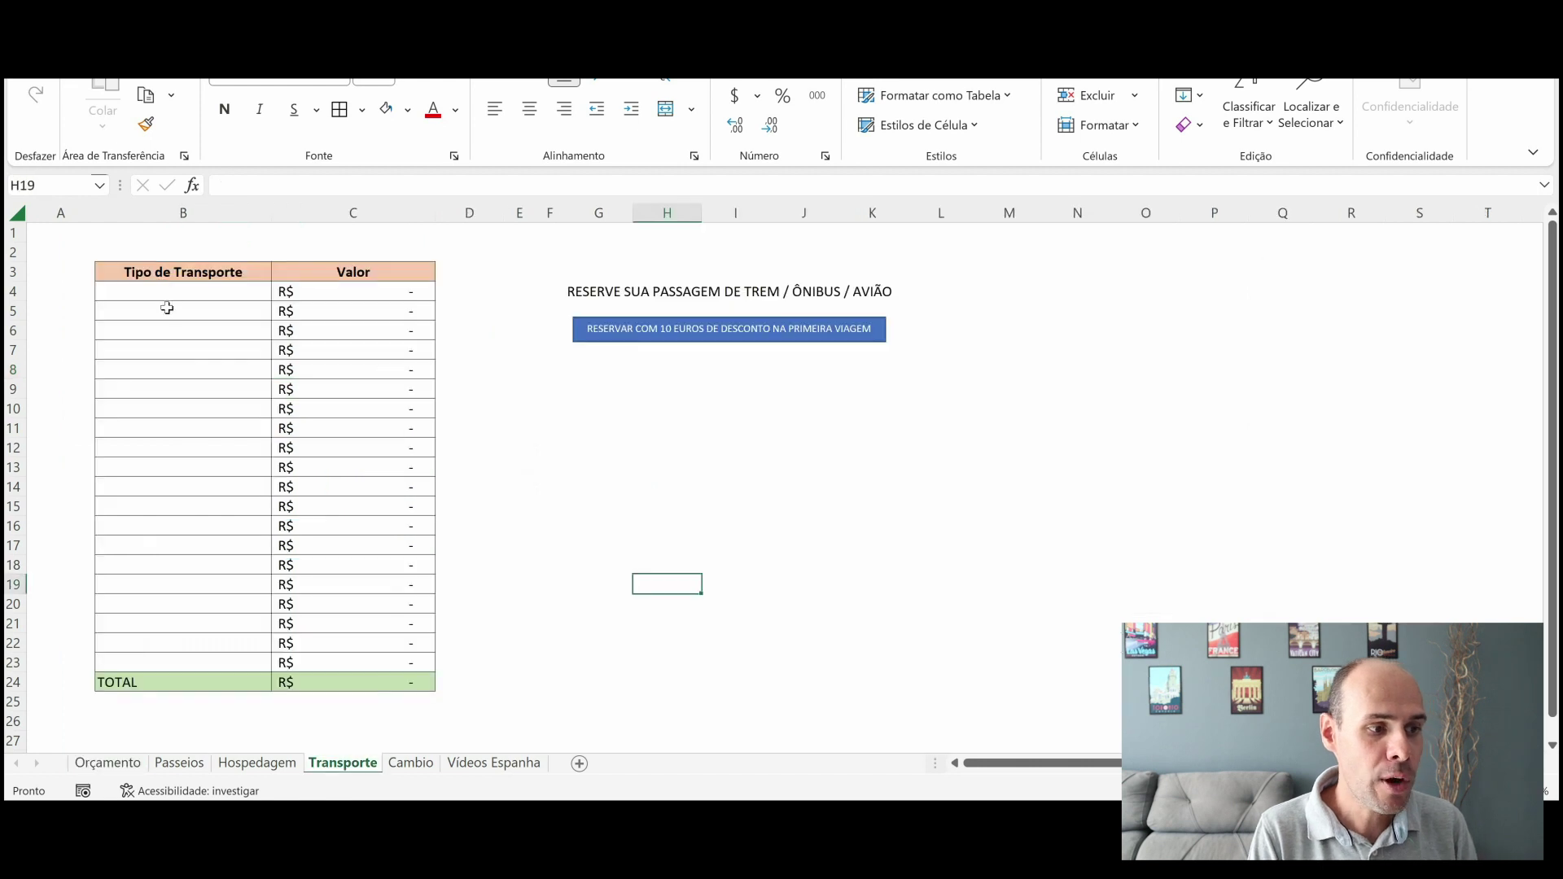
pyautogui.click(166, 297)
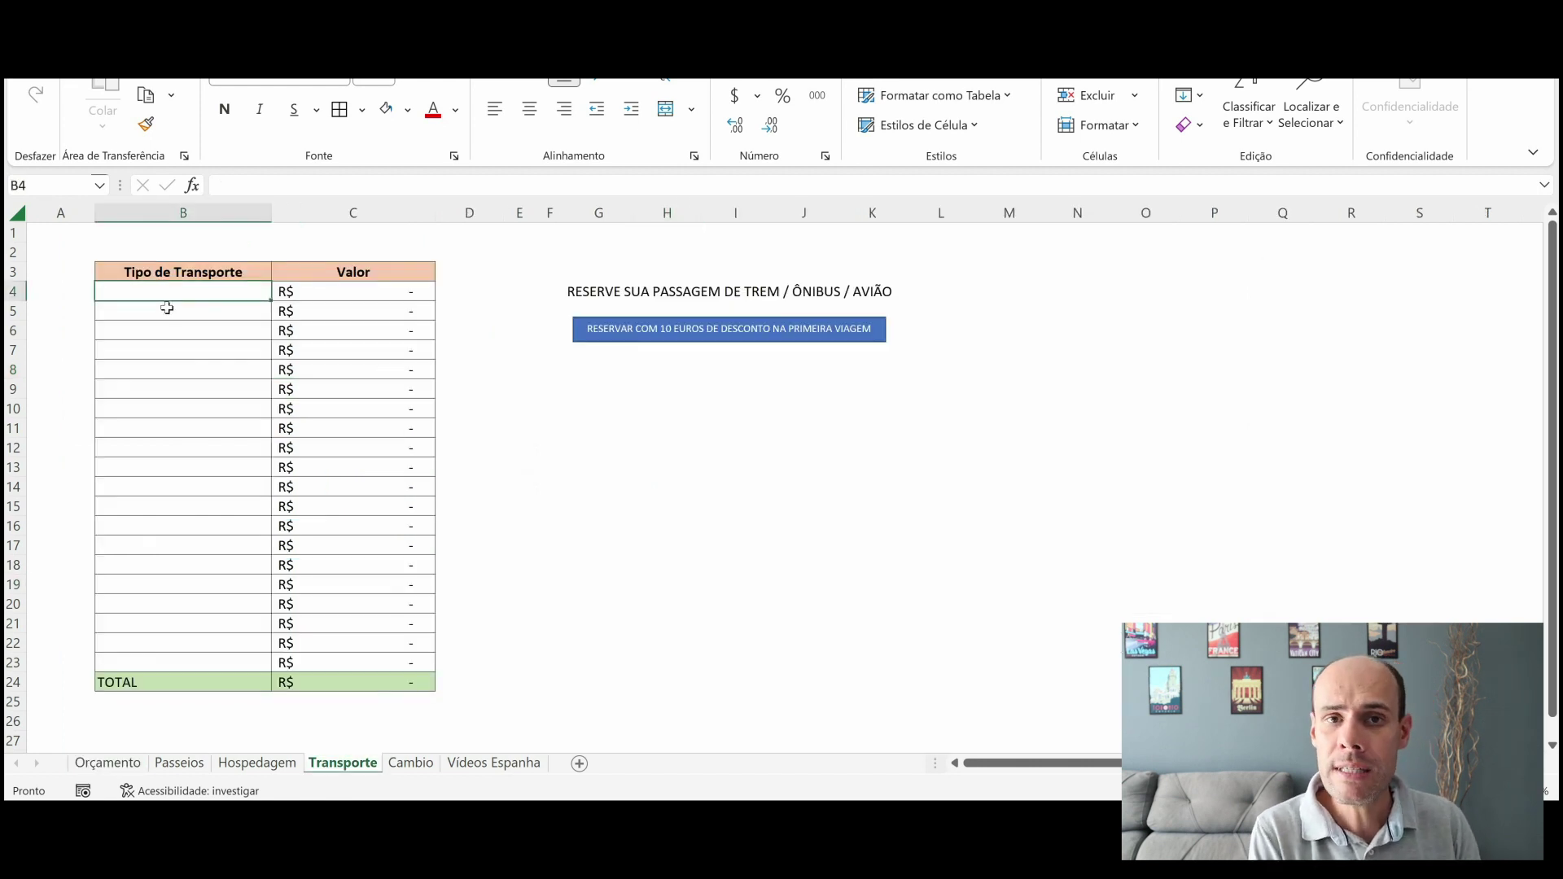
pyautogui.click(690, 332)
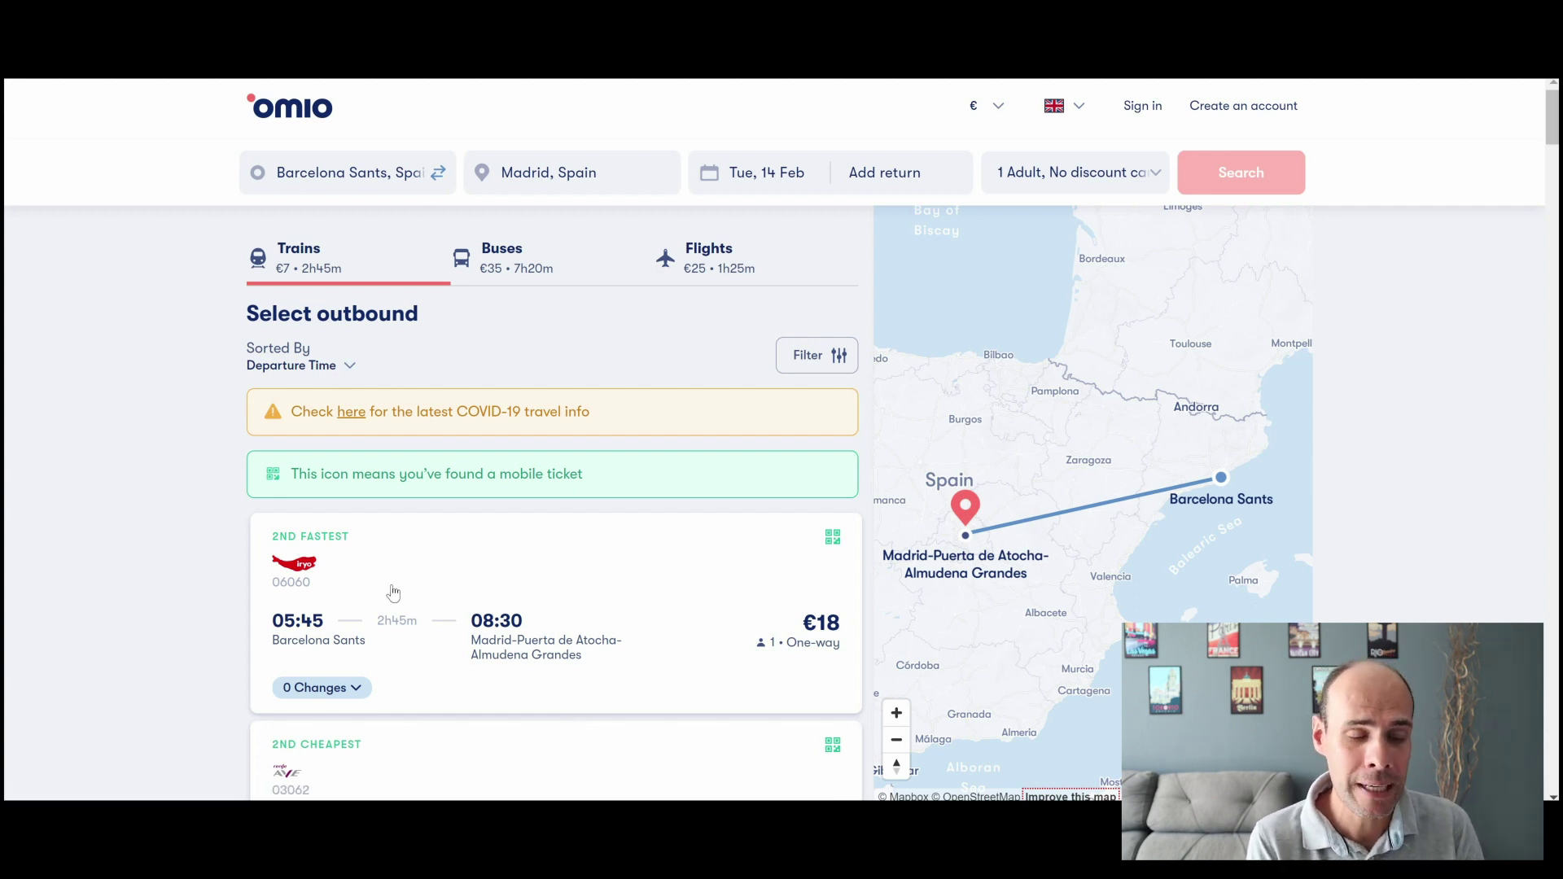
# - Examine the Barcelona Sants to Madrid train options on Omio, and check the total of the filled-in transporte sheet in Excel
pyautogui.scroll(-2, 400, 588)
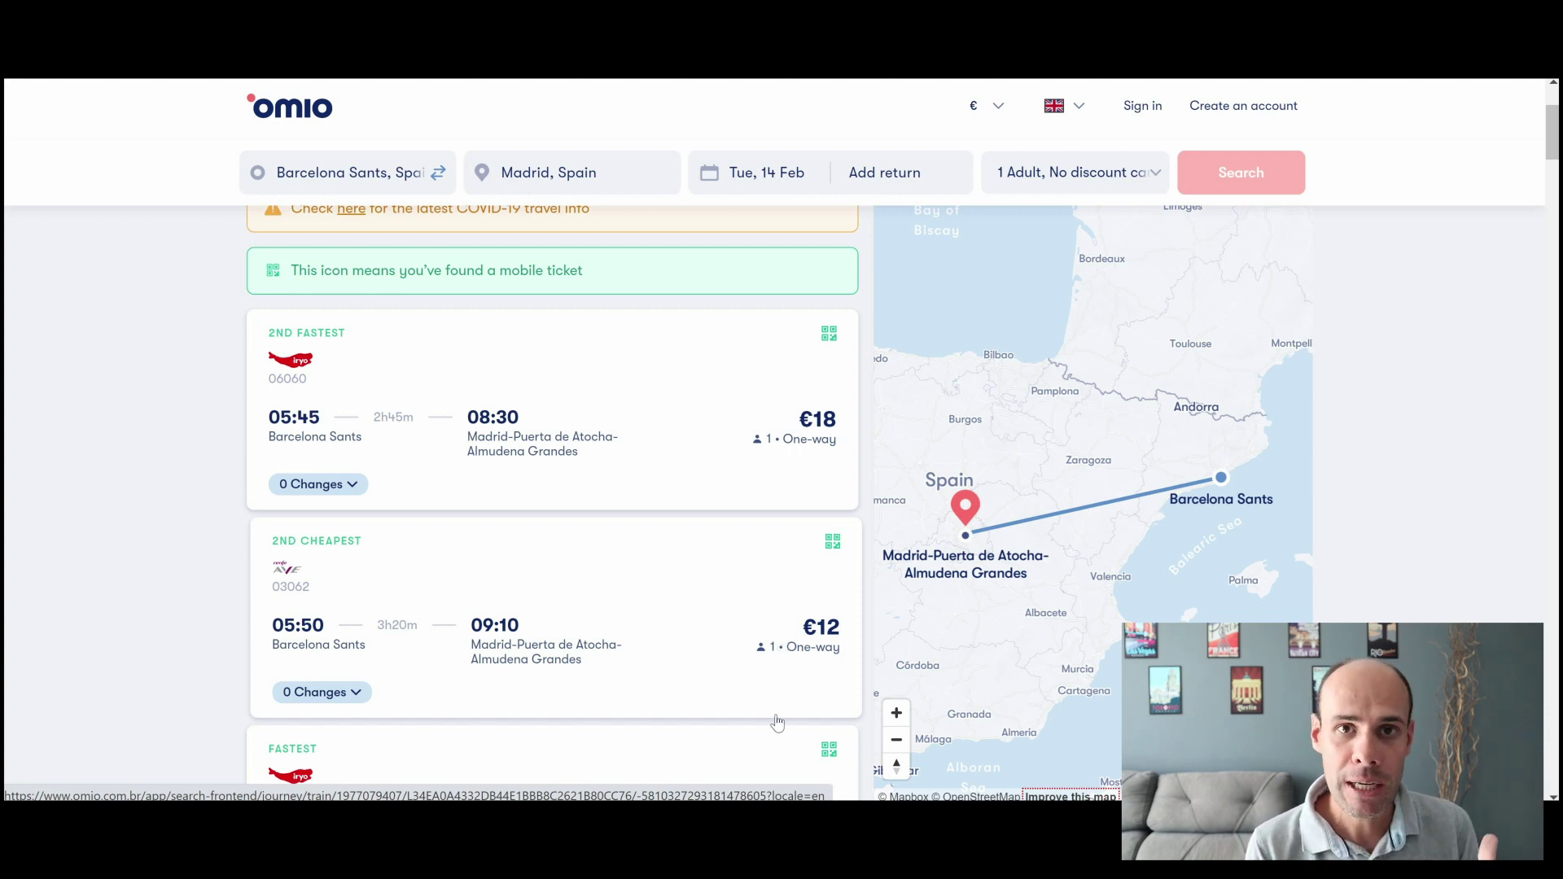
pyautogui.scroll(3, 777, 722)
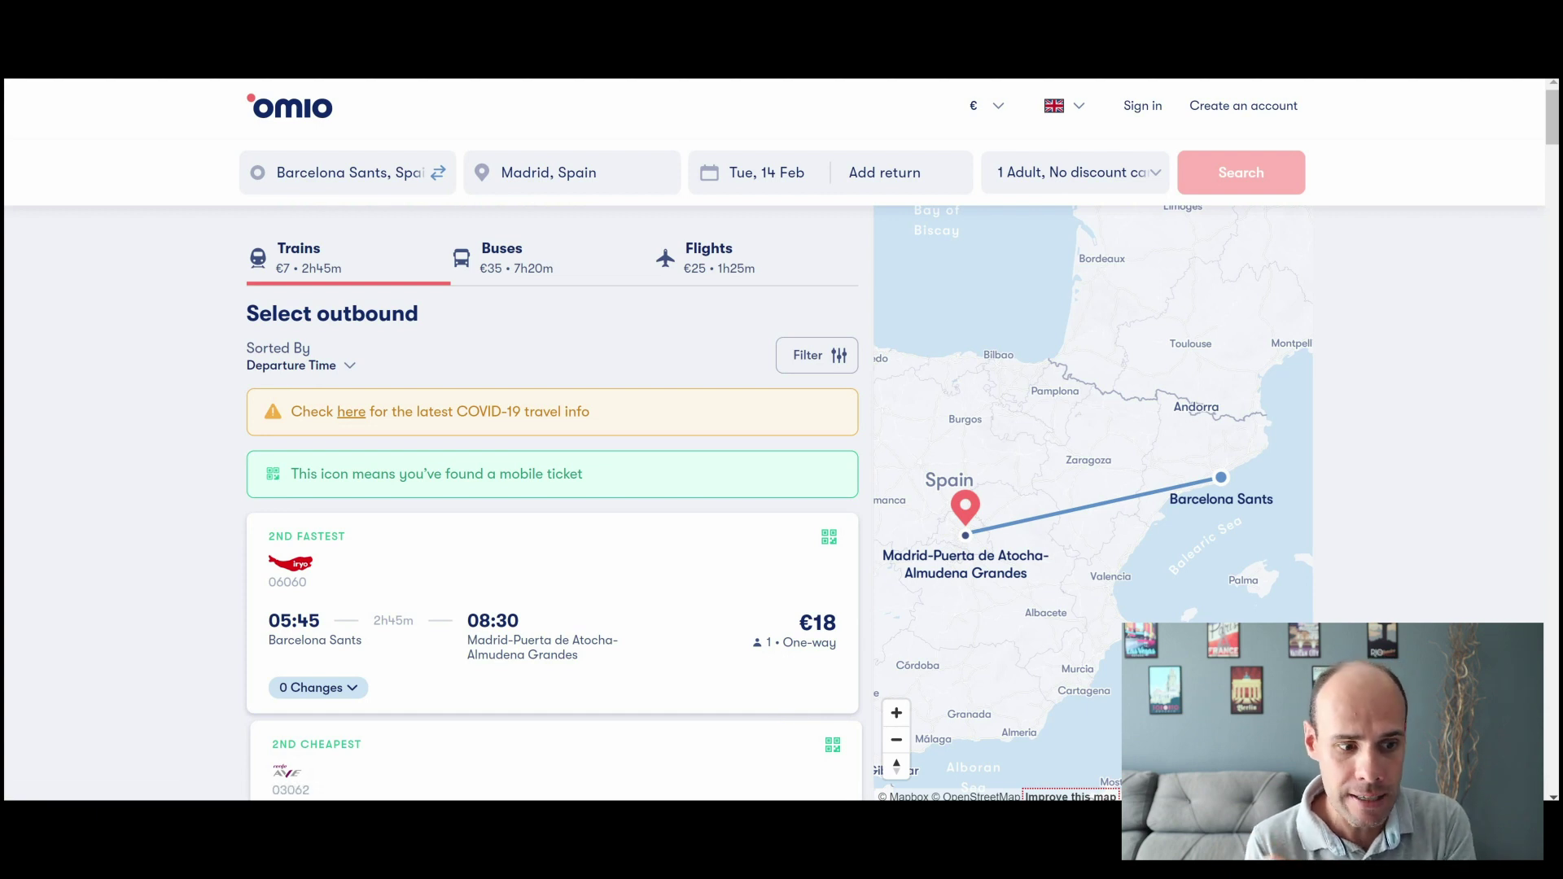
pyautogui.hotkey('alt', 'Tab')
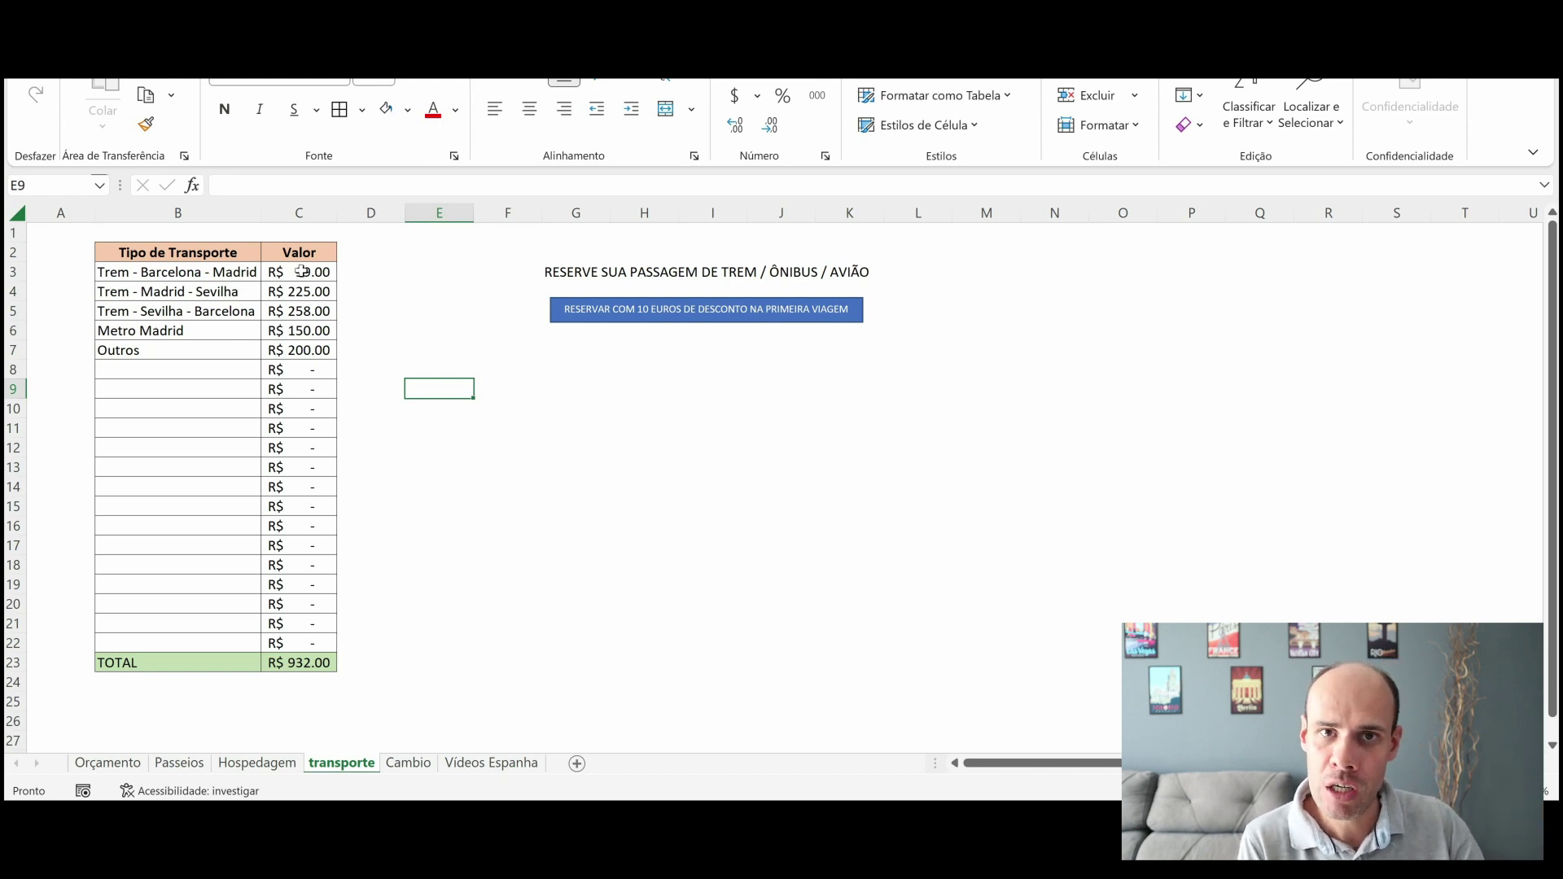
pyautogui.click(309, 676)
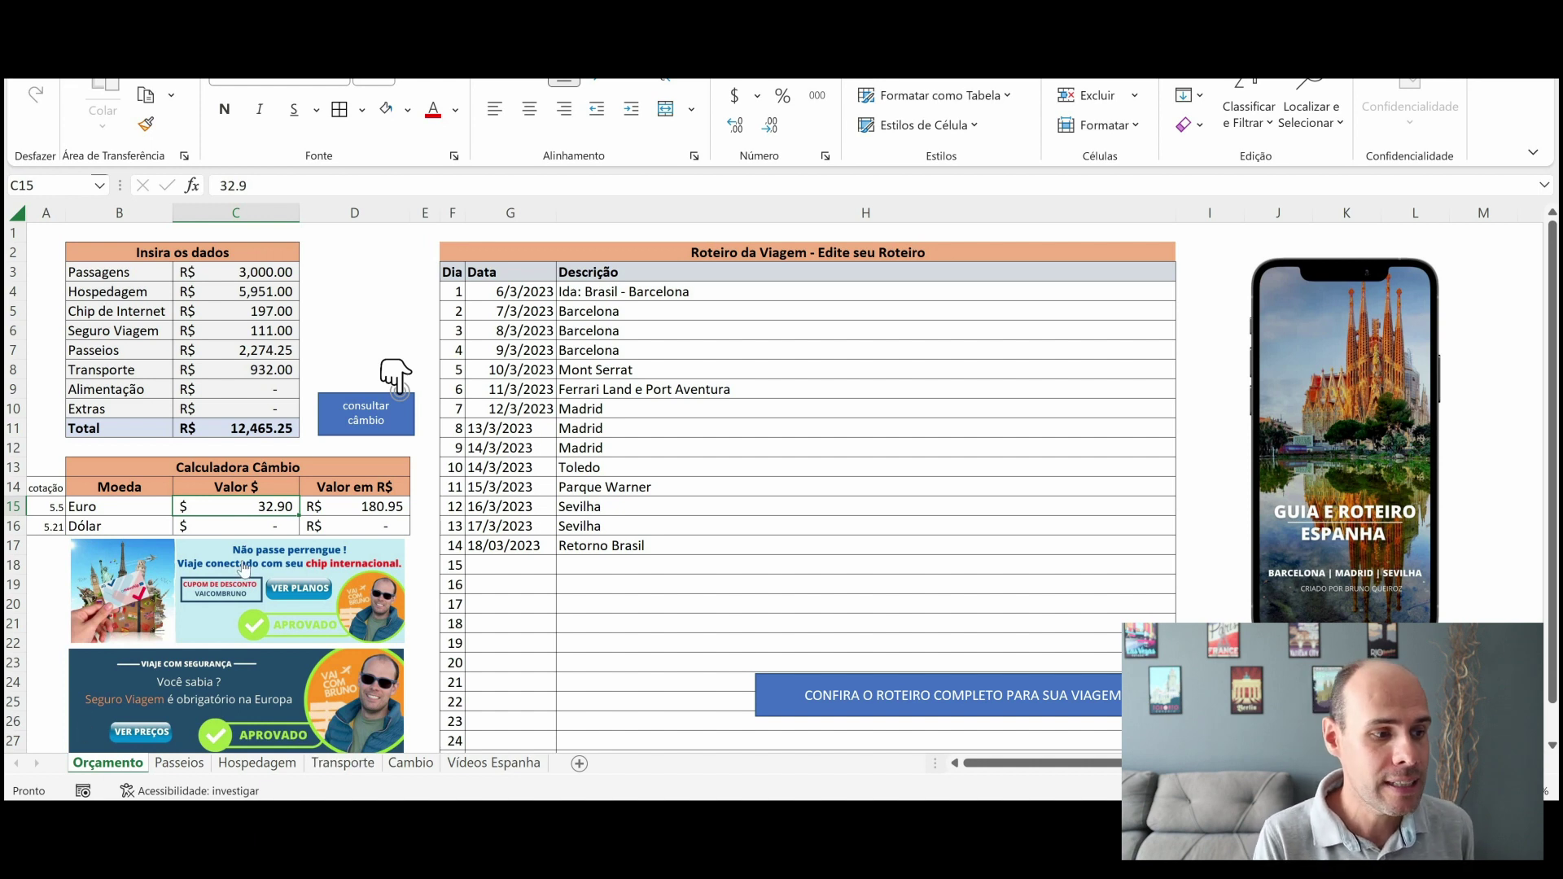
# - Convert 360 Euro in the Calculadora Câmbio table of the Orçamento sheet and set the Alimentação budget to 1980
pyautogui.write('360')
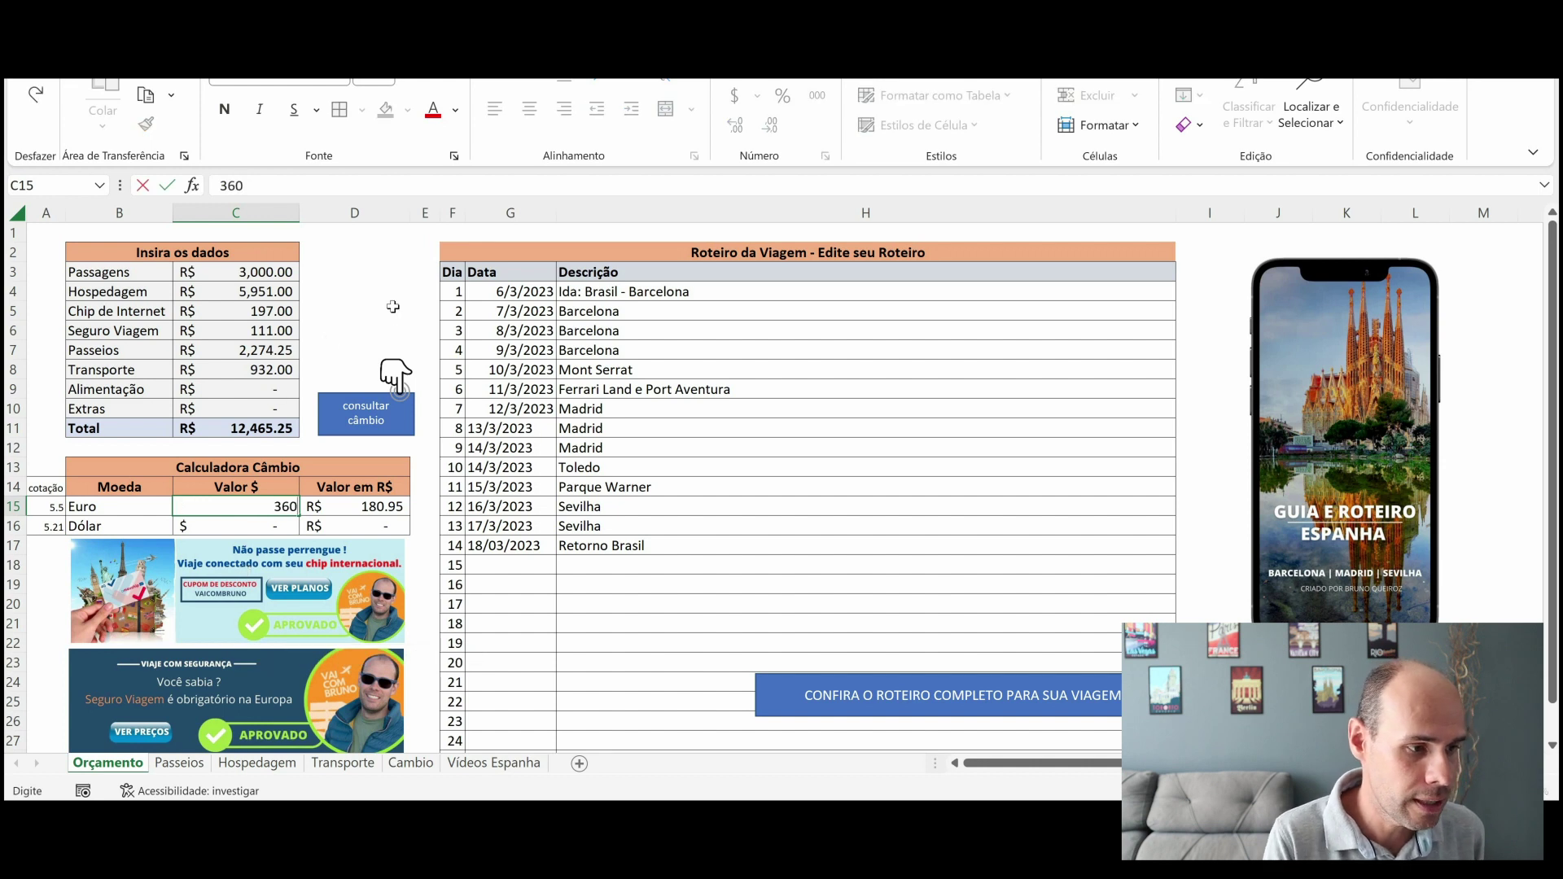
pyautogui.click(393, 306)
pyautogui.click(259, 390)
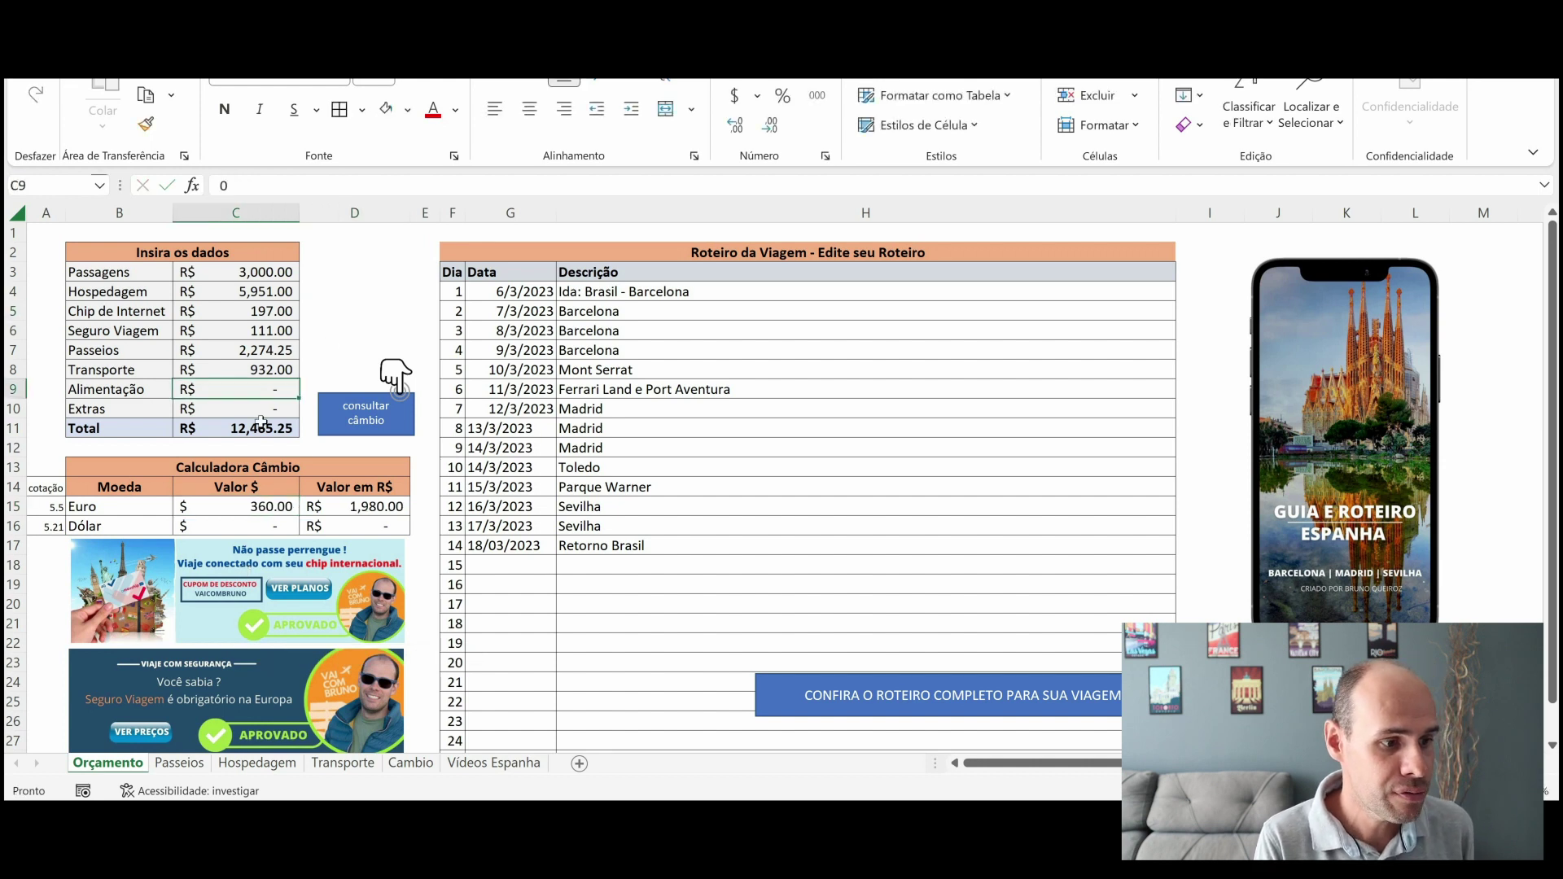
pyautogui.write('1980')
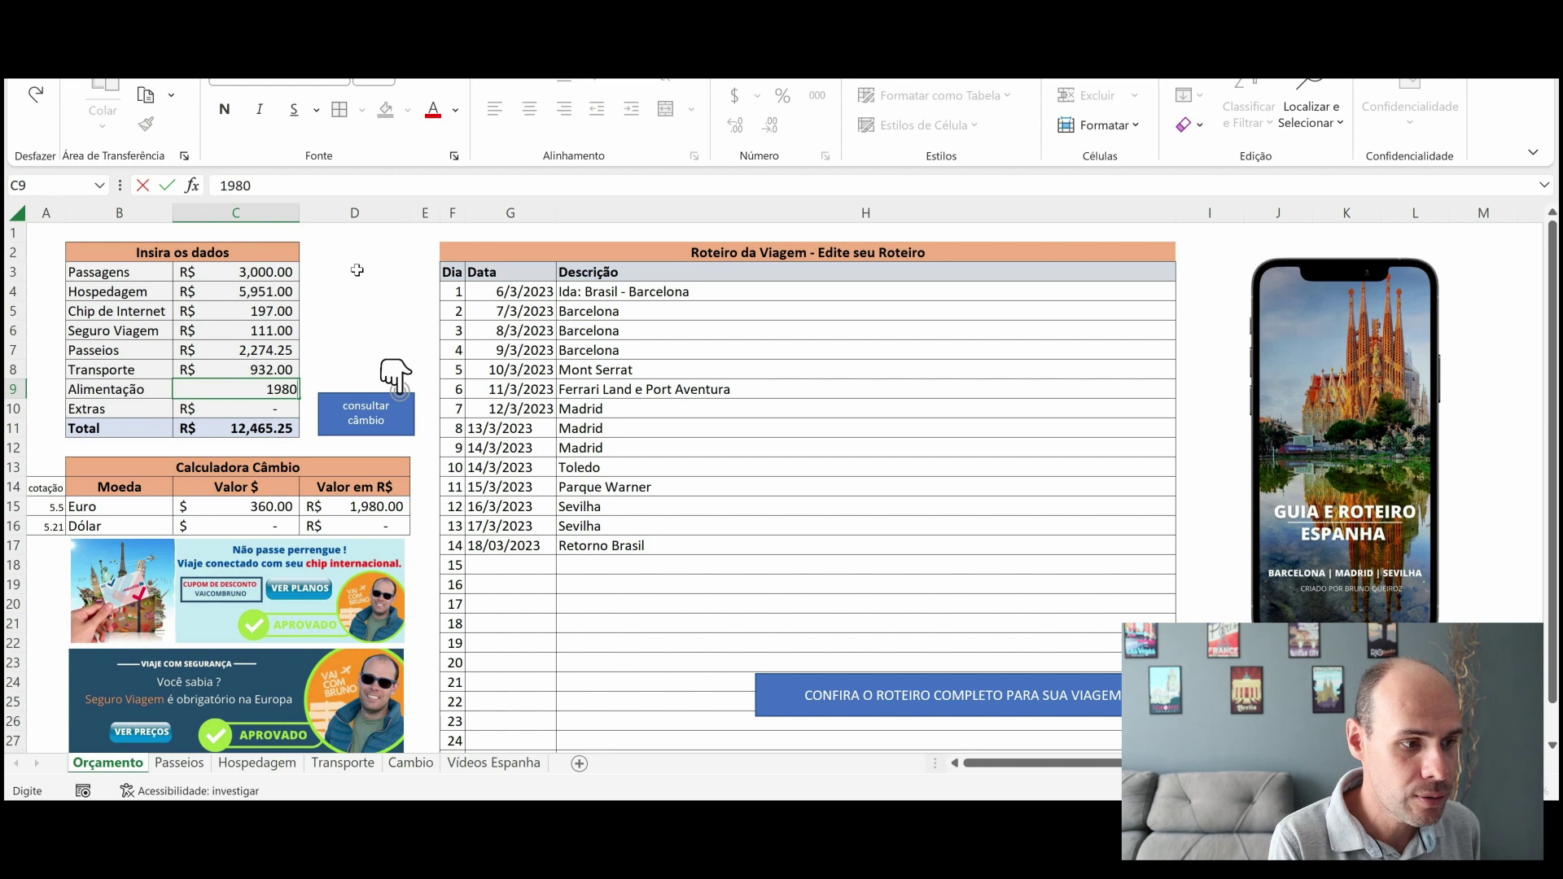
pyautogui.click(355, 272)
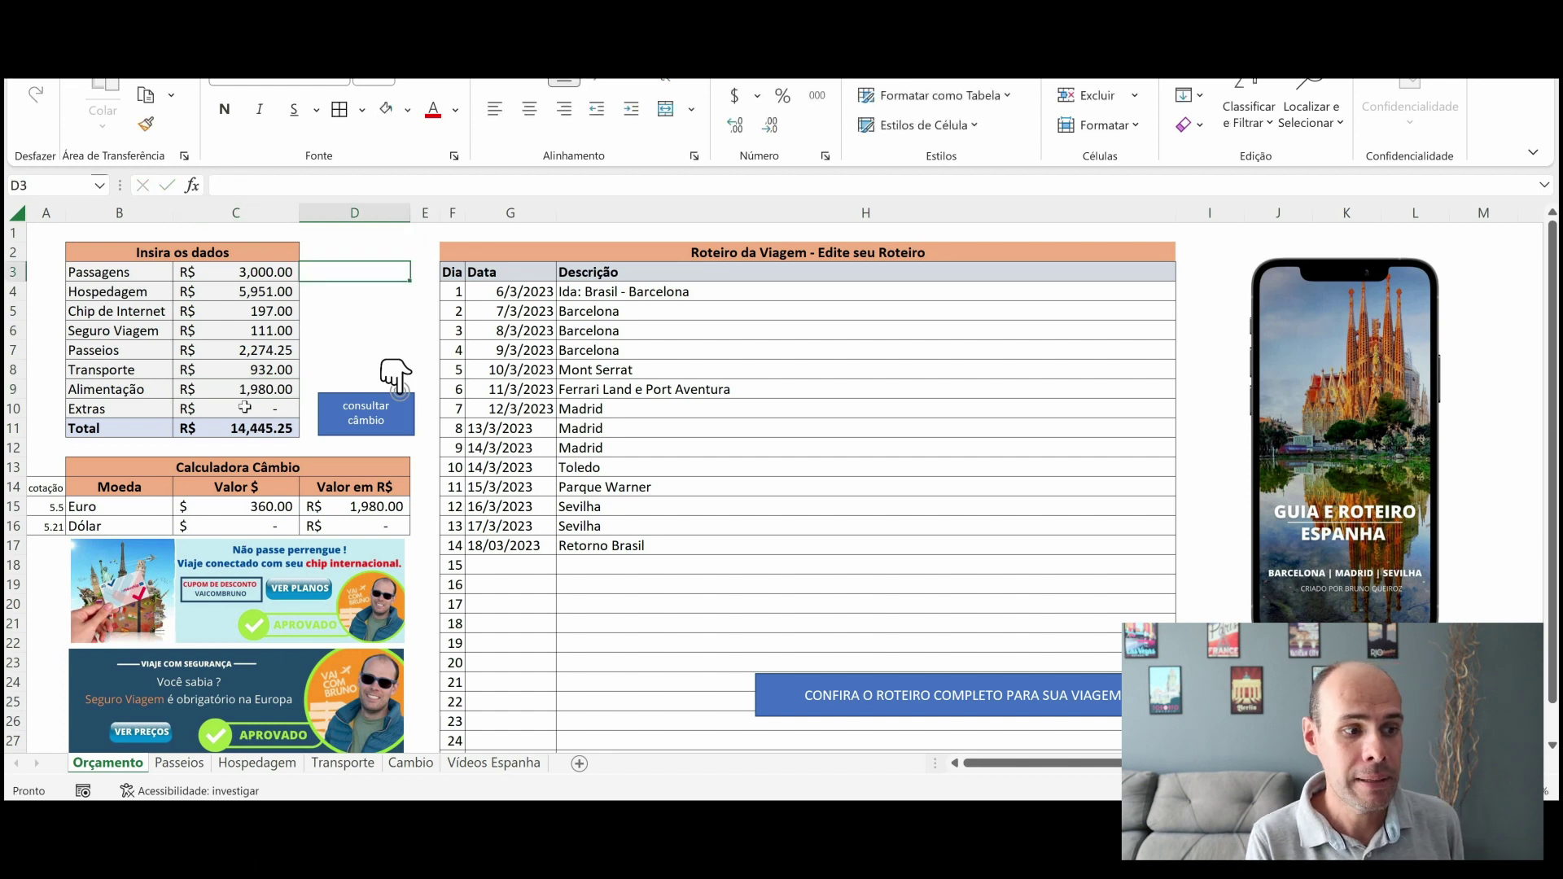
# - Convert 200 Euro in the Calculadora Câmbio table and set the Extras budget to 1100
pyautogui.click(244, 407)
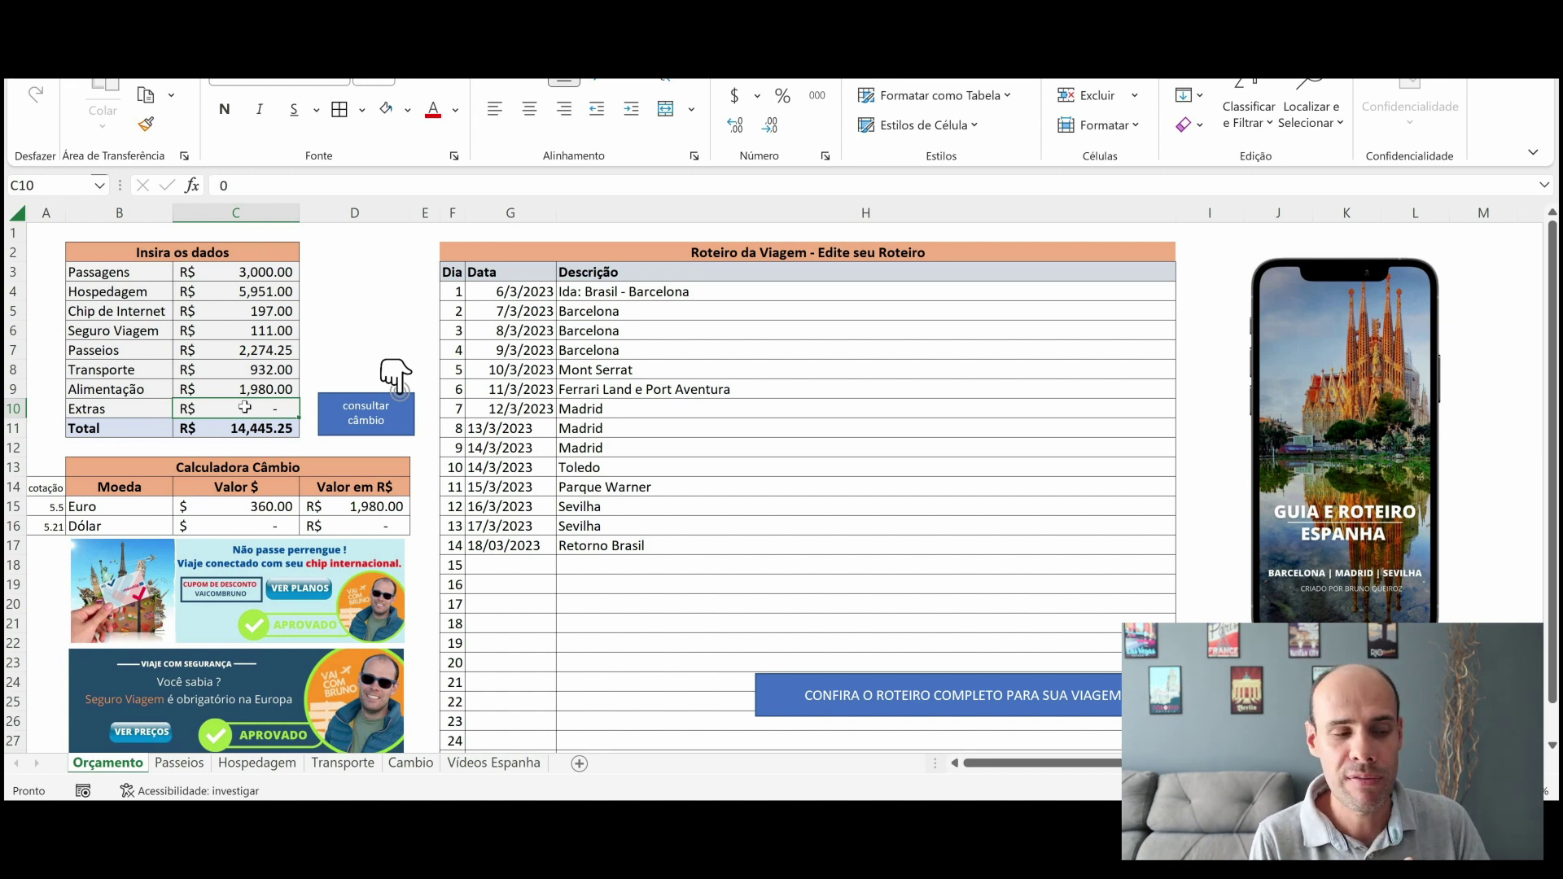
pyautogui.click(297, 505)
pyautogui.write('200')
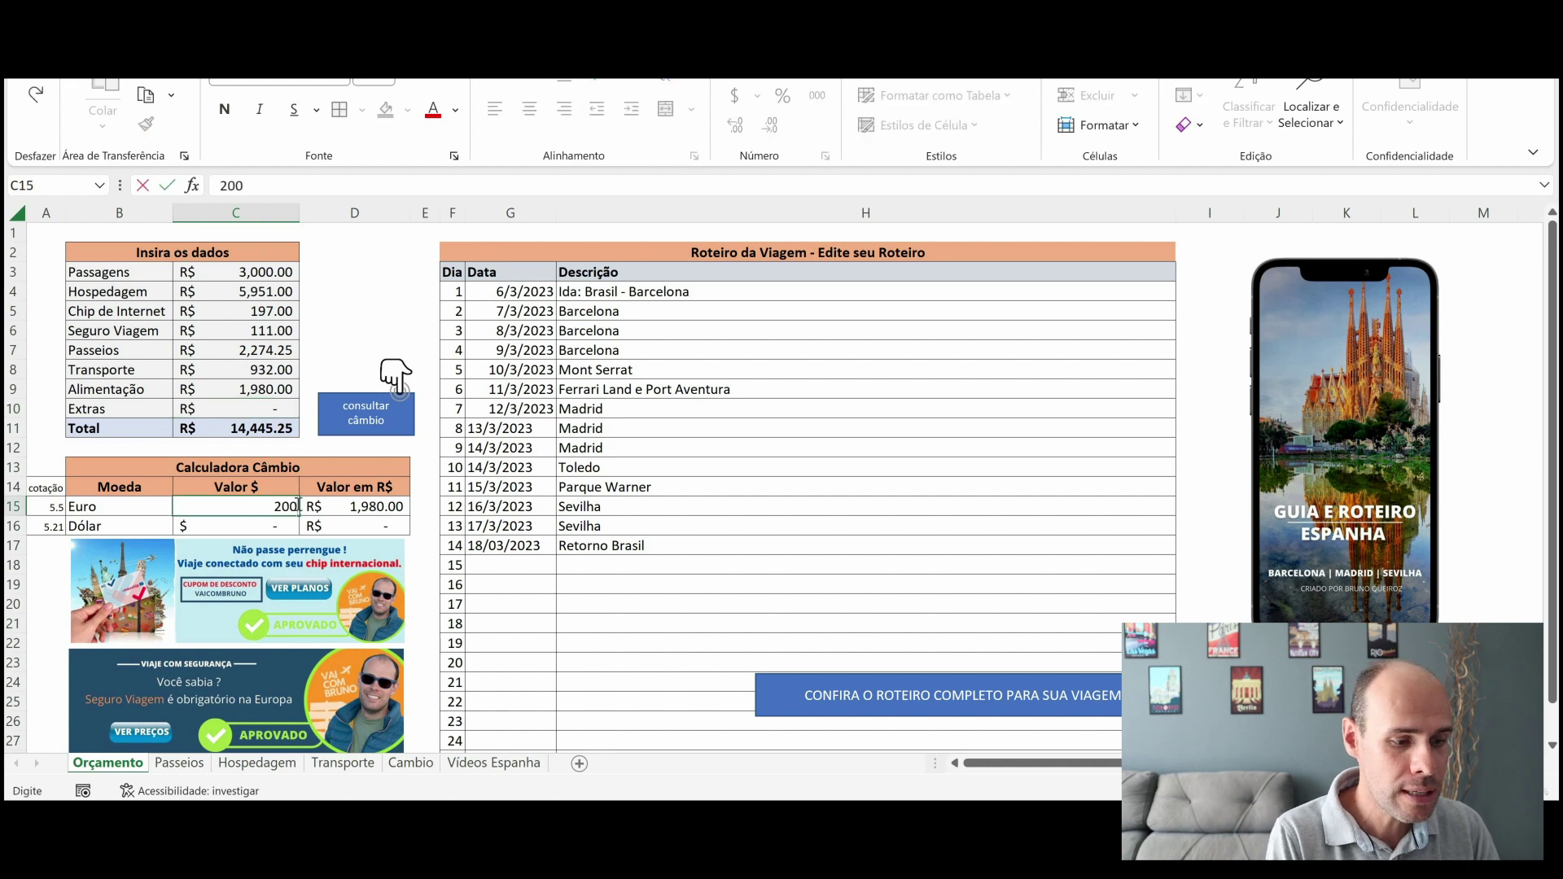
pyautogui.click(352, 274)
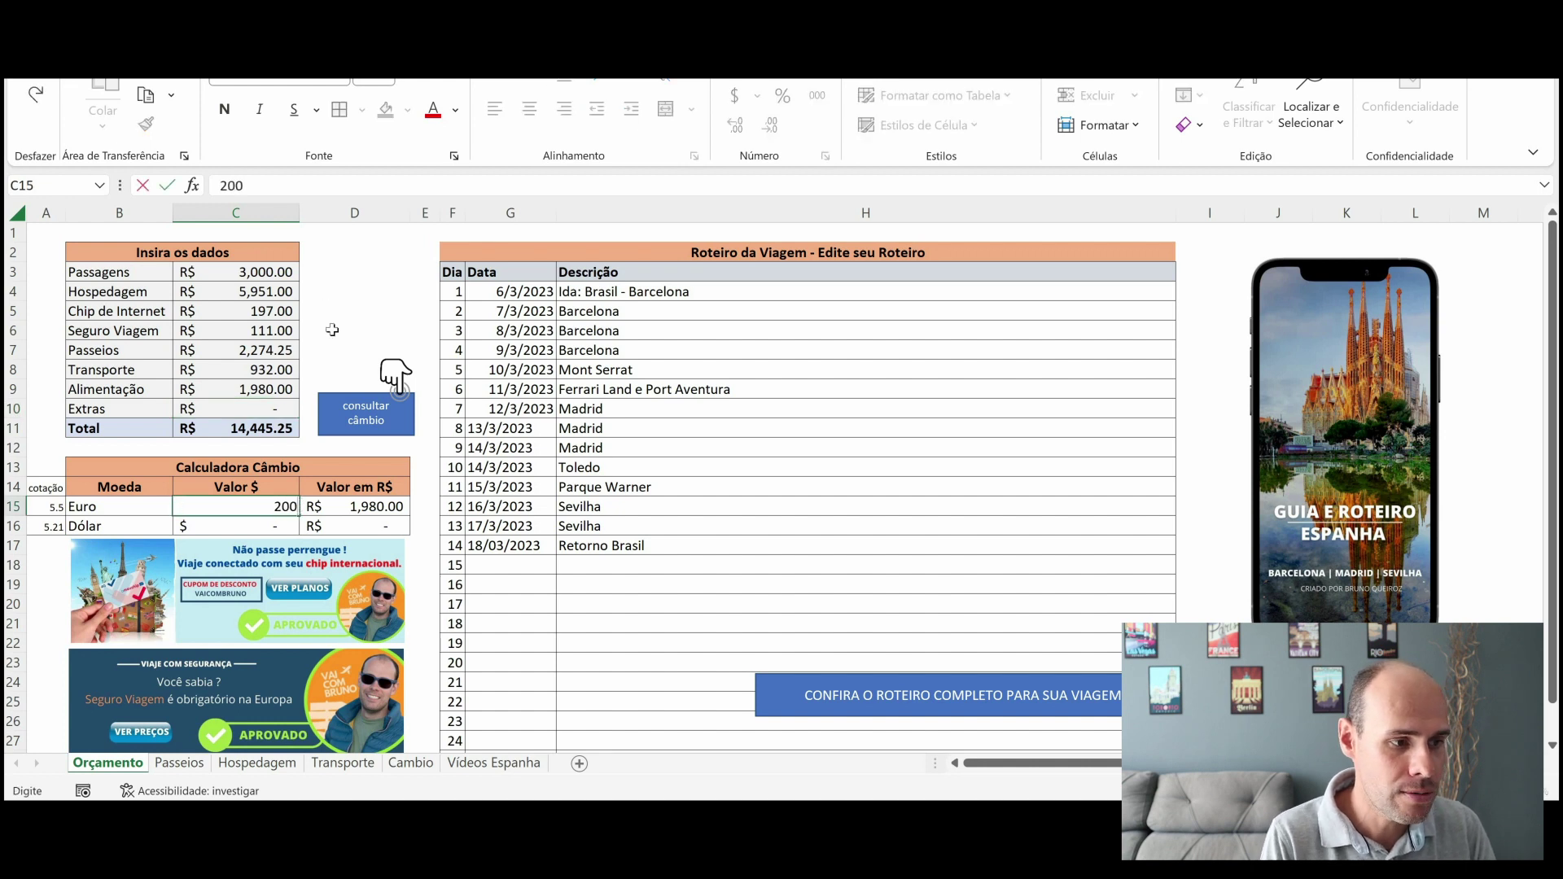
pyautogui.click(264, 404)
pyautogui.write('1100')
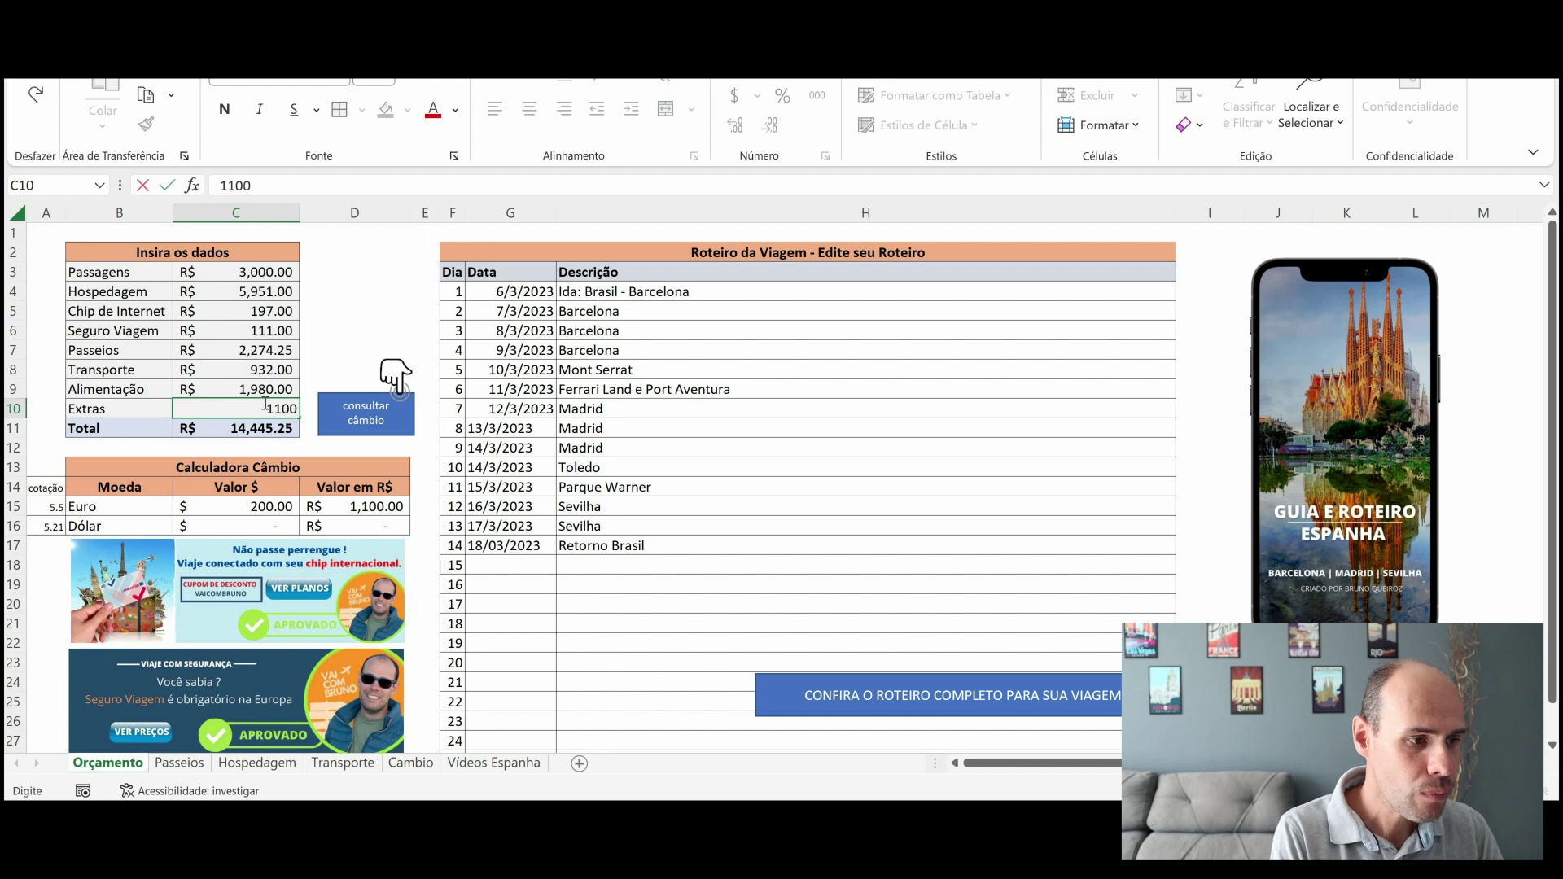
pyautogui.click(350, 288)
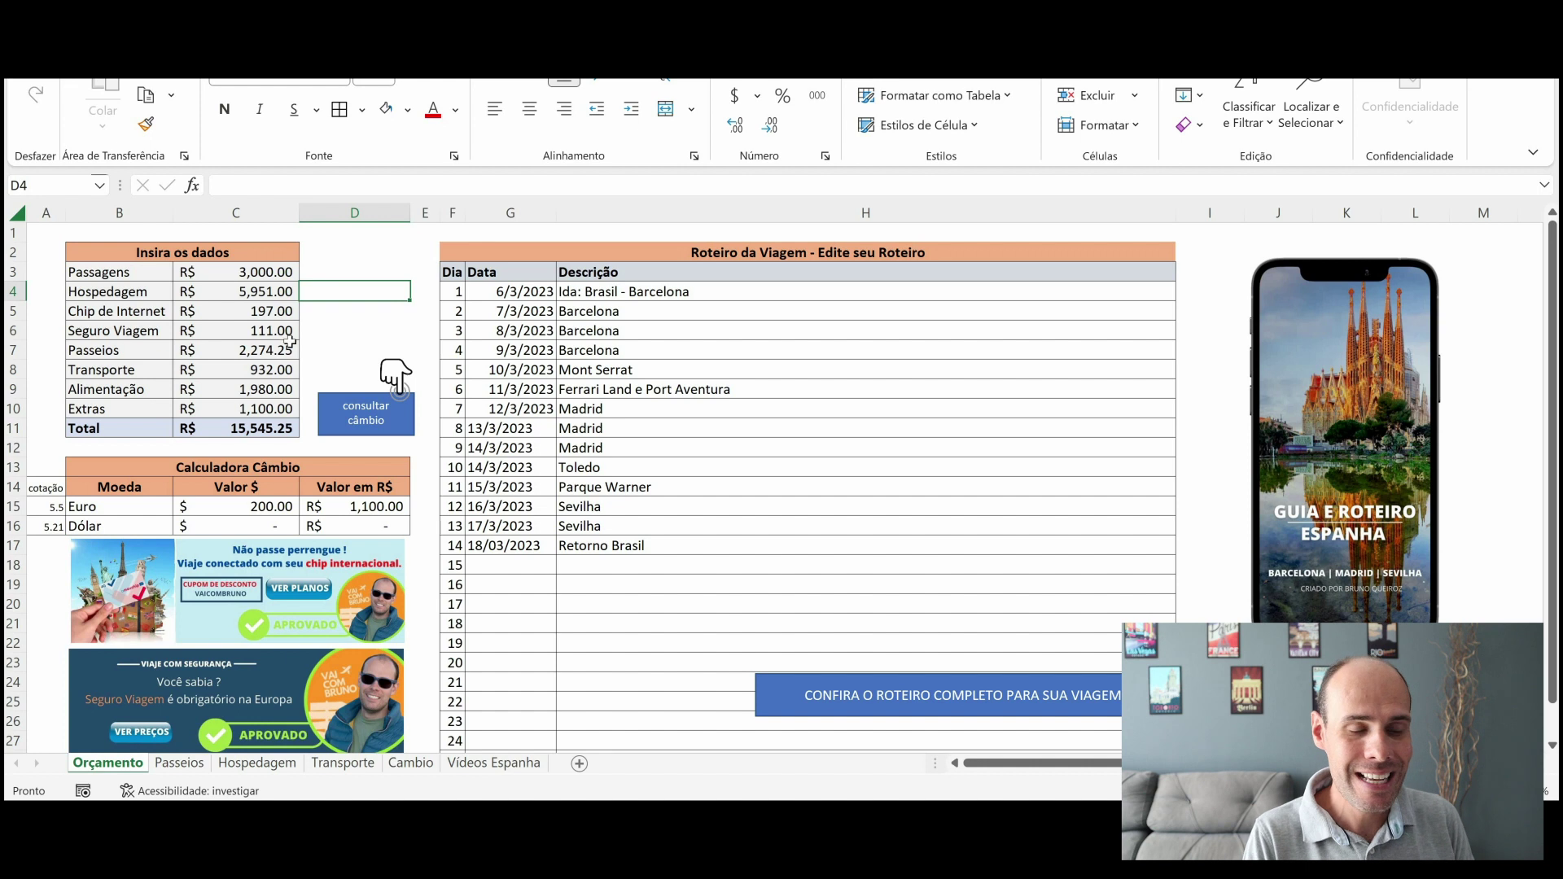
# - Check the Hospedagem amount in the budget table and review the Nomad global account guide on the Cambio sheet
pyautogui.click(274, 293)
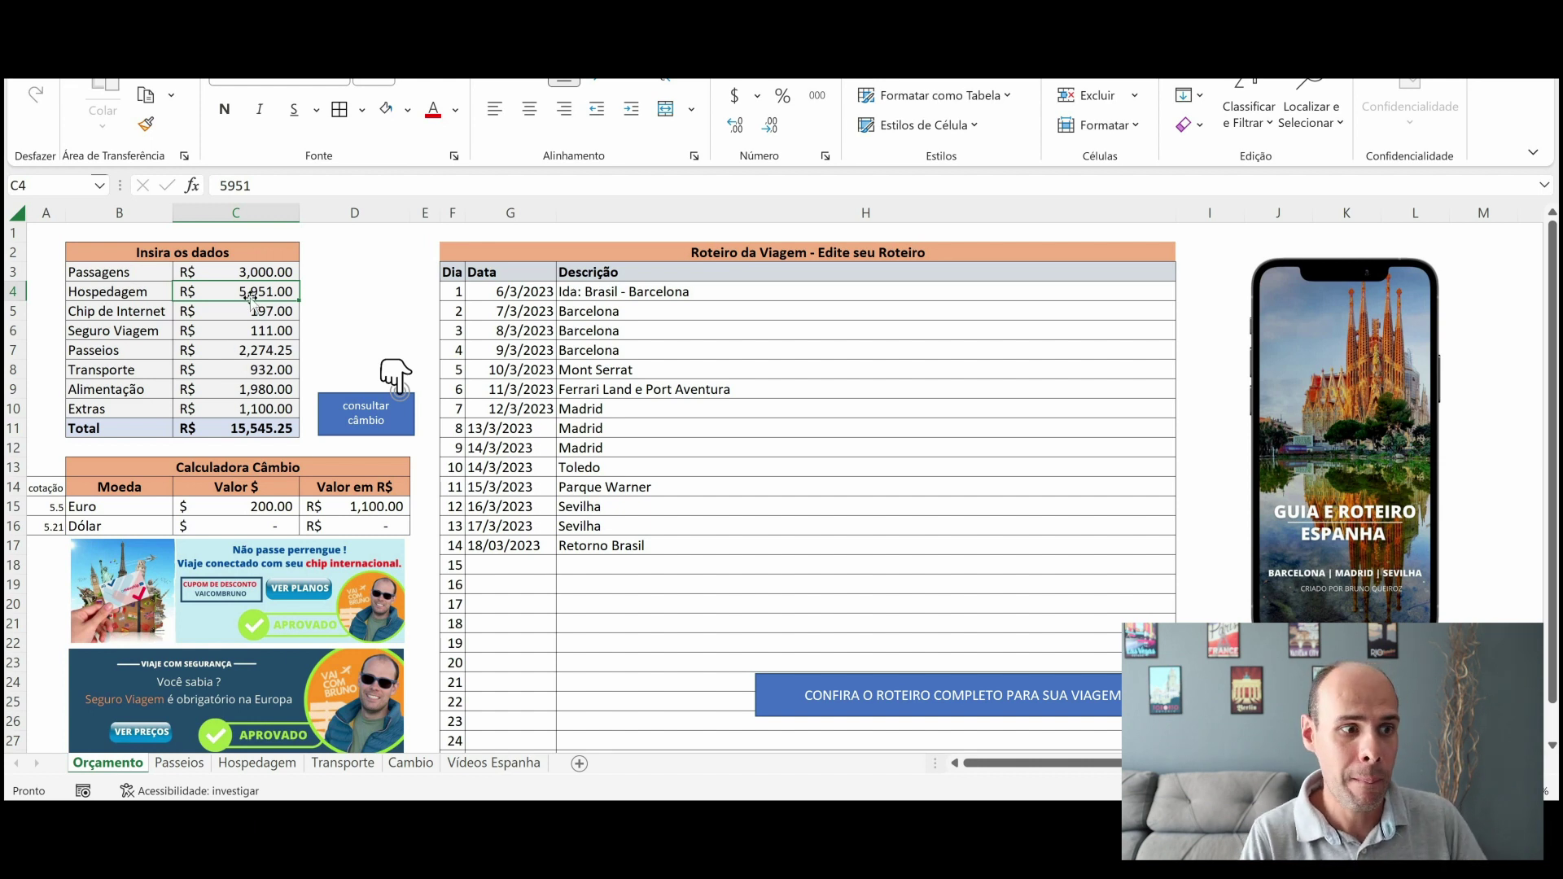
pyautogui.click(412, 763)
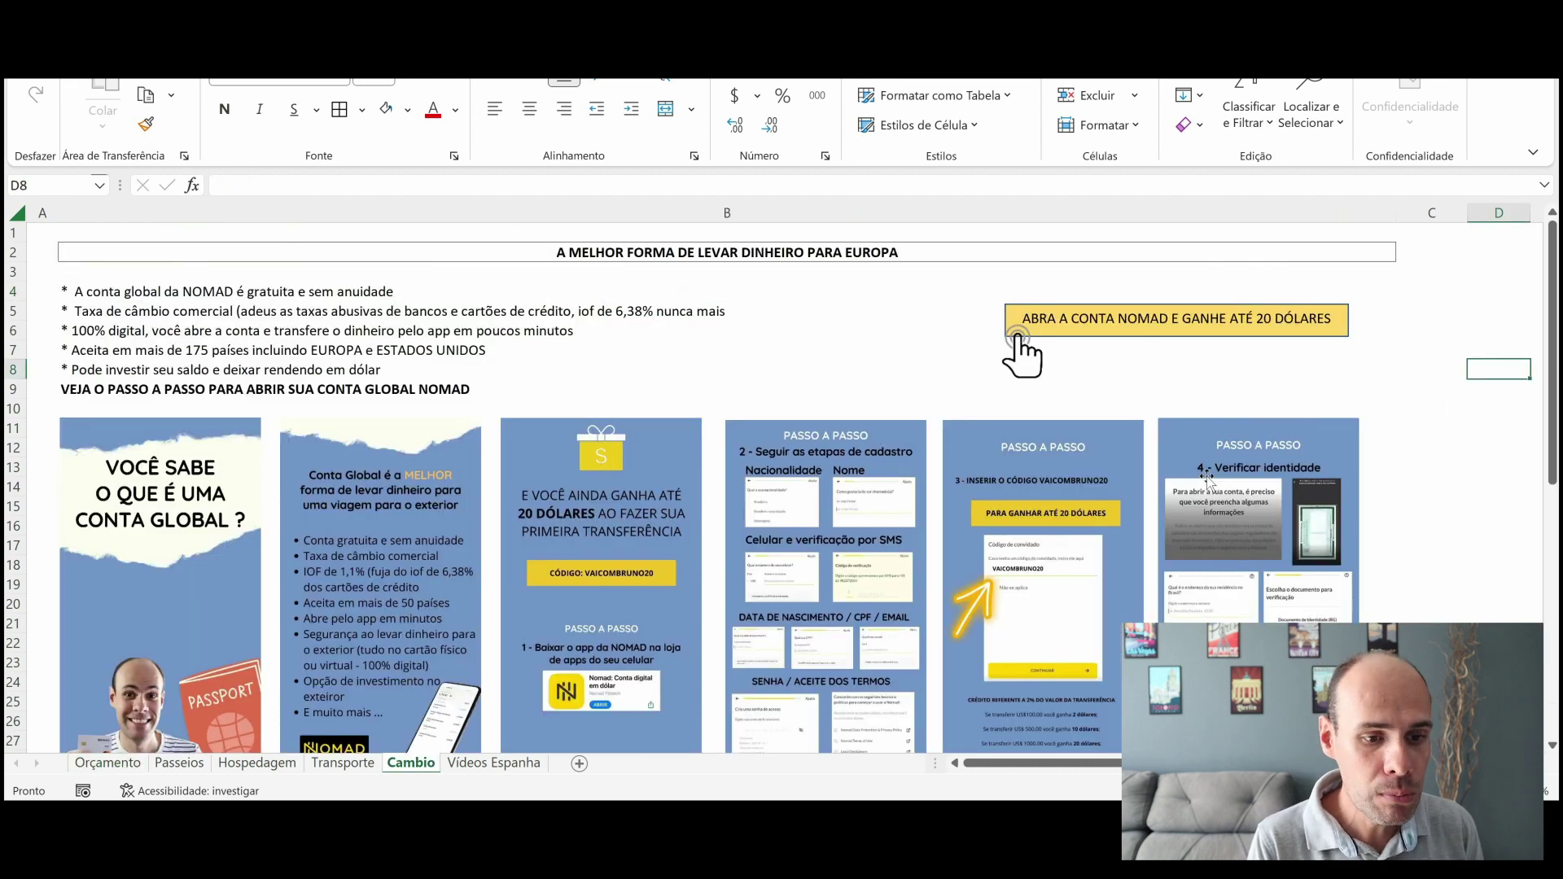
pyautogui.scroll(-1, 1207, 478)
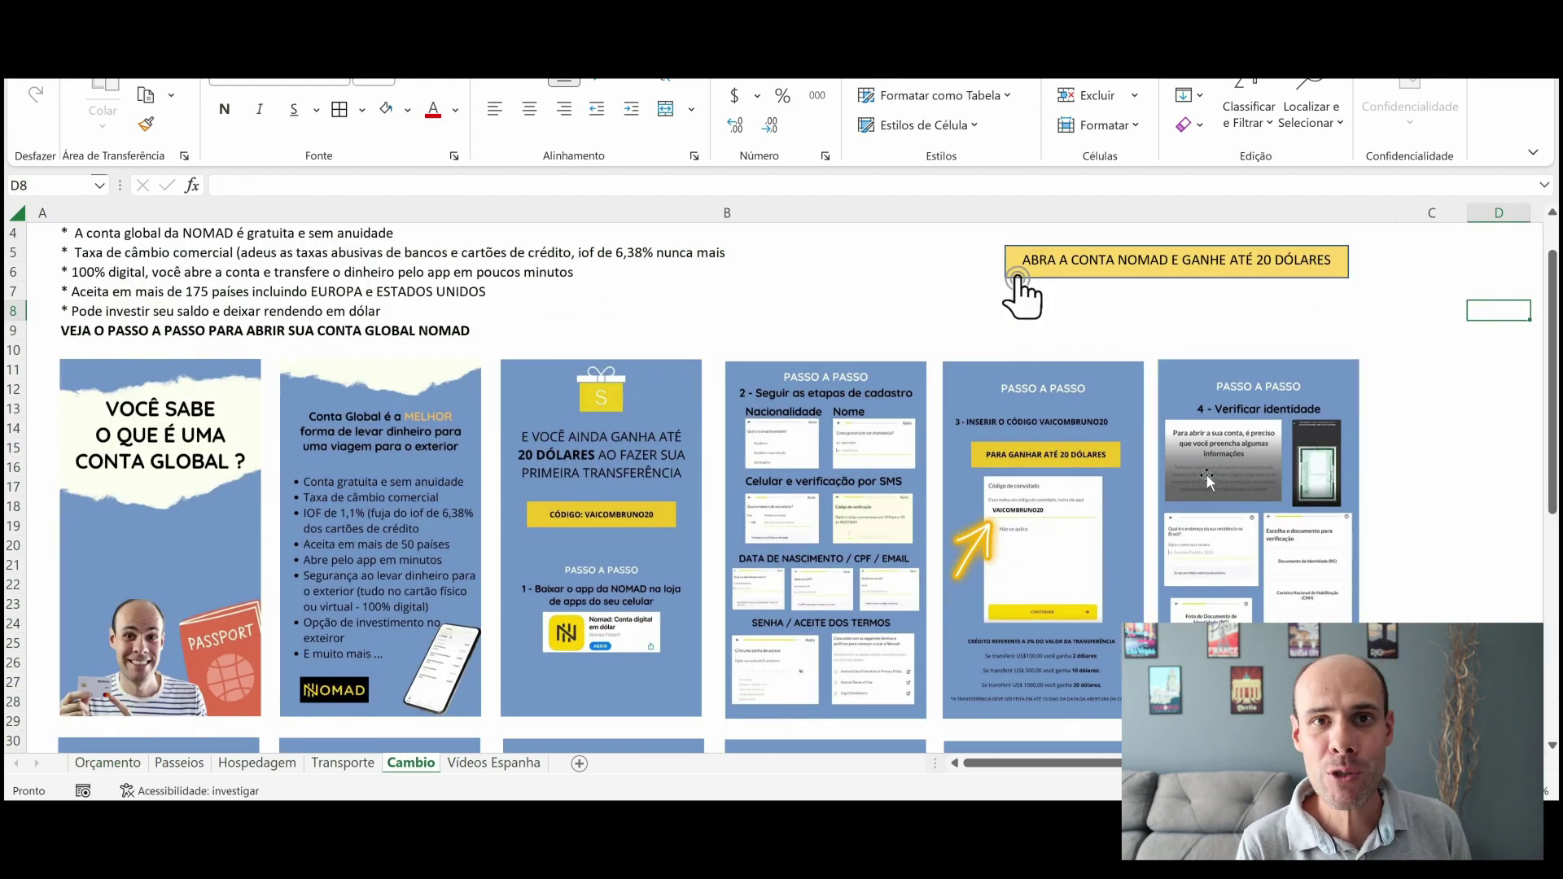
pyautogui.scroll(1, 1207, 479)
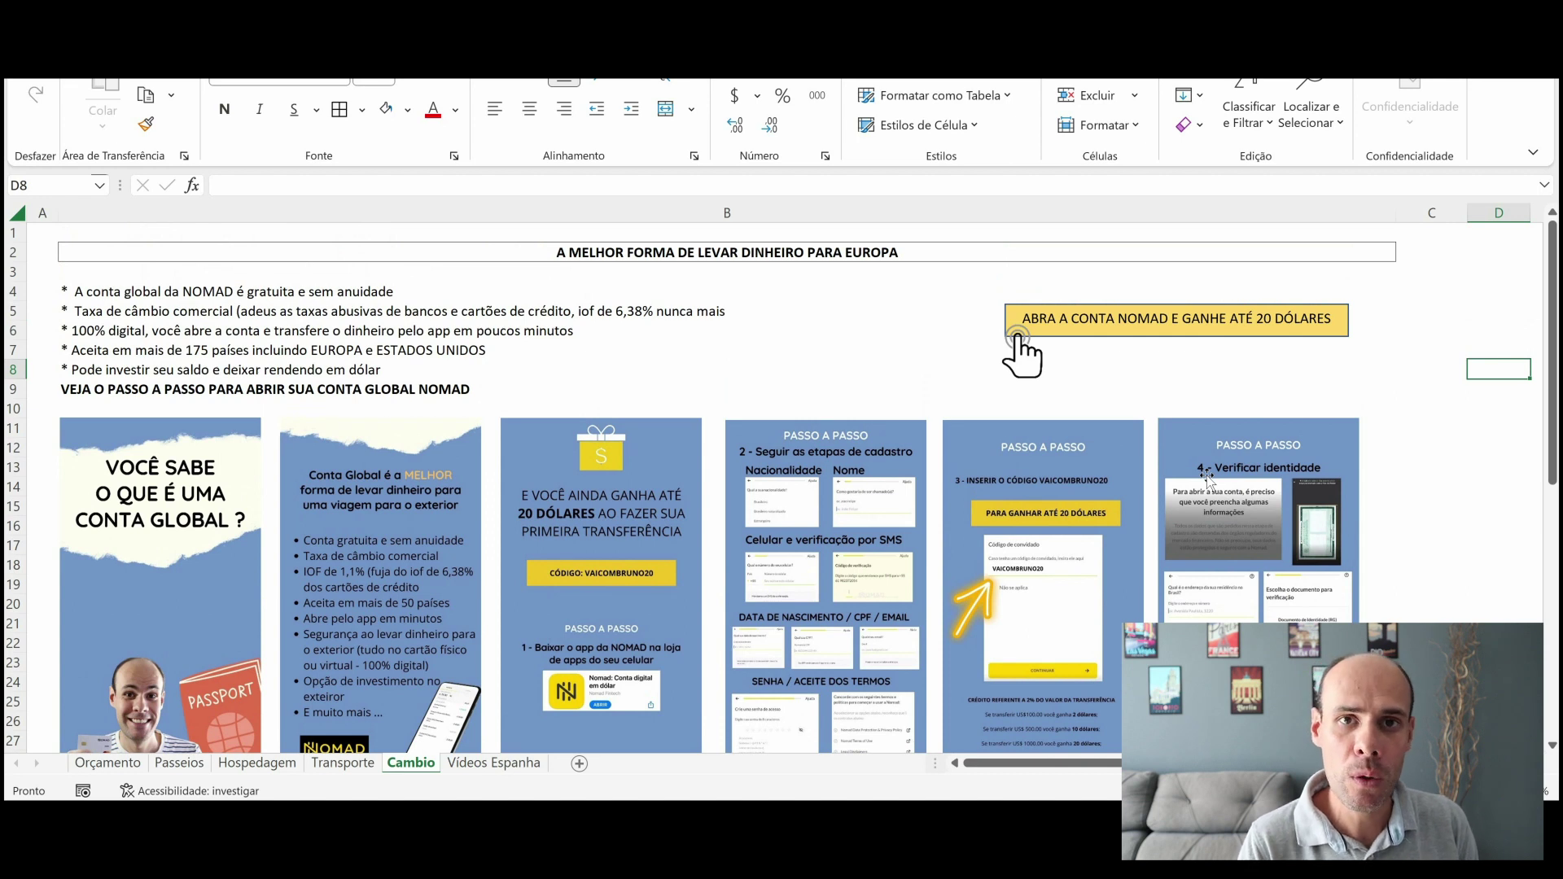